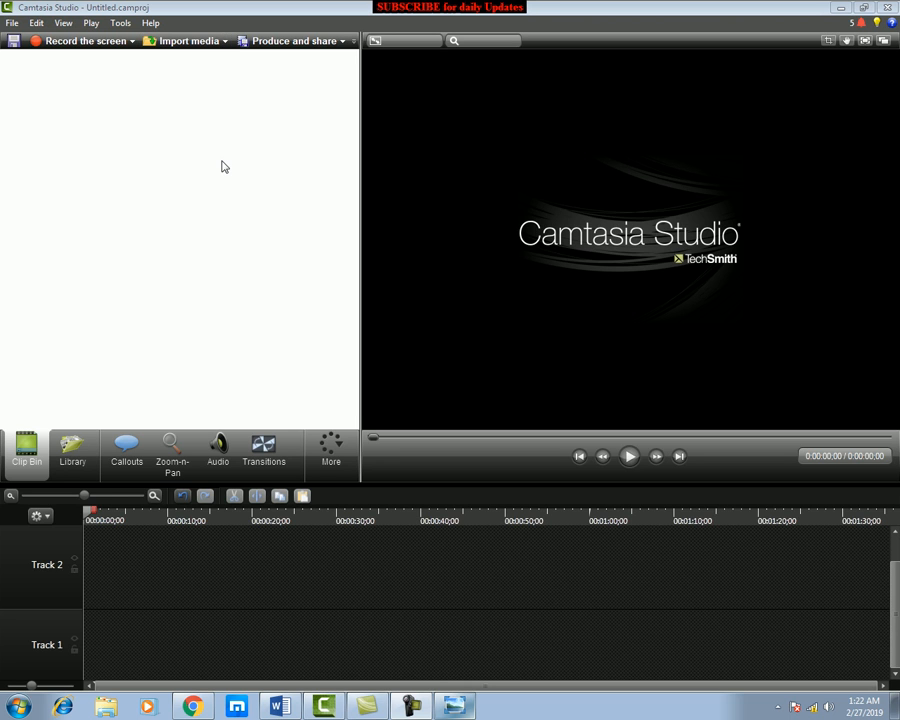
{"action": "left_click", "coordinate": [421, 712]}
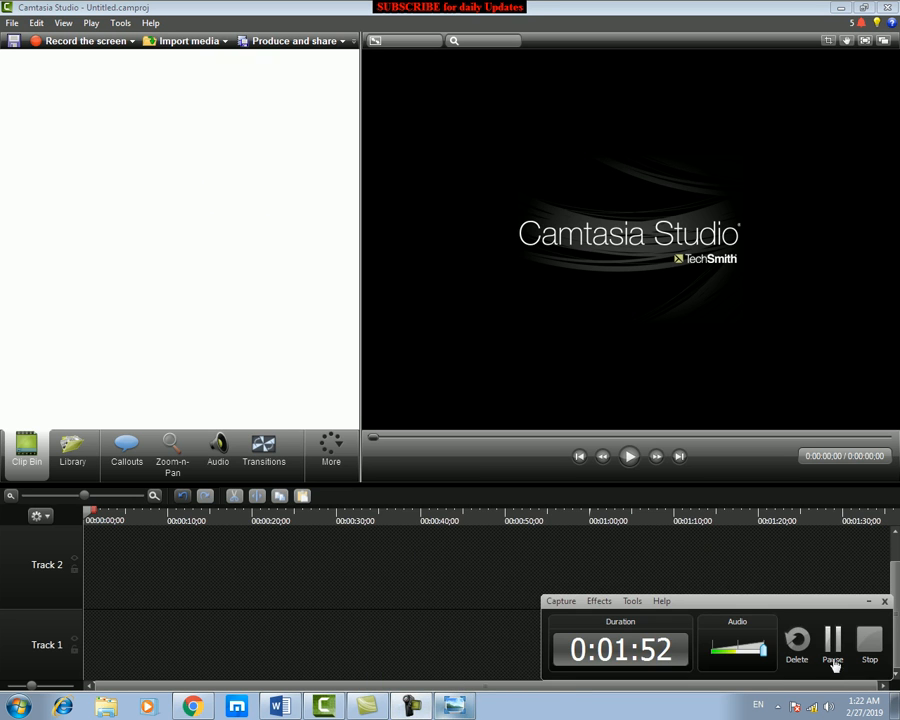
{"action": "left_click", "coordinate": [832, 640]}
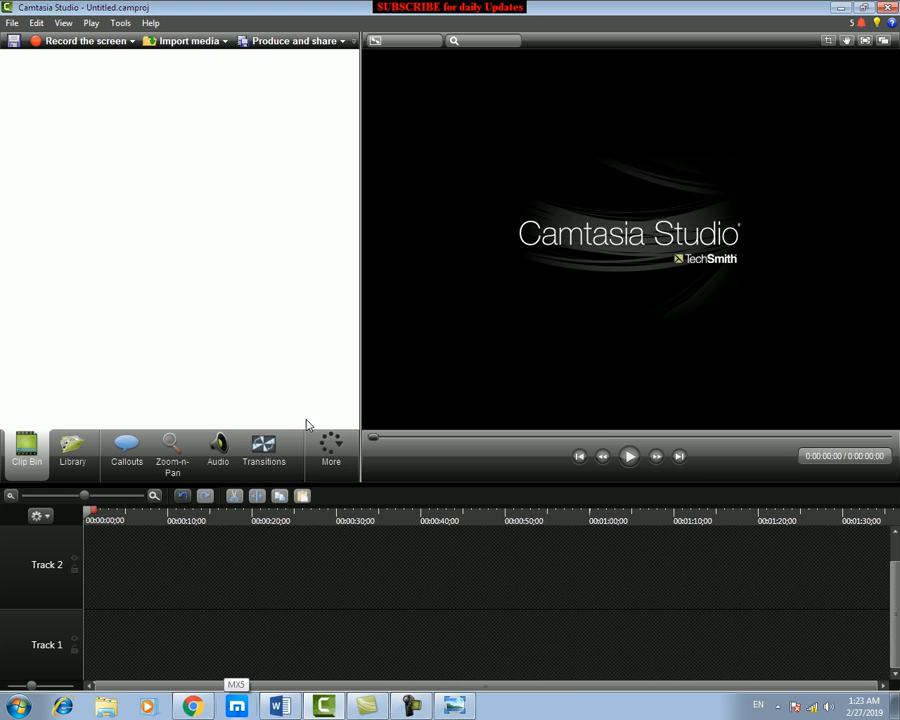
Step: Import the video "y Masoom aik bacha" from the pic folder on drive THF (E:) into the clip bin
{"action": "right_click", "coordinate": [142, 210]}
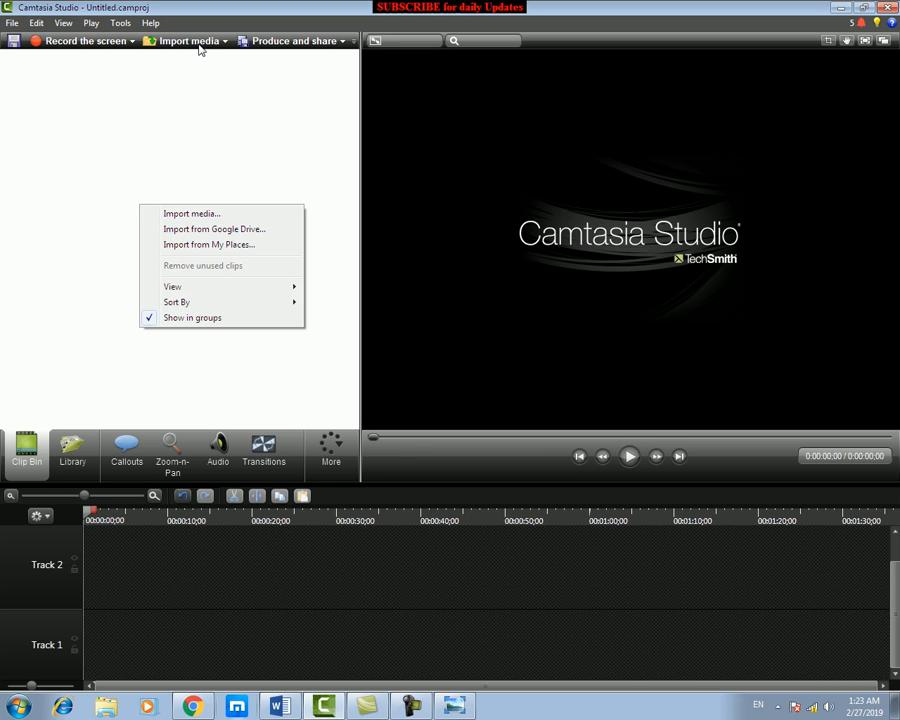
{"action": "left_click", "coordinate": [178, 216]}
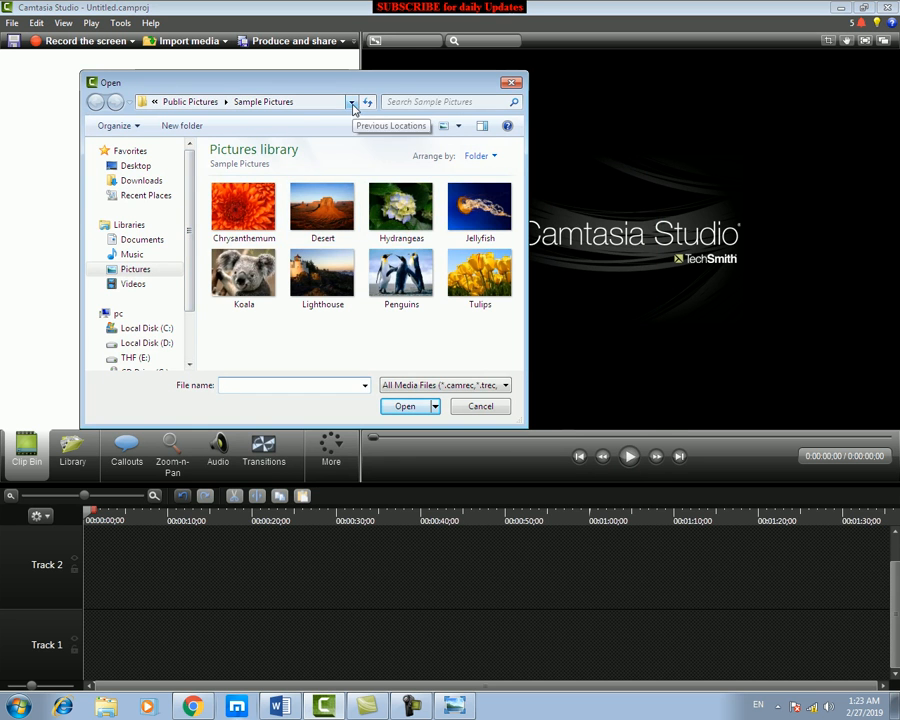
{"action": "left_click", "coordinate": [132, 358]}
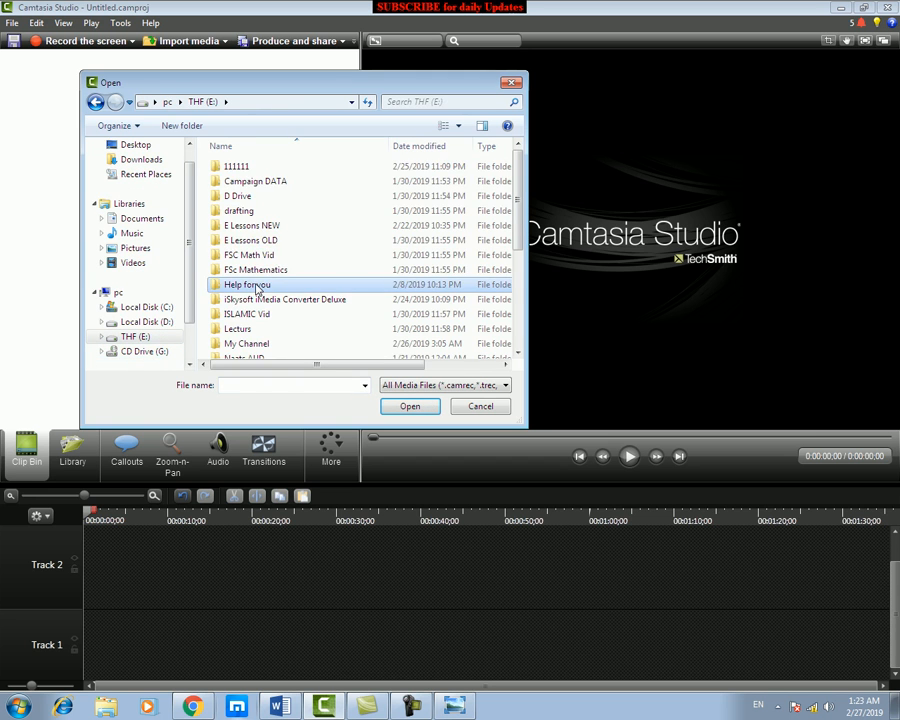
{"action": "scroll", "coordinate": [255, 289], "scroll_direction": "down", "scroll_amount": 4}
{"action": "double_click", "coordinate": [235, 204]}
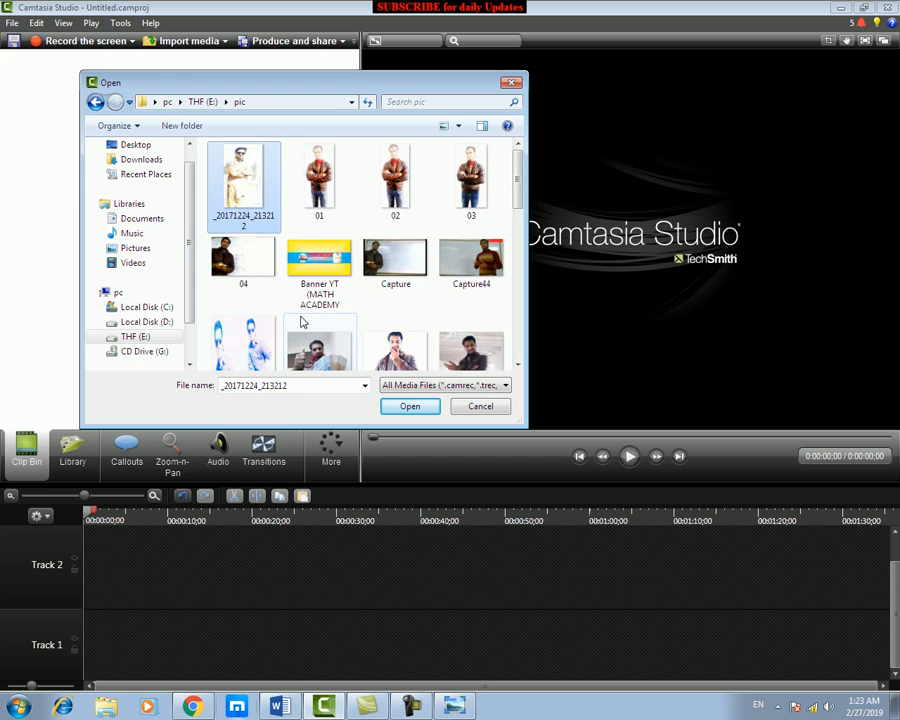
{"action": "scroll", "coordinate": [305, 320], "scroll_direction": "down", "scroll_amount": 1}
{"action": "left_click", "coordinate": [310, 325]}
{"action": "scroll", "coordinate": [358, 318], "scroll_direction": "down", "scroll_amount": 6}
{"action": "left_click", "coordinate": [350, 323]}
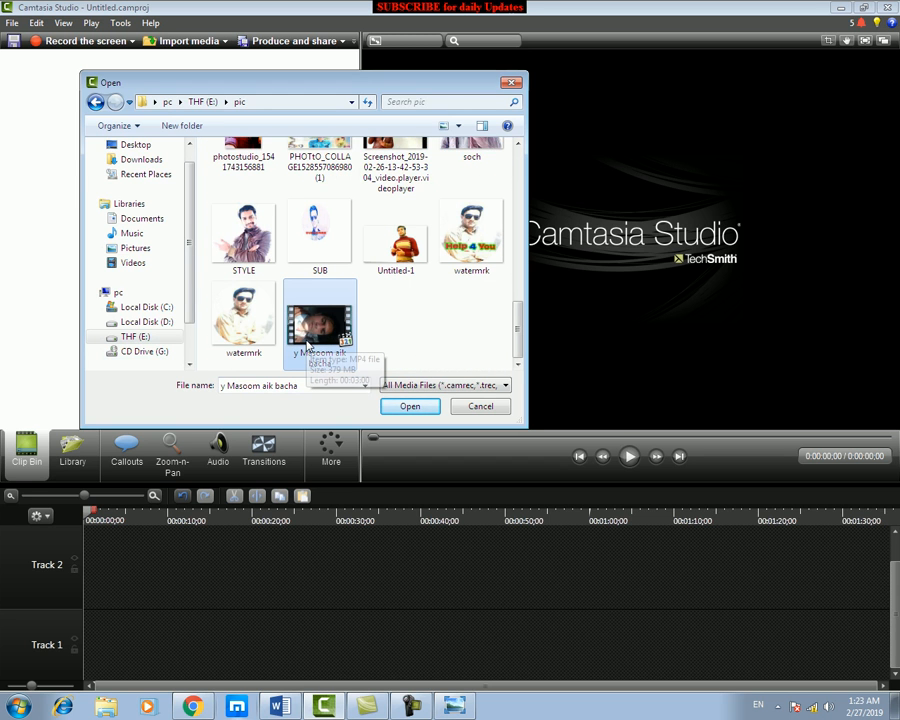
{"action": "left_click", "coordinate": [410, 407]}
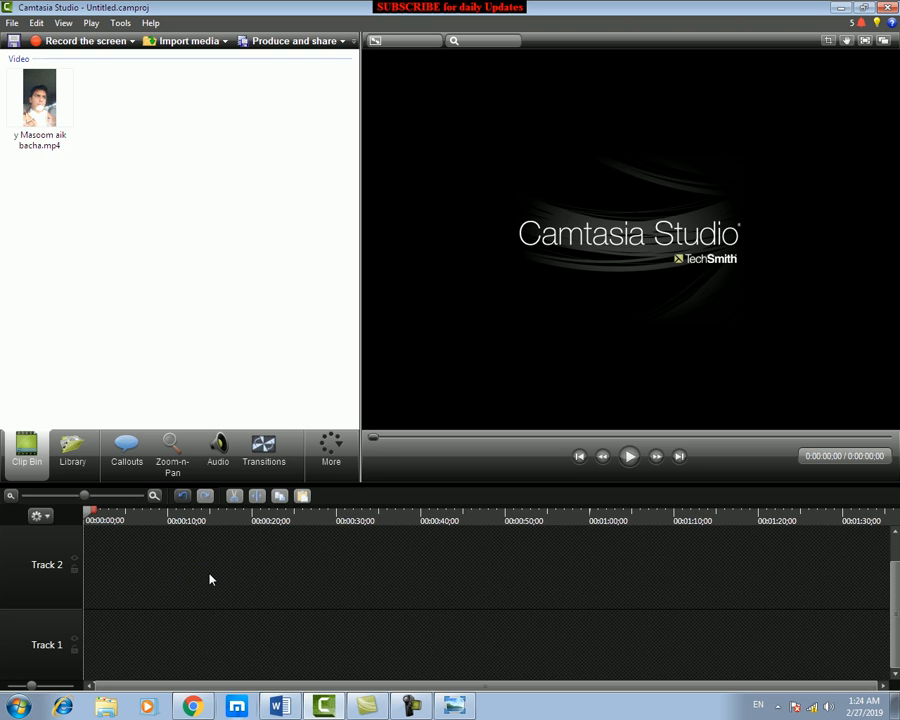
Step: Place the playhead at about 00:00:17;26 and add y Masoom aik bacha.mp4 to the timeline there
{"action": "right_click", "coordinate": [29, 104]}
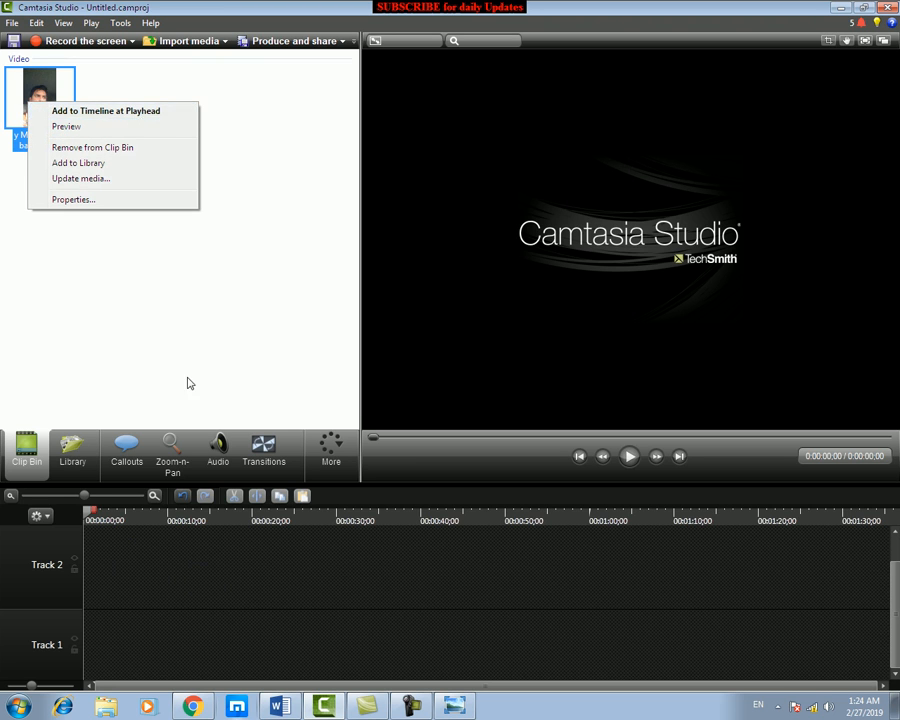
{"action": "left_click", "coordinate": [166, 420]}
{"action": "left_click_drag", "start_coordinate": [160, 518], "coordinate": [235, 519]}
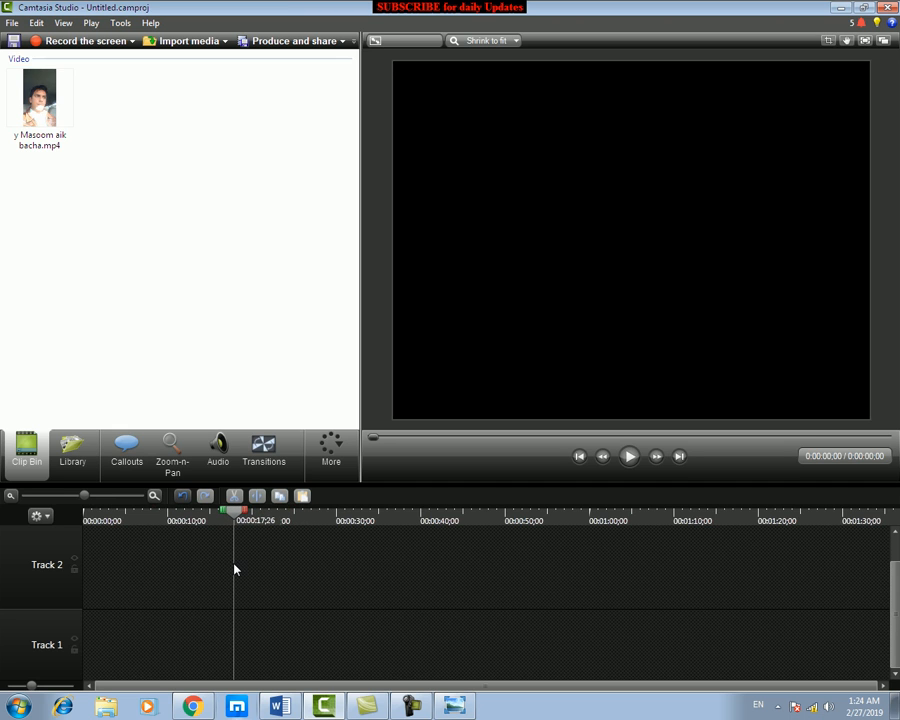
{"action": "right_click", "coordinate": [35, 111]}
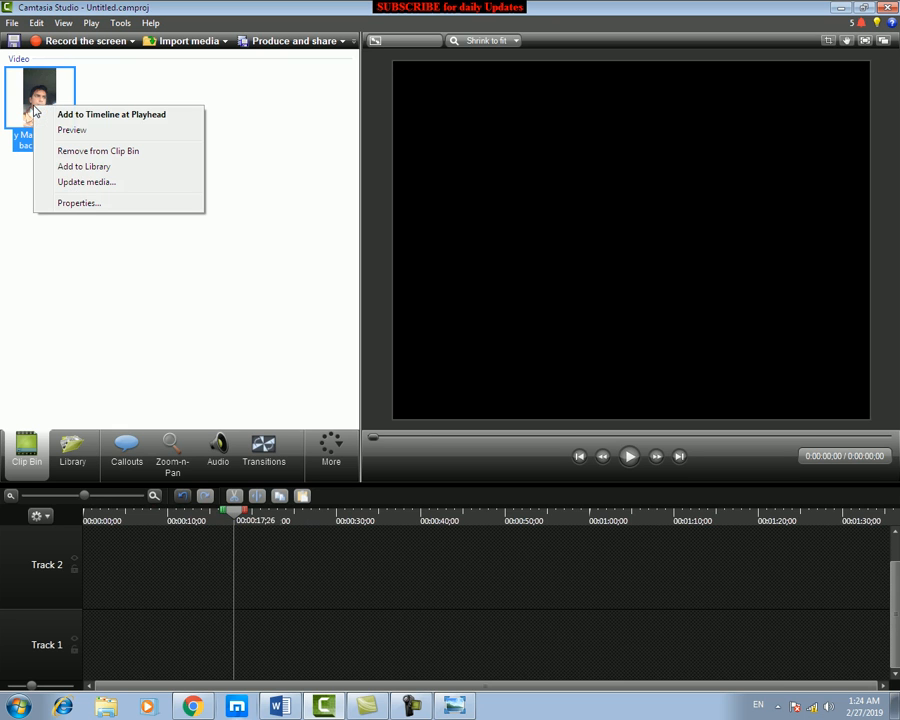
{"action": "left_click", "coordinate": [152, 116]}
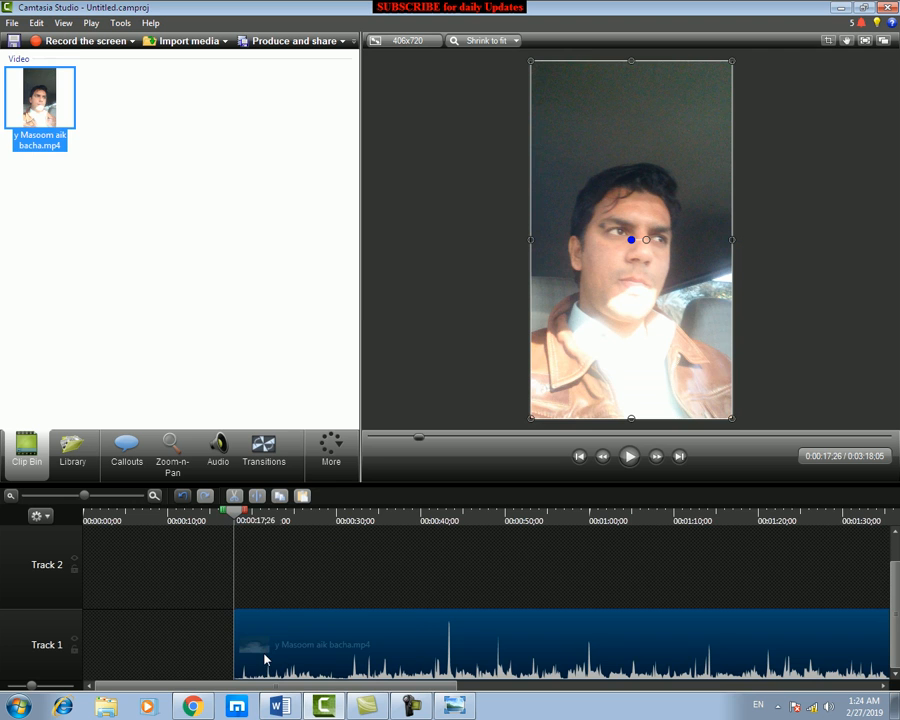
Step: Shift the clip to the start of the timeline and up to Track 2, and delete it from the timeline
{"action": "left_click_drag", "start_coordinate": [238, 516], "coordinate": [187, 516]}
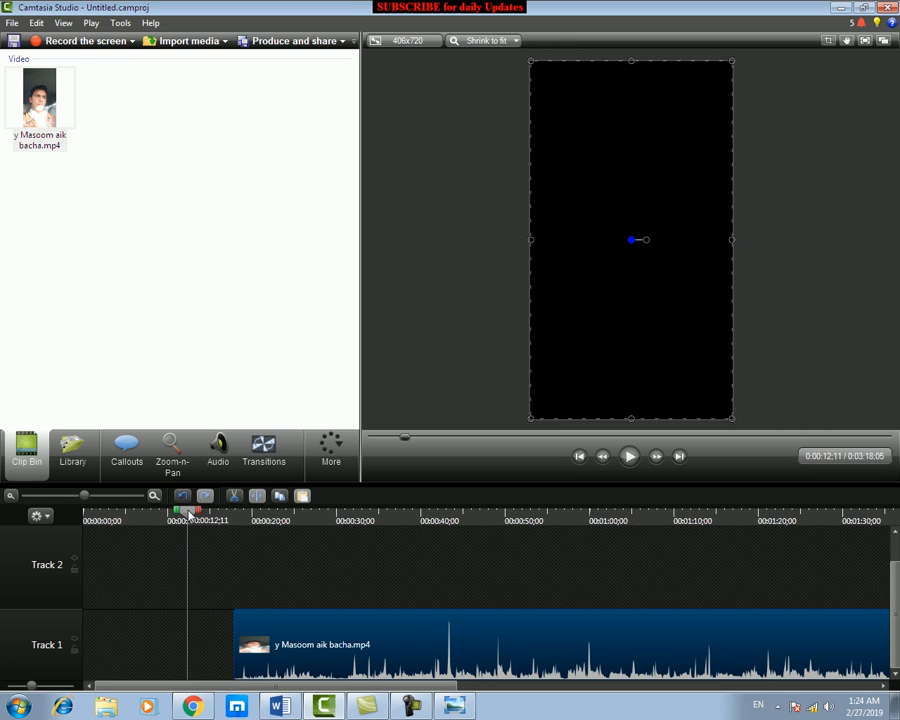
{"action": "left_click_drag", "start_coordinate": [190, 514], "coordinate": [234, 518]}
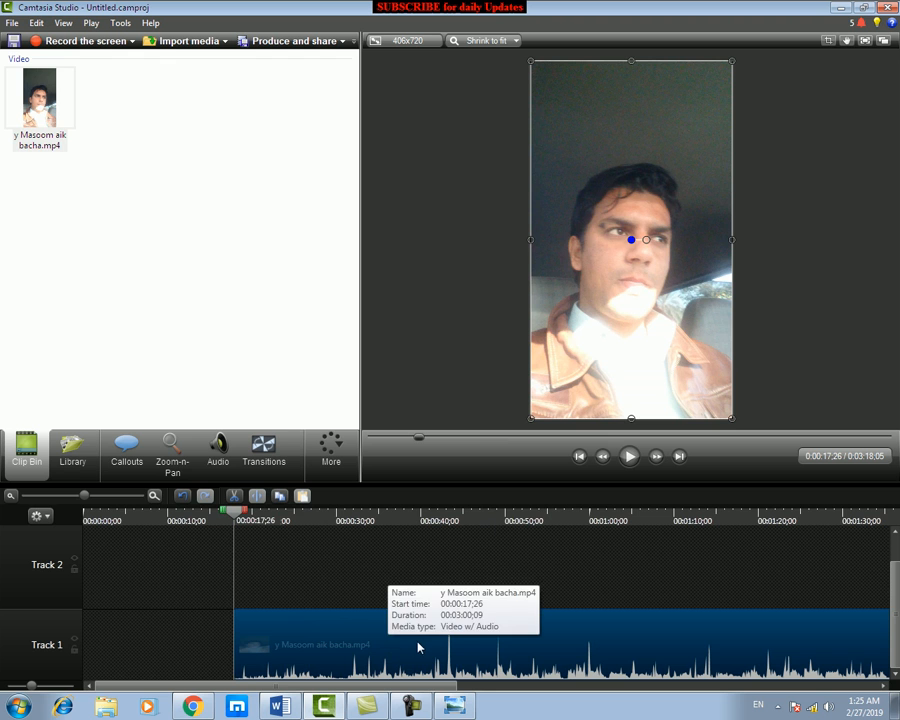
{"action": "left_click_drag", "start_coordinate": [420, 645], "coordinate": [262, 645]}
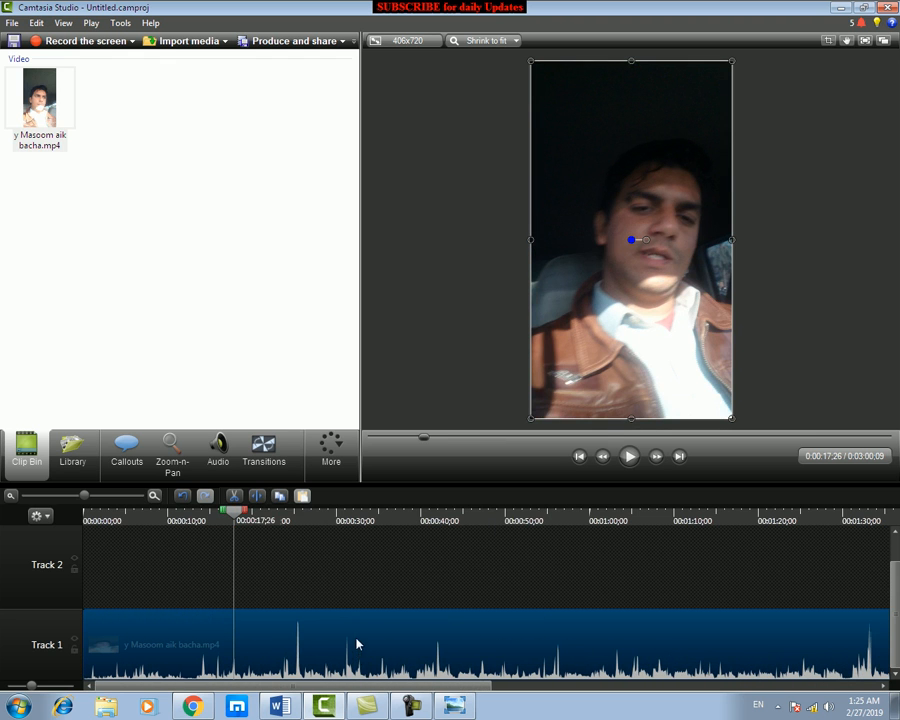
{"action": "left_click_drag", "start_coordinate": [356, 645], "coordinate": [352, 607]}
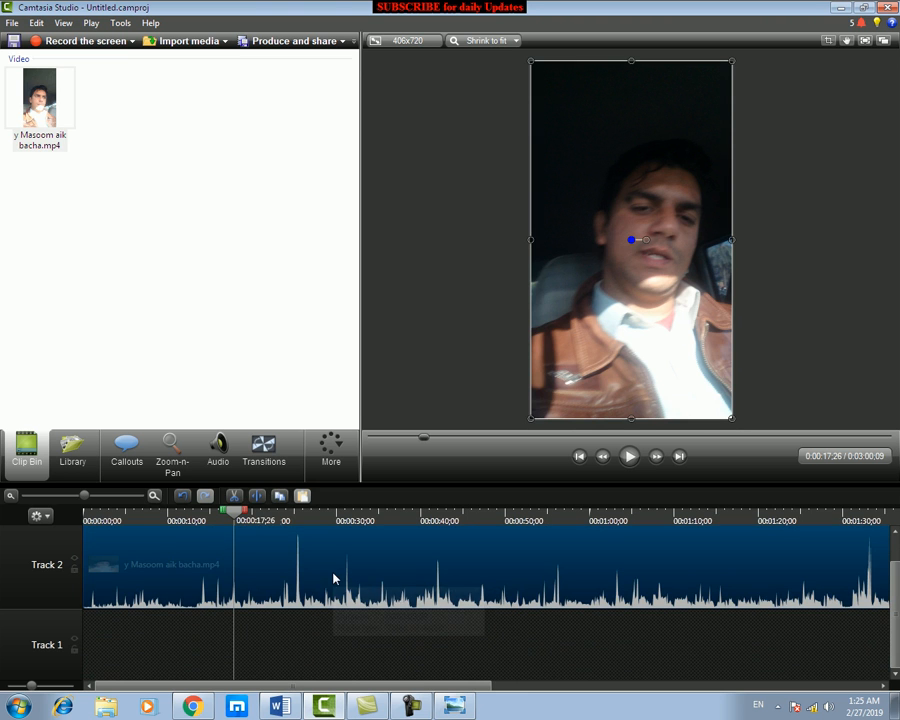
{"action": "key", "text": "Delete"}
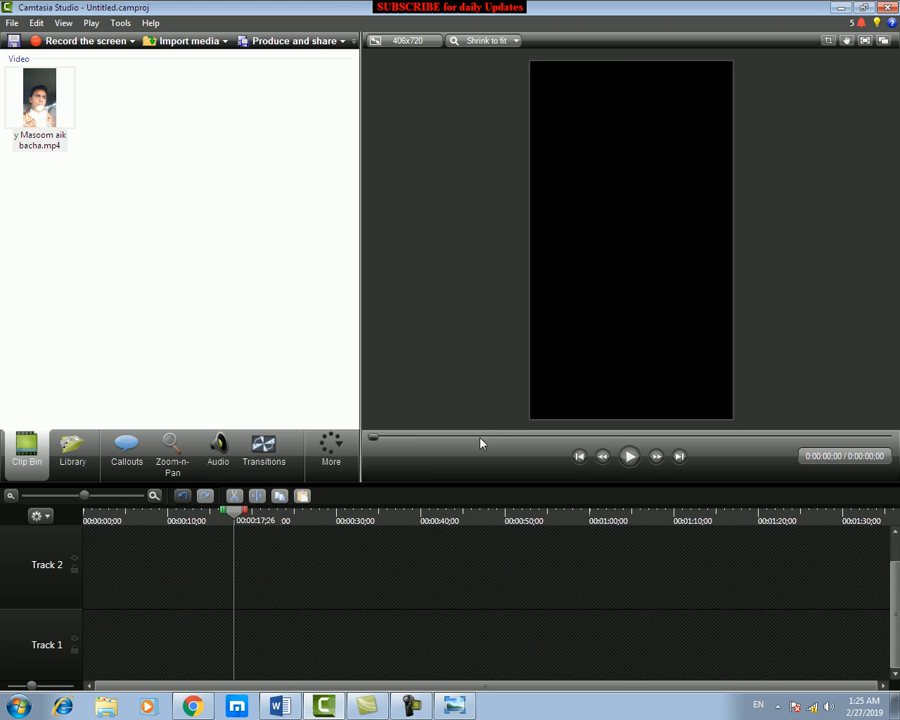
Step: Return the playhead to the beginning and place y Masoom aik bacha.mp4 on Track 2, aligned with the start of the timeline
{"action": "left_click_drag", "start_coordinate": [233, 521], "coordinate": [86, 512]}
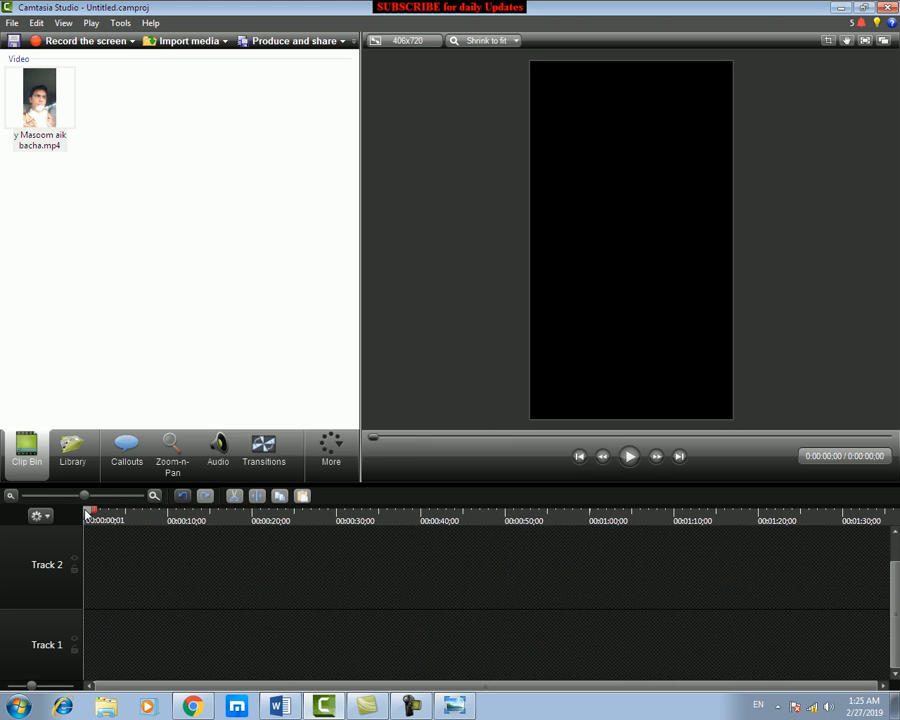
{"action": "left_click", "coordinate": [43, 98]}
{"action": "left_click_drag", "start_coordinate": [43, 97], "coordinate": [207, 565]}
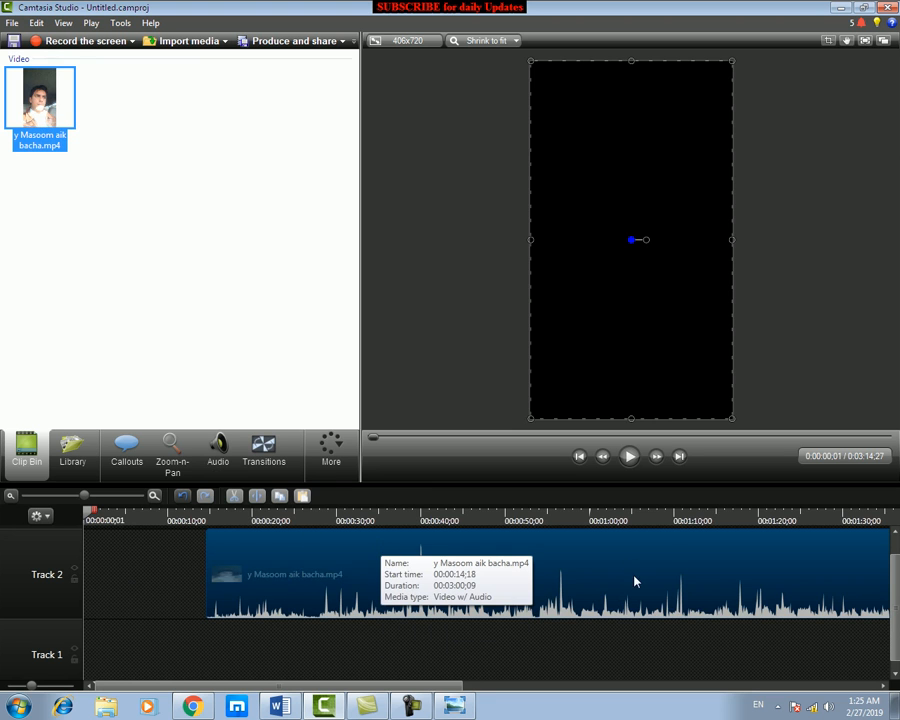
{"action": "right_click", "coordinate": [25, 87]}
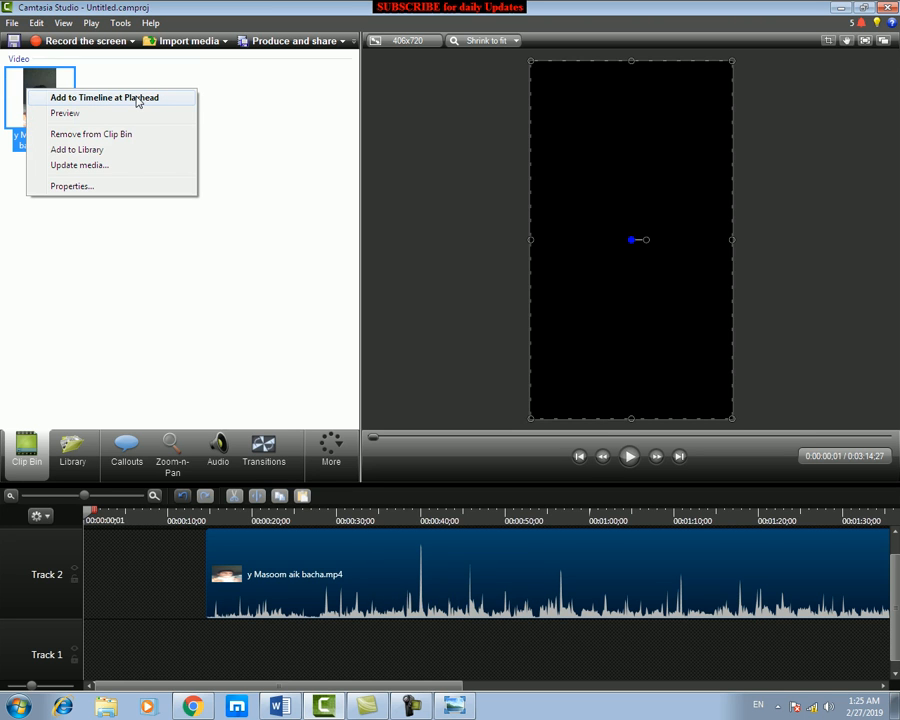
{"action": "left_click", "coordinate": [237, 72]}
{"action": "left_click_drag", "start_coordinate": [396, 573], "coordinate": [142, 532]}
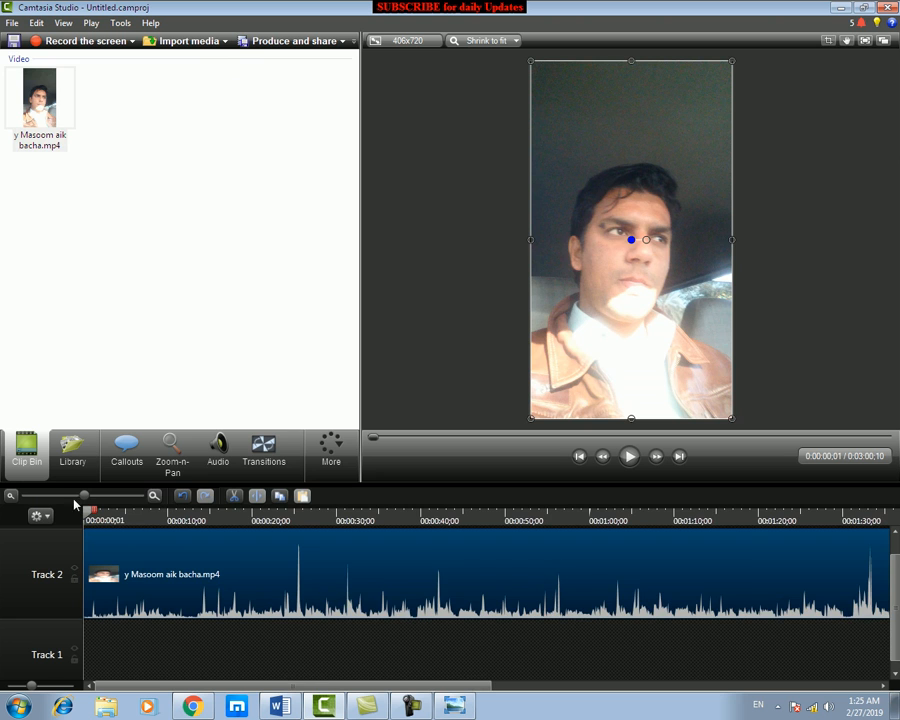
Step: Examine the clip on Track 2 at several timeline zoom levels, ending with its whole length in view
{"action": "left_click", "coordinate": [11, 496]}
{"action": "left_click", "coordinate": [11, 496]}
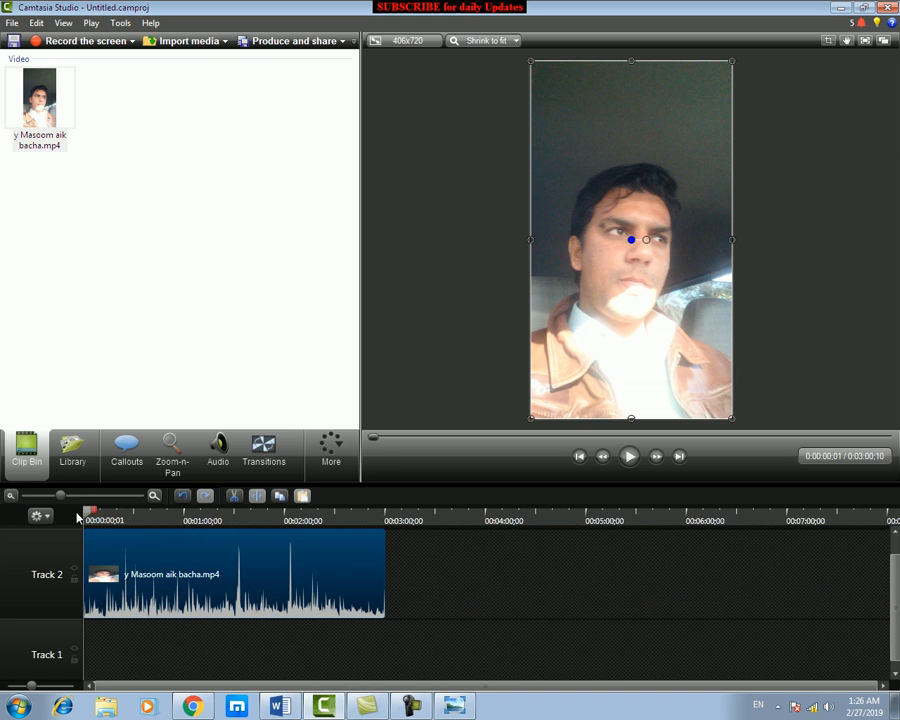
{"action": "left_click", "coordinate": [154, 496]}
{"action": "left_click", "coordinate": [154, 496]}
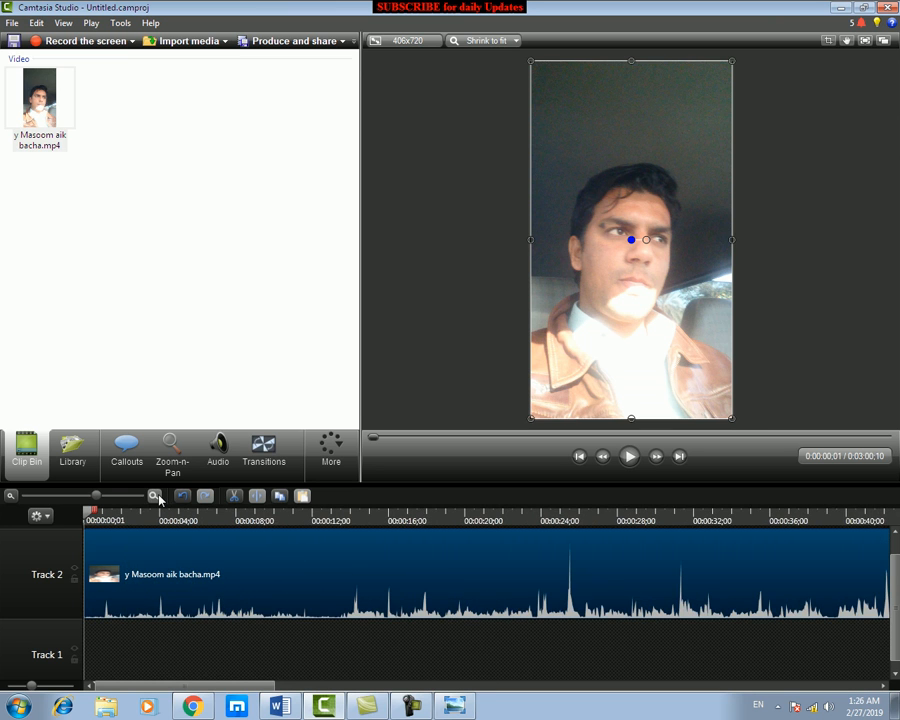
{"action": "left_click", "coordinate": [154, 496]}
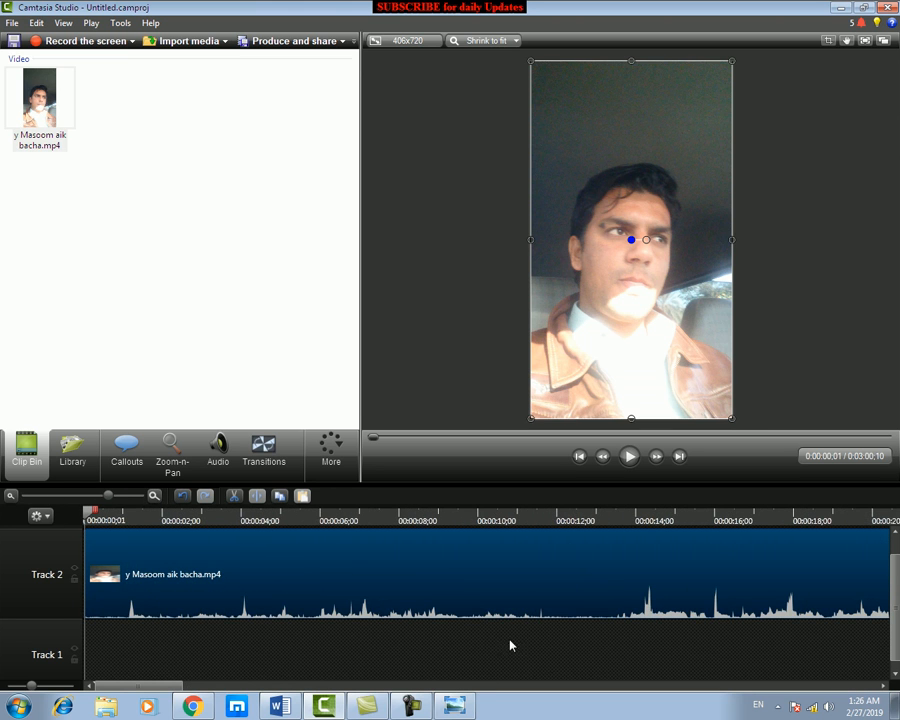
{"action": "left_click", "coordinate": [10, 495]}
{"action": "left_click", "coordinate": [11, 498]}
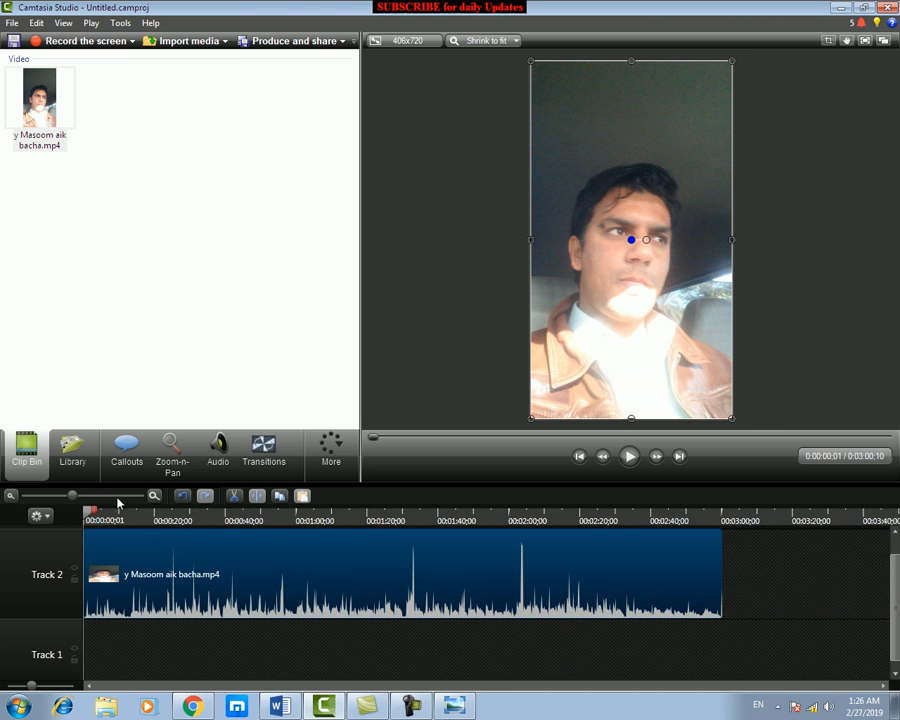
{"action": "left_click", "coordinate": [153, 496]}
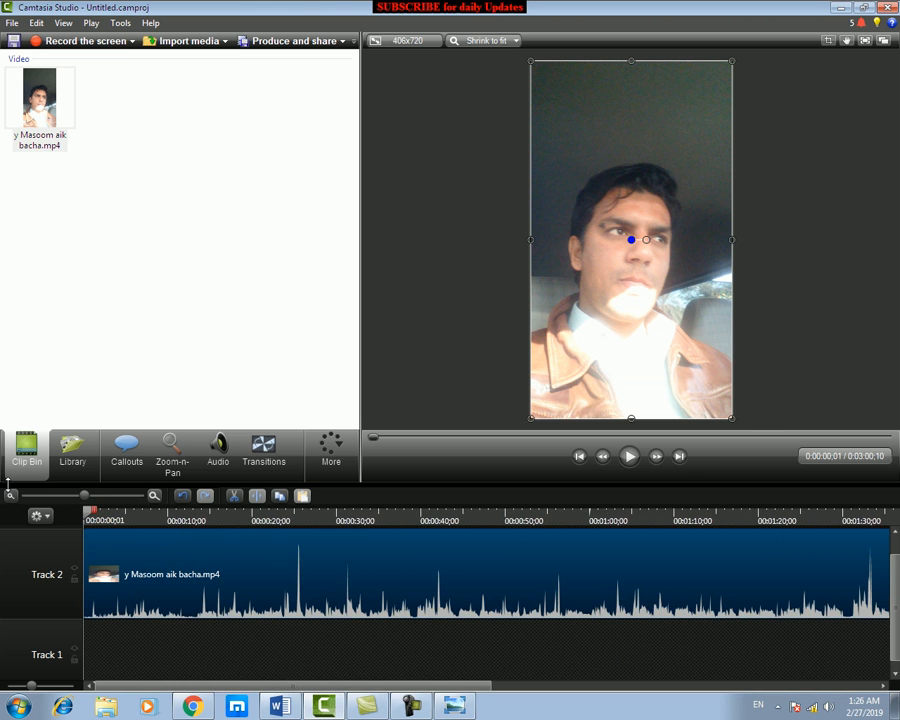
{"action": "left_click_drag", "start_coordinate": [8, 483], "coordinate": [38, 508]}
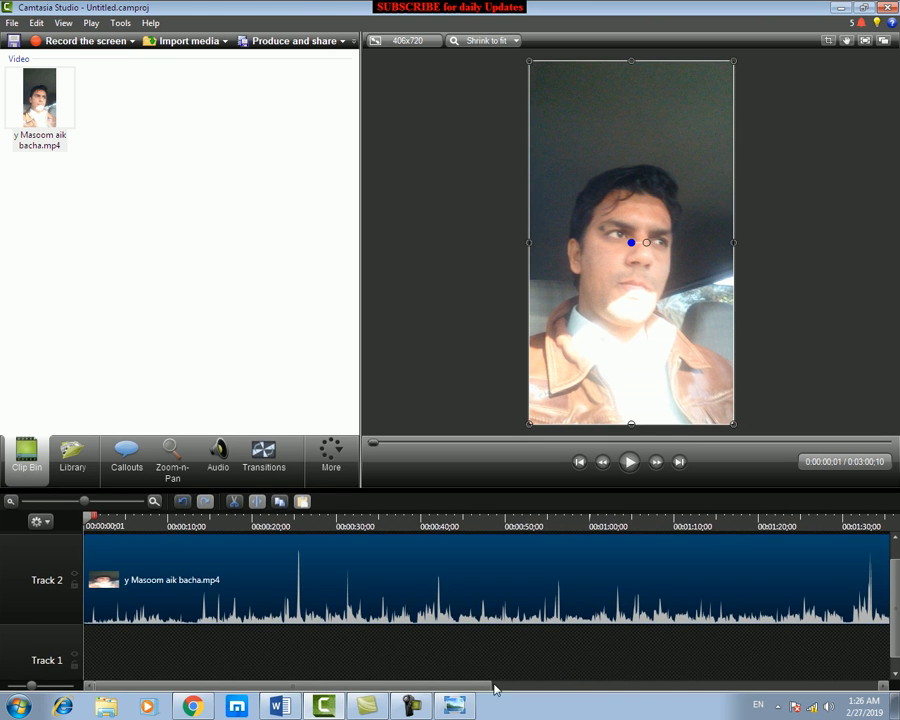
{"action": "left_click_drag", "start_coordinate": [498, 685], "coordinate": [639, 685]}
{"action": "left_click_drag", "start_coordinate": [432, 686], "coordinate": [124, 684]}
{"action": "left_click", "coordinate": [11, 502]}
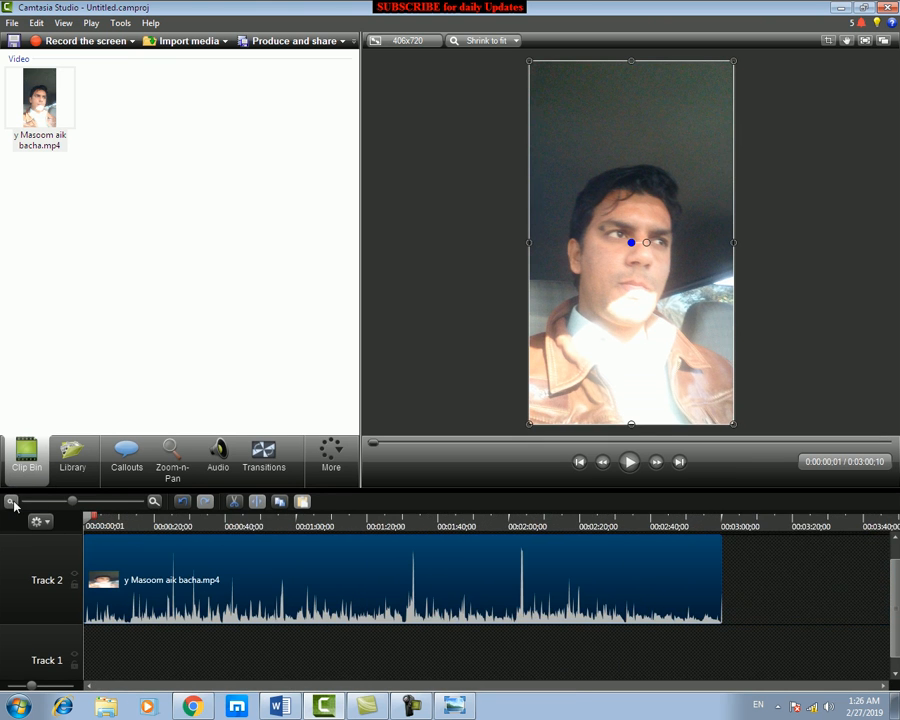
Step: Set the playhead to about 0:00:03;06 and play a few seconds of the clip as a preview
{"action": "mouse_move", "coordinate": [452, 706]}
{"action": "mouse_move", "coordinate": [91, 527]}
{"action": "left_mouse_down"}
{"action": "mouse_move", "coordinate": [720, 527]}
{"action": "mouse_move", "coordinate": [295, 540]}
{"action": "mouse_move", "coordinate": [291, 527]}
{"action": "mouse_move", "coordinate": [88, 522]}
{"action": "mouse_move", "coordinate": [97, 520]}
{"action": "left_mouse_up"}
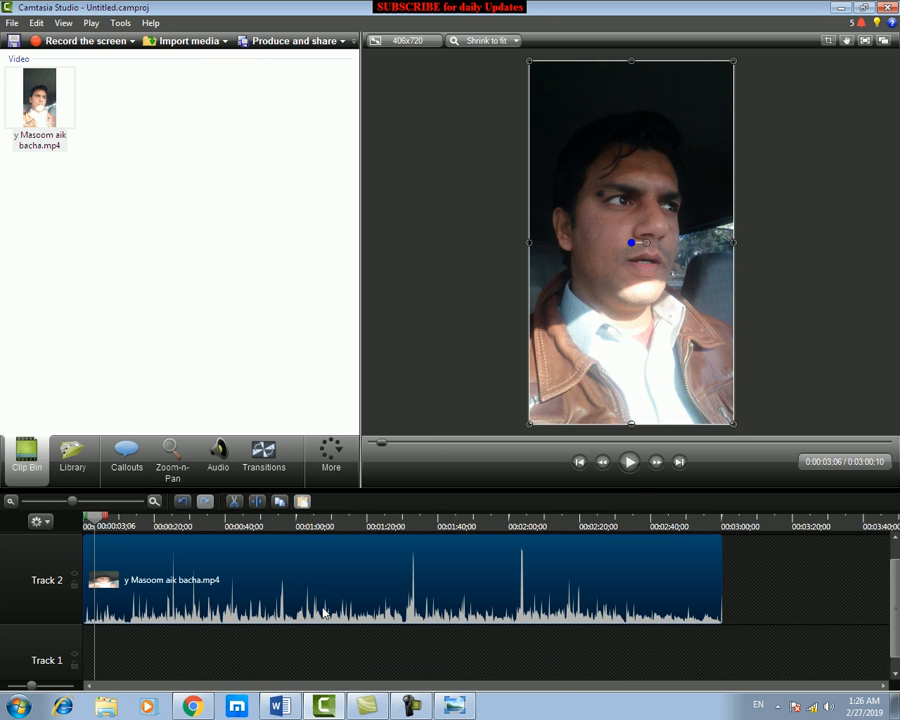
{"action": "left_click", "coordinate": [636, 470]}
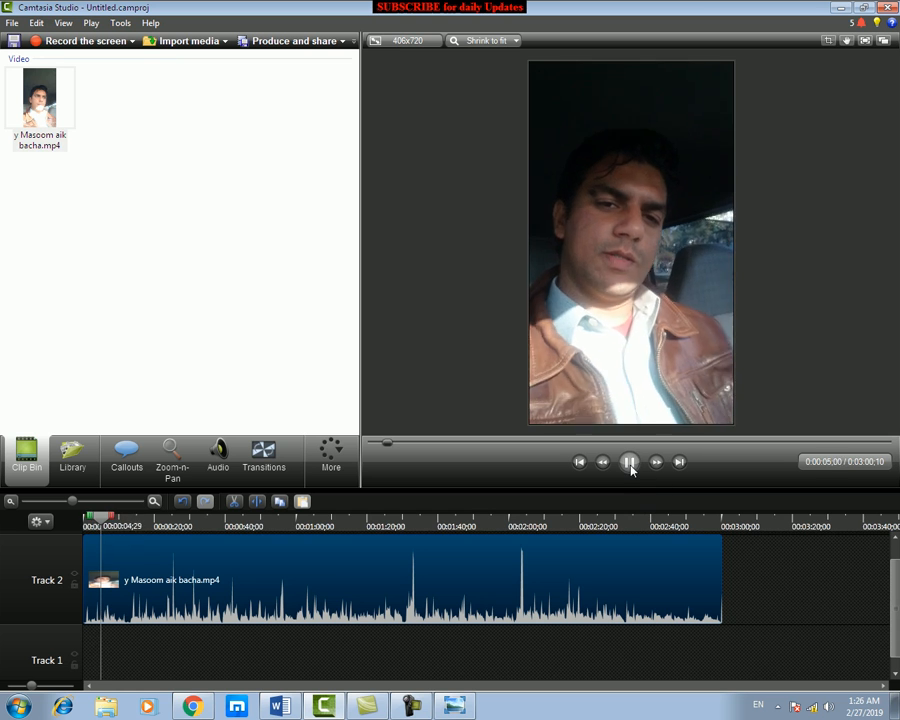
{"action": "left_click", "coordinate": [631, 470]}
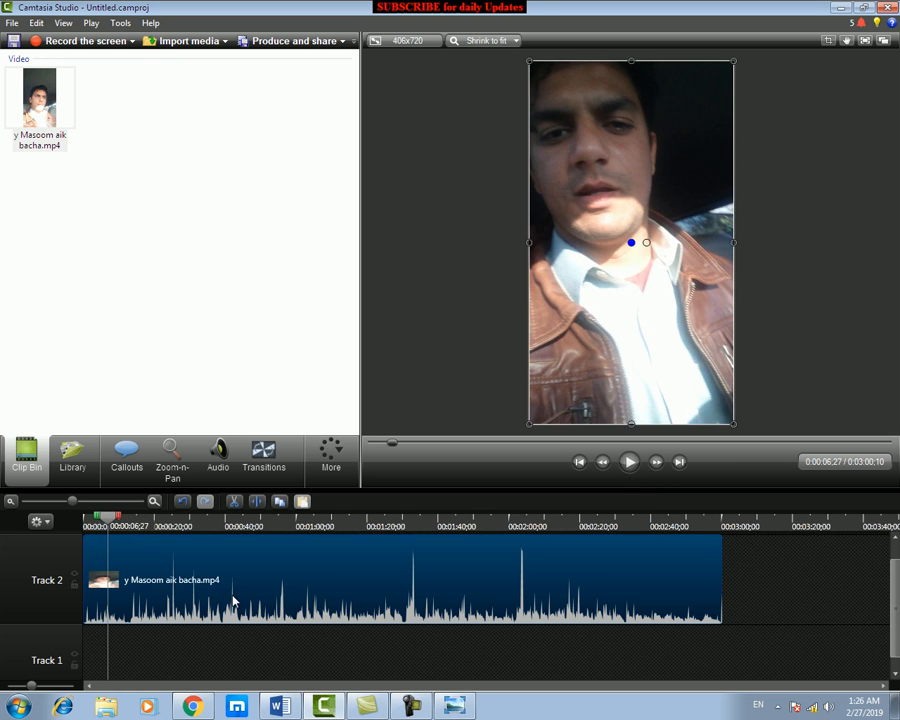
Step: Open audio editing for the clip on Track 2, raise its volume to about 491 %, and lower it to about 10 %
{"action": "right_click", "coordinate": [235, 598]}
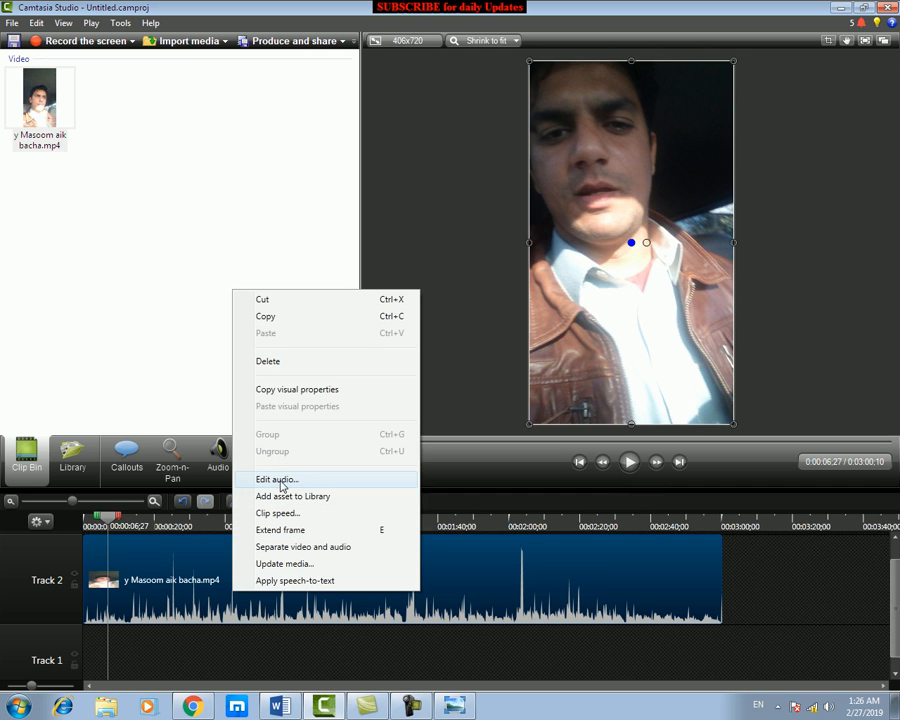
{"action": "left_click", "coordinate": [277, 480]}
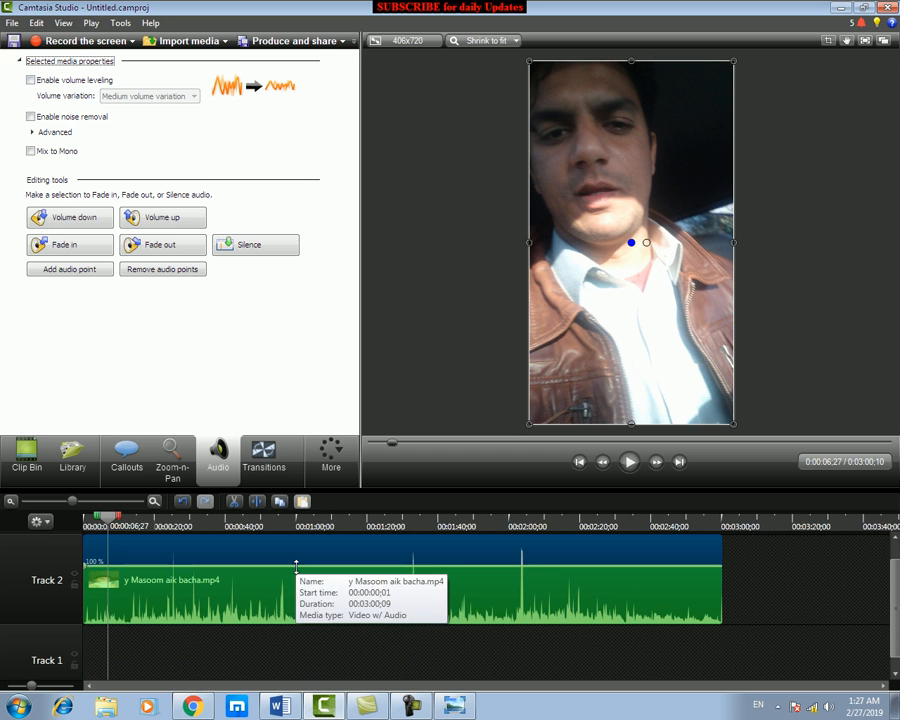
{"action": "left_click_drag", "start_coordinate": [295, 565], "coordinate": [298, 540]}
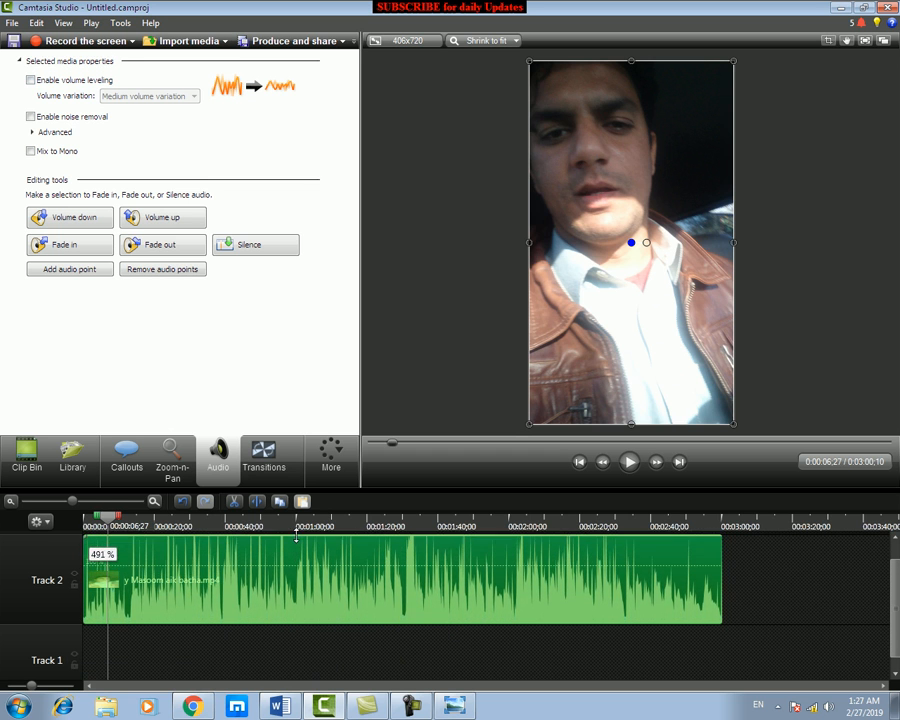
{"action": "left_click", "coordinate": [292, 539]}
{"action": "left_click", "coordinate": [292, 539]}
{"action": "left_click_drag", "start_coordinate": [292, 536], "coordinate": [297, 613]}
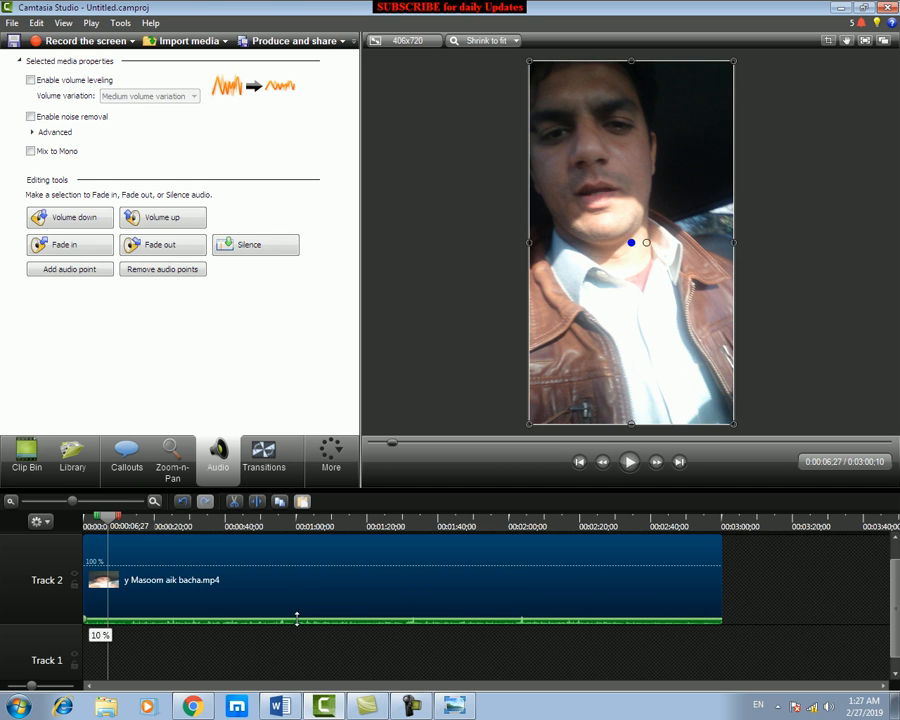
Step: Preview a few seconds of the quiet clip, raise its volume level to the top of Track 2, and preview it again
{"action": "left_click", "coordinate": [628, 463]}
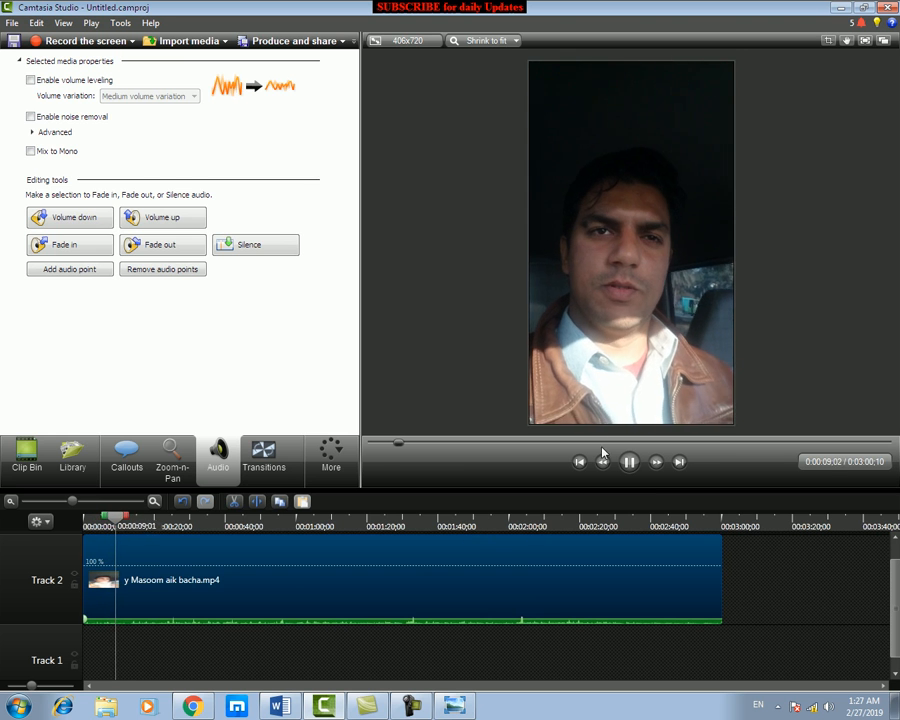
{"action": "key", "text": "space"}
{"action": "left_click_drag", "start_coordinate": [382, 621], "coordinate": [375, 537]}
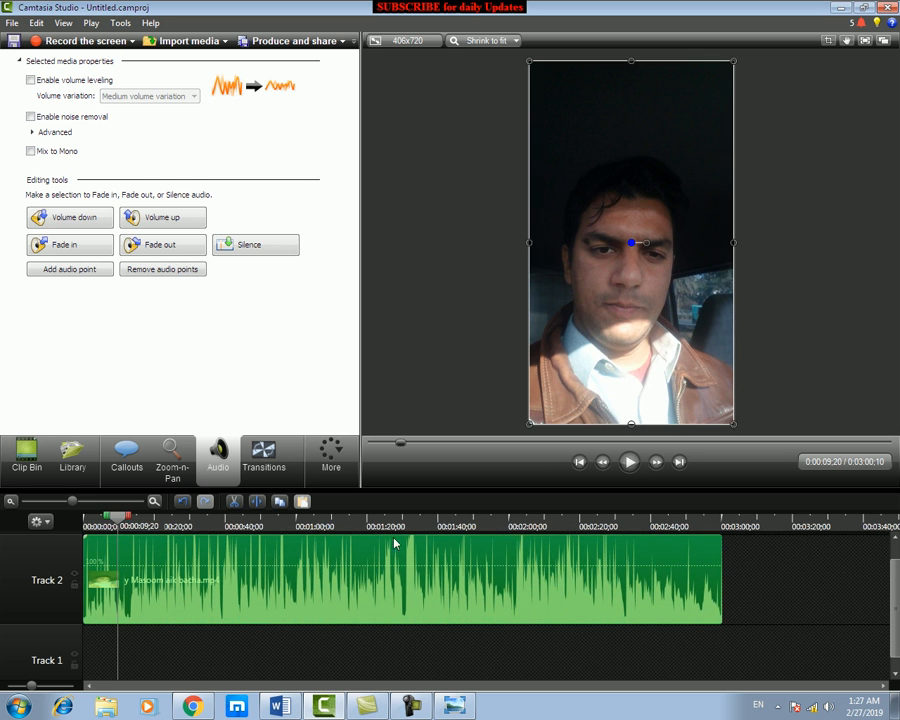
{"action": "left_click", "coordinate": [637, 469]}
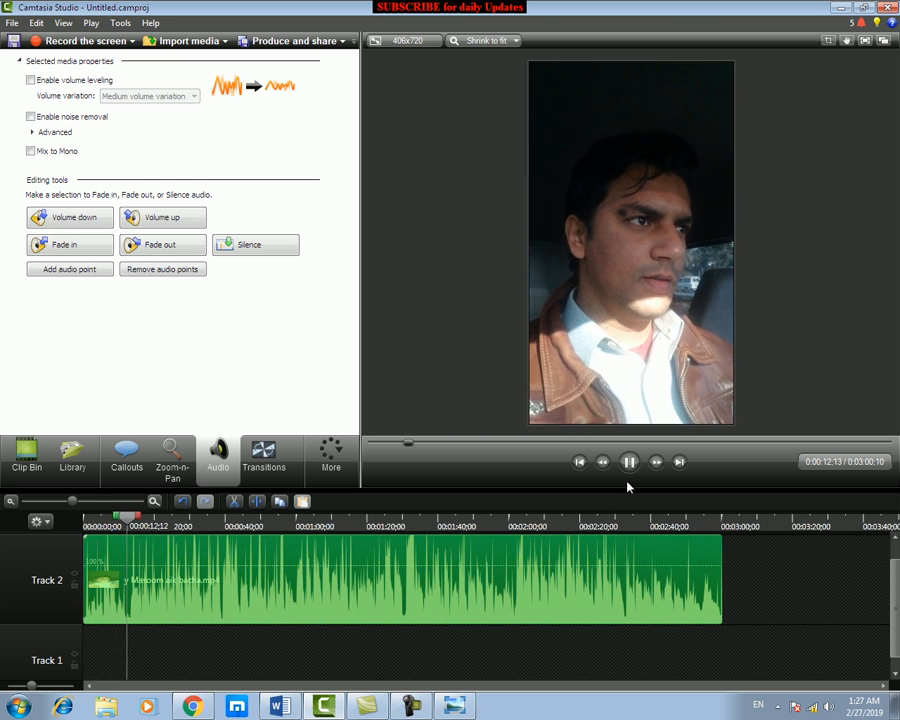
{"action": "left_click", "coordinate": [629, 461]}
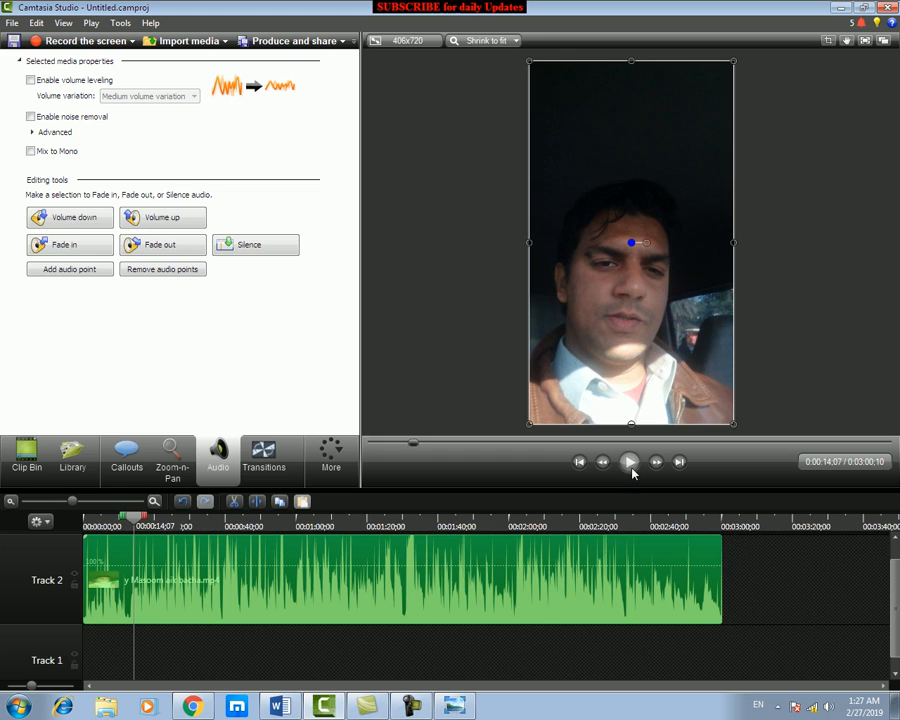
Step: Set the volume of the clip on Track 2 to 100 % and return to the Clip Bin
{"action": "left_click", "coordinate": [335, 560]}
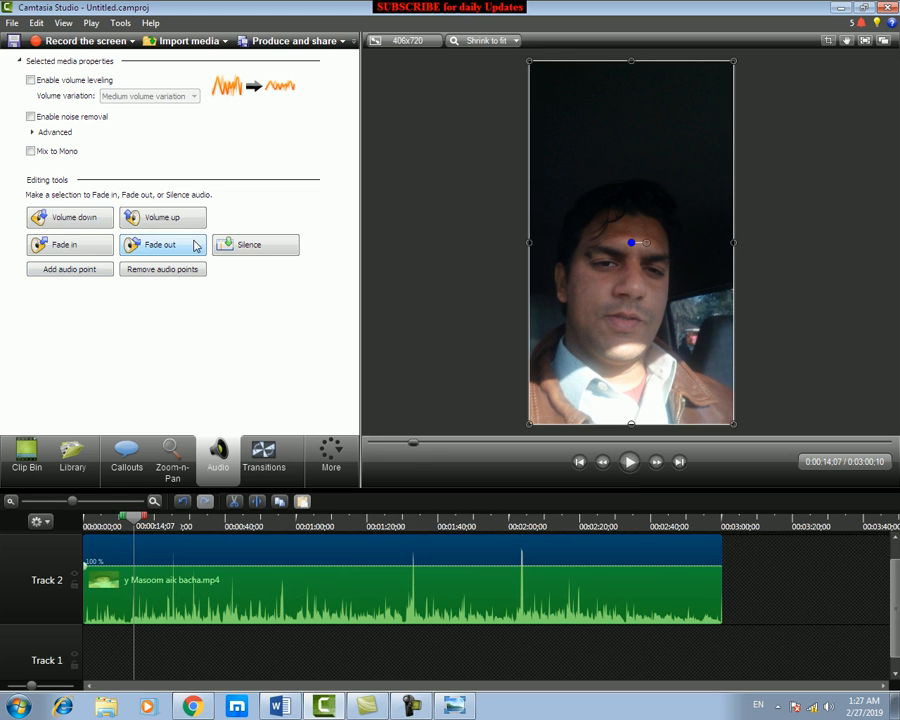
{"action": "mouse_move", "coordinate": [343, 566]}
{"action": "left_mouse_down"}
{"action": "mouse_move", "coordinate": [343, 596]}
{"action": "mouse_move", "coordinate": [346, 568]}
{"action": "left_mouse_up"}
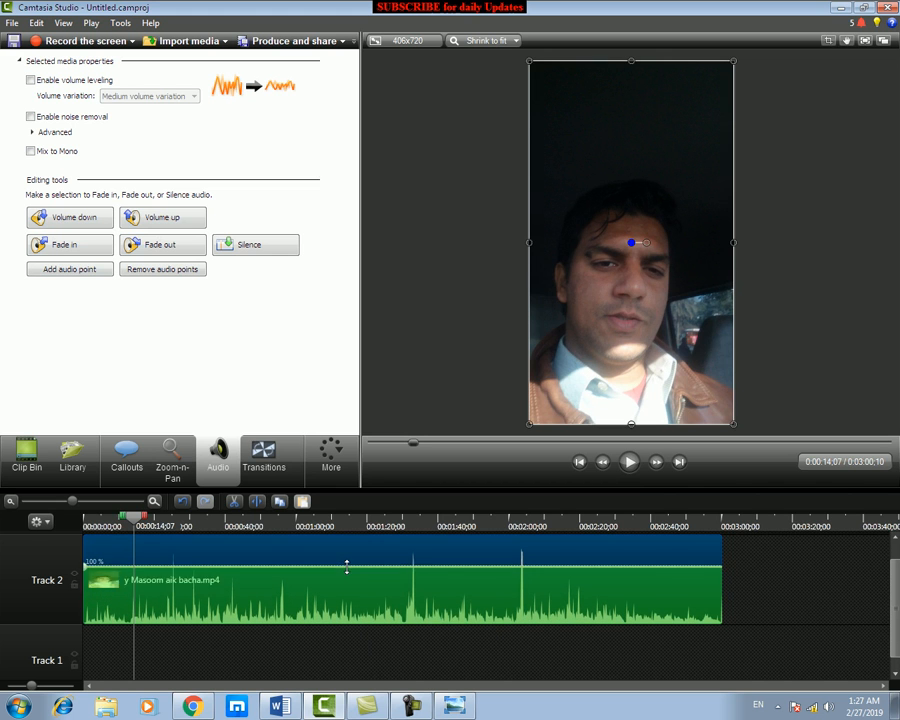
{"action": "left_click", "coordinate": [27, 460]}
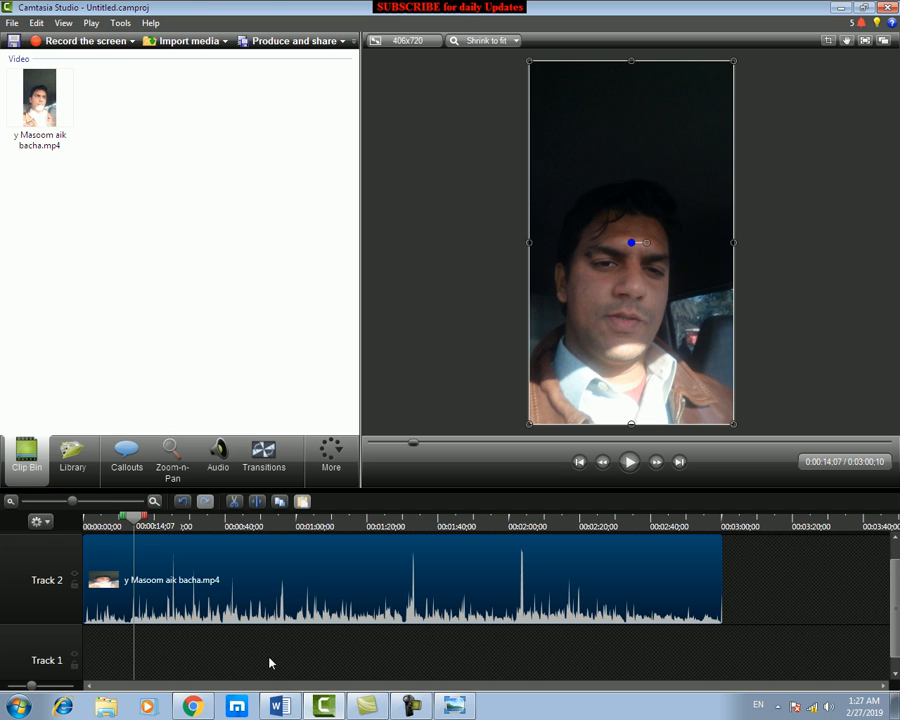
Step: Set the playhead to about 0:00:06;09 and start importing media into the Clip Bin
{"action": "left_click_drag", "start_coordinate": [137, 520], "coordinate": [105, 521]}
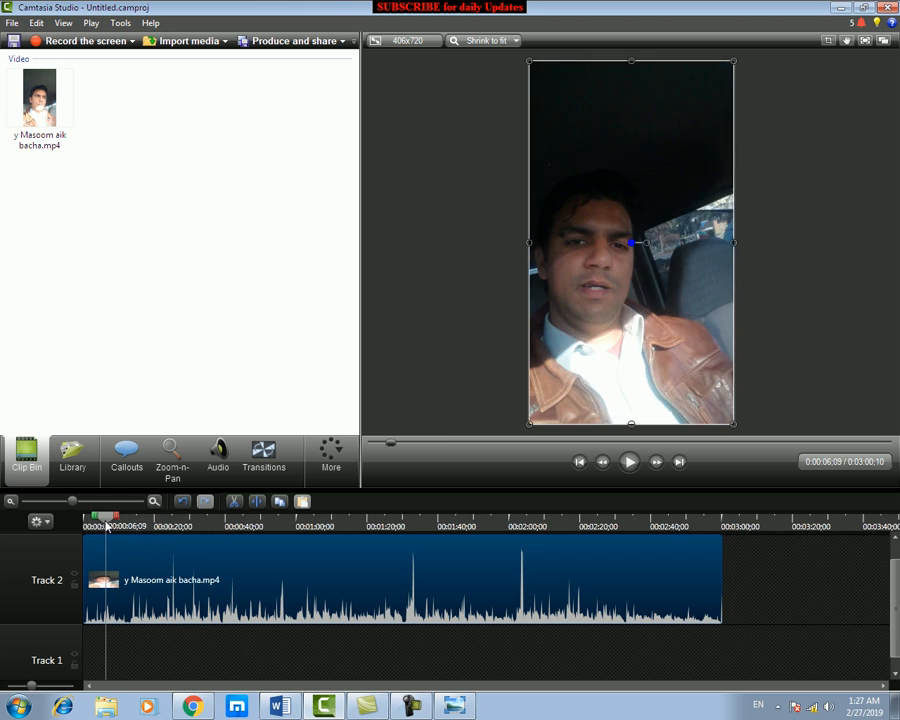
{"action": "right_click", "coordinate": [127, 152]}
{"action": "left_click", "coordinate": [177, 160]}
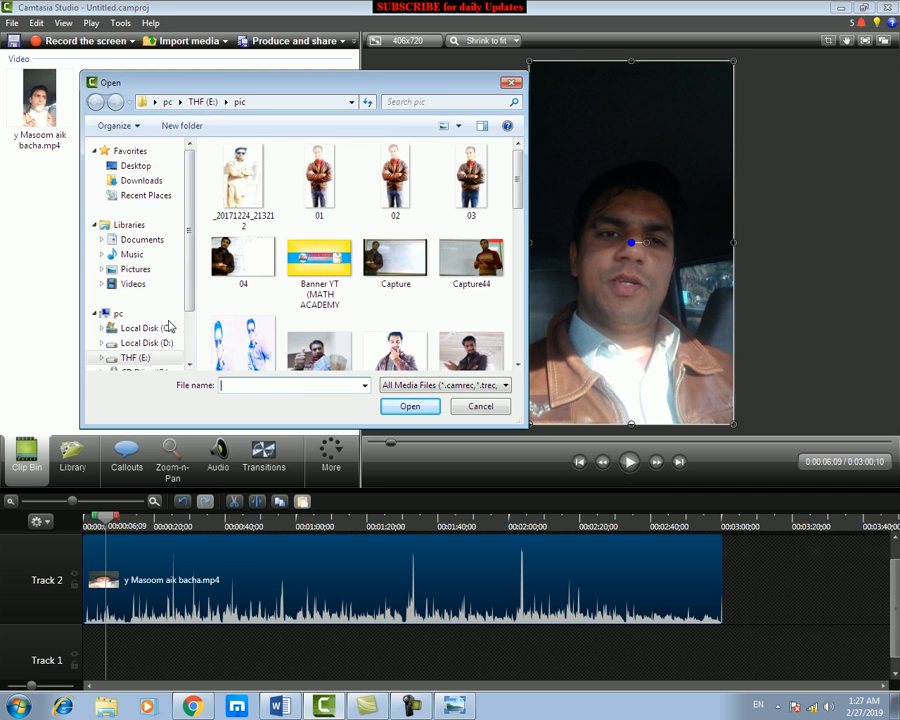
Step: Look through the Sample Videos folder and FSC Math Vid > 12th > CH 7 on drive E: for a second video
{"action": "scroll", "coordinate": [150, 240], "scroll_direction": "down", "scroll_amount": 2}
{"action": "left_click", "coordinate": [135, 232]}
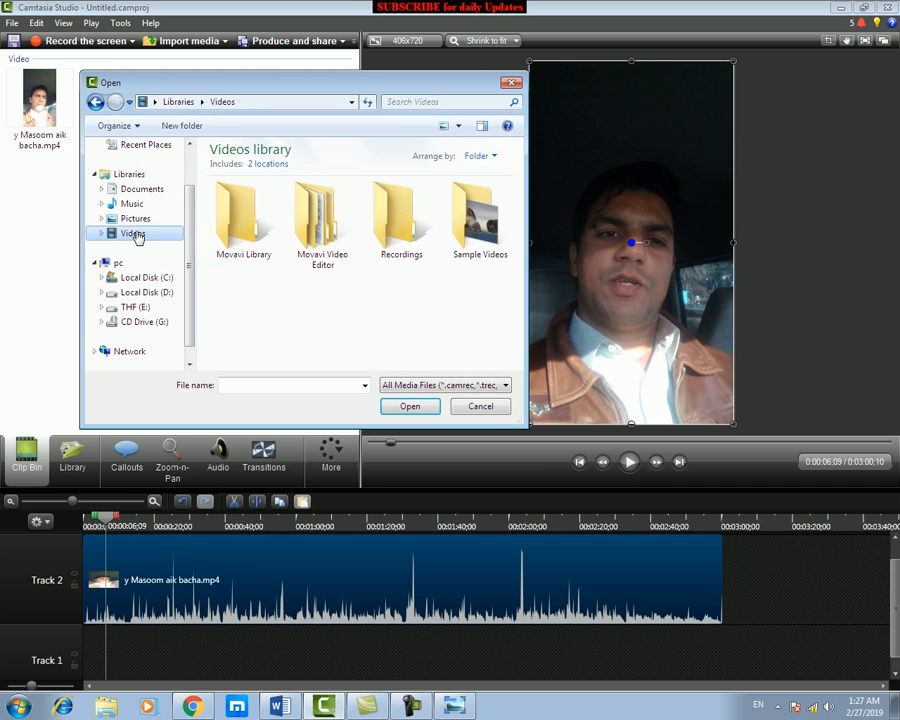
{"action": "double_click", "coordinate": [466, 209]}
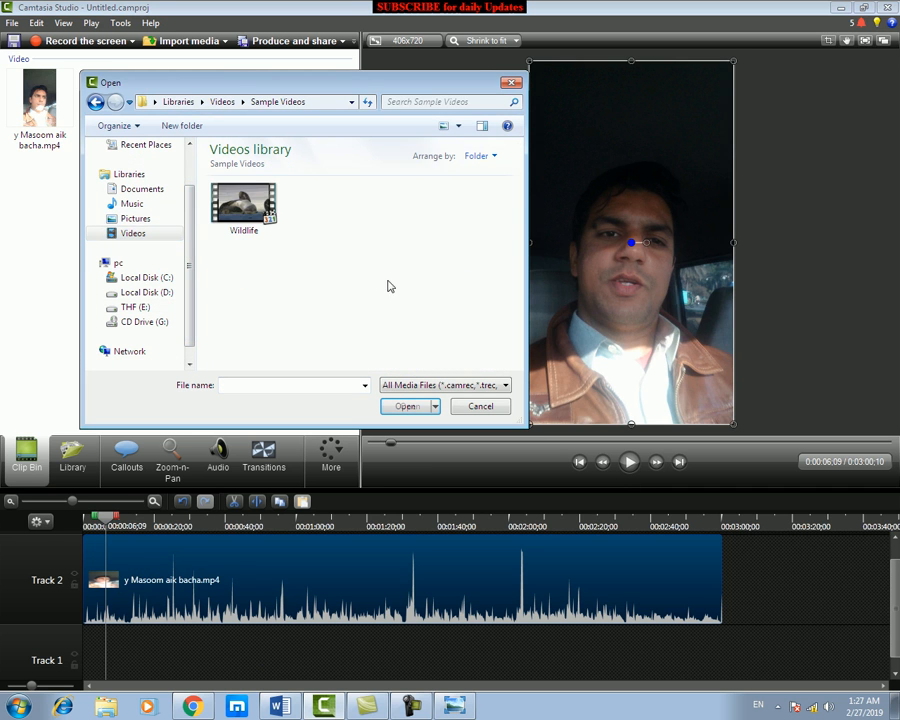
{"action": "left_click", "coordinate": [277, 222]}
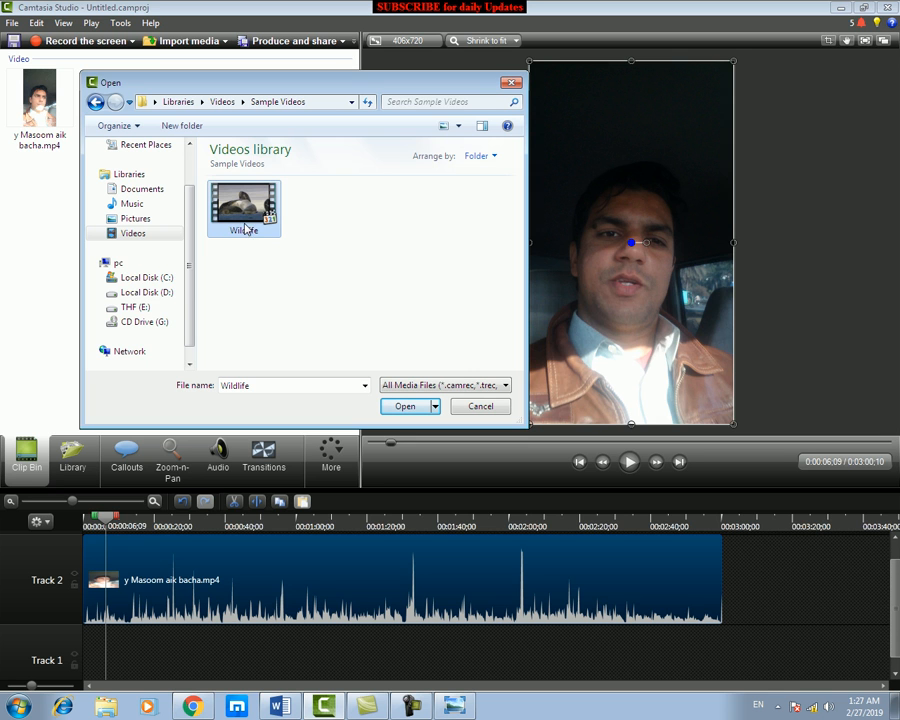
{"action": "left_click", "coordinate": [139, 307]}
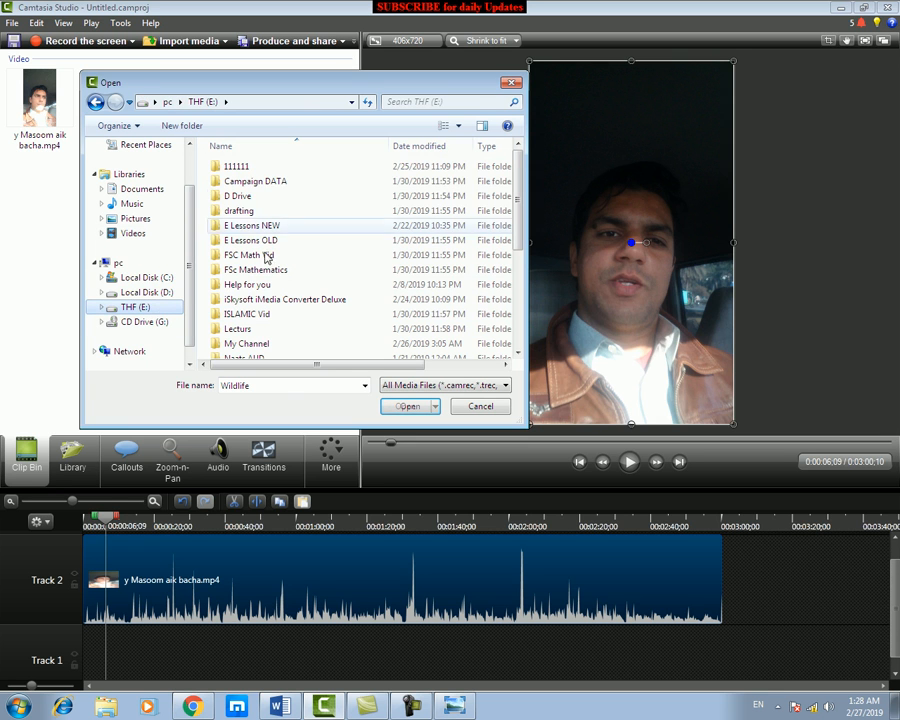
{"action": "double_click", "coordinate": [264, 256]}
{"action": "double_click", "coordinate": [237, 177]}
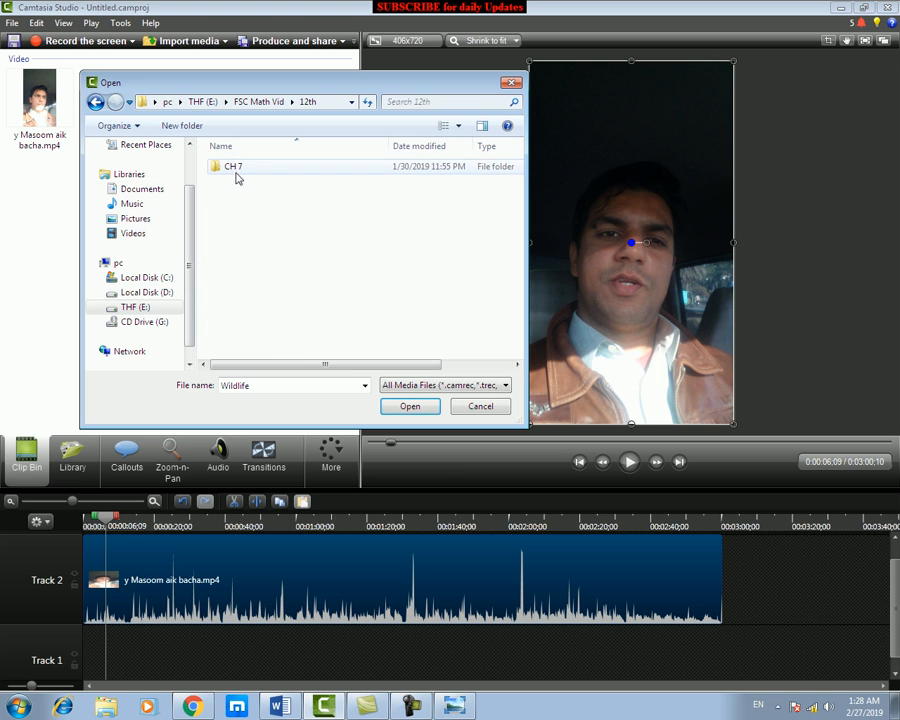
{"action": "double_click", "coordinate": [242, 170]}
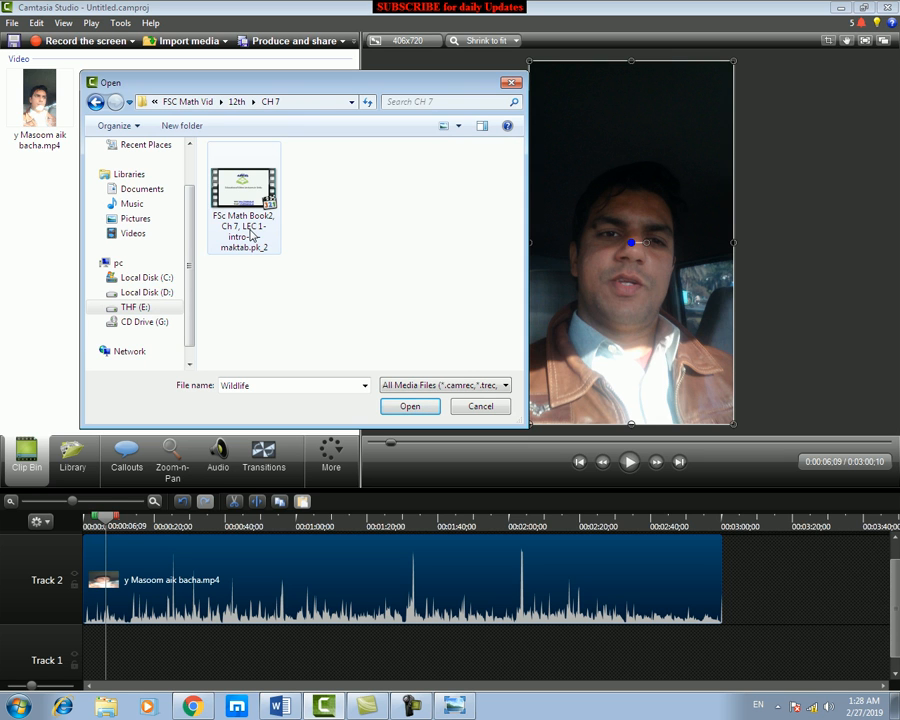
Step: Import the video 05 Q8 nd 9 from My Channel > 4 MATHEMATICS > Ch 02 on drive E:
{"action": "left_click", "coordinate": [143, 307]}
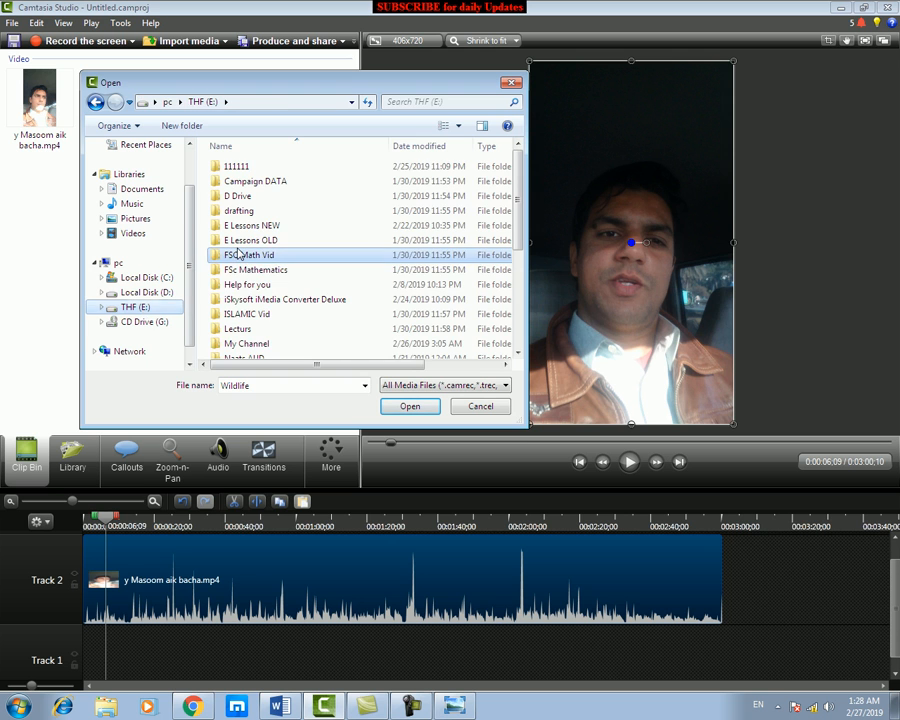
{"action": "double_click", "coordinate": [256, 346]}
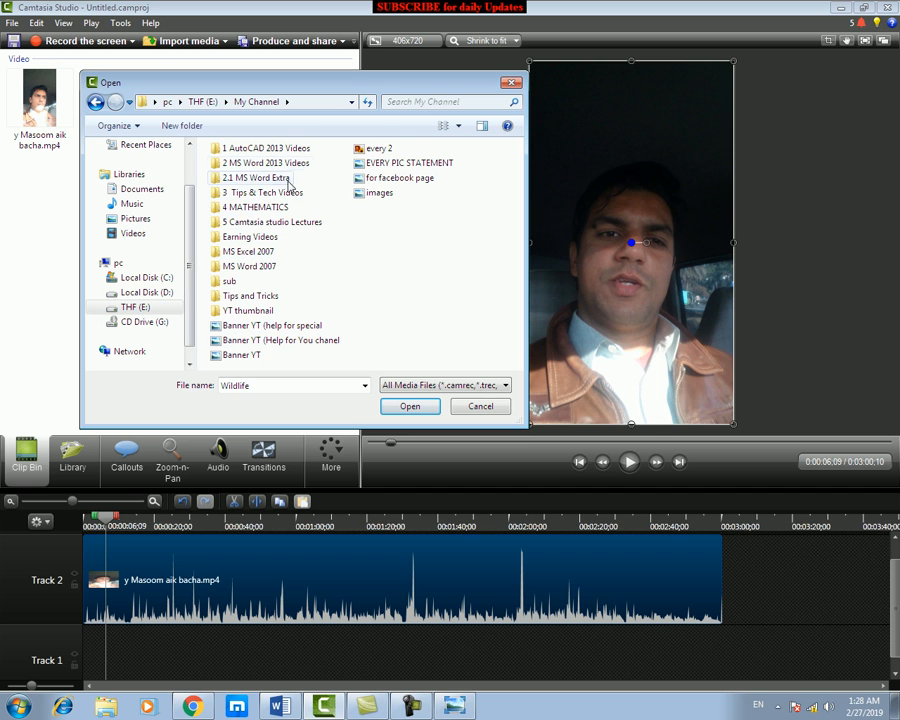
{"action": "double_click", "coordinate": [258, 207]}
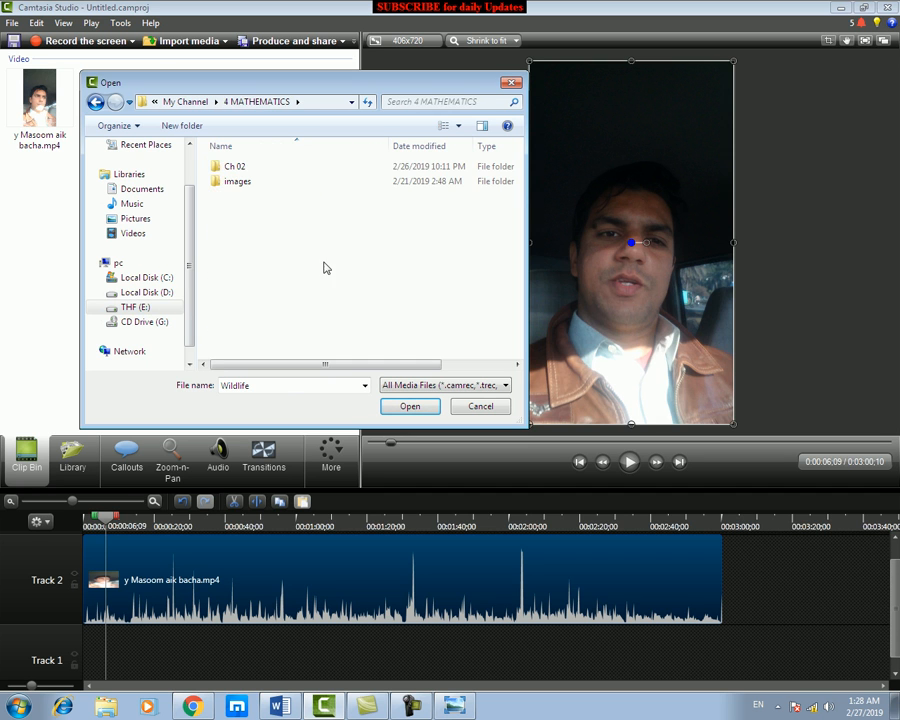
{"action": "double_click", "coordinate": [237, 163]}
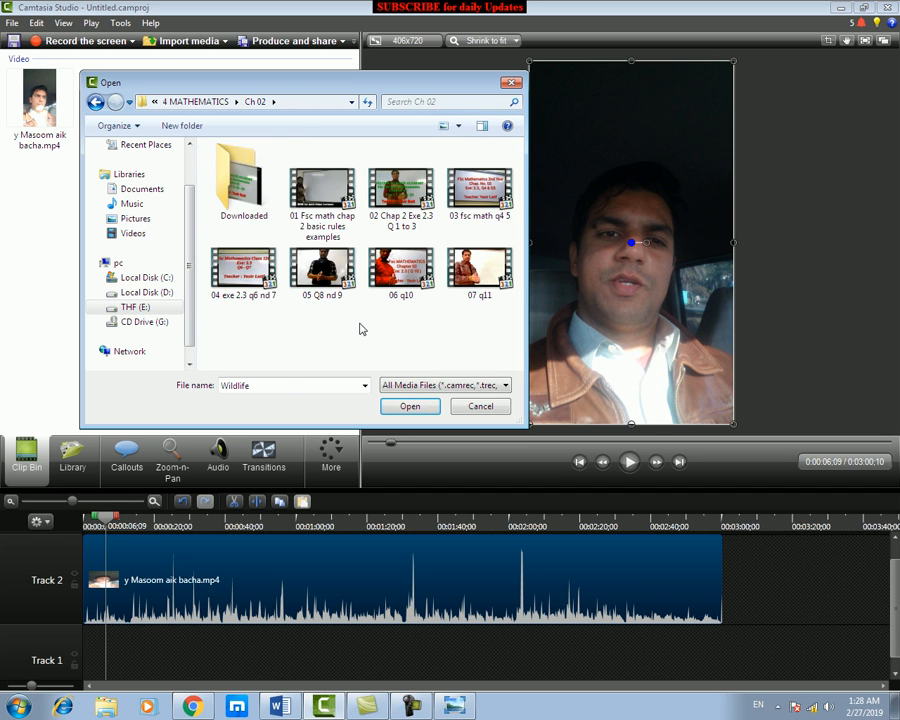
{"action": "left_click", "coordinate": [480, 272]}
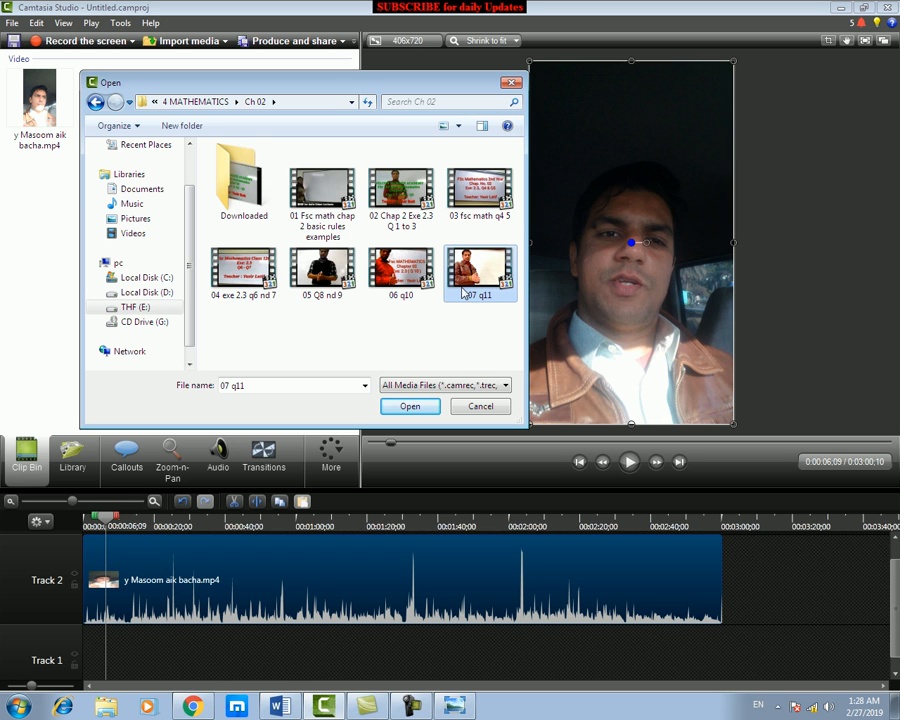
{"action": "left_click", "coordinate": [322, 272]}
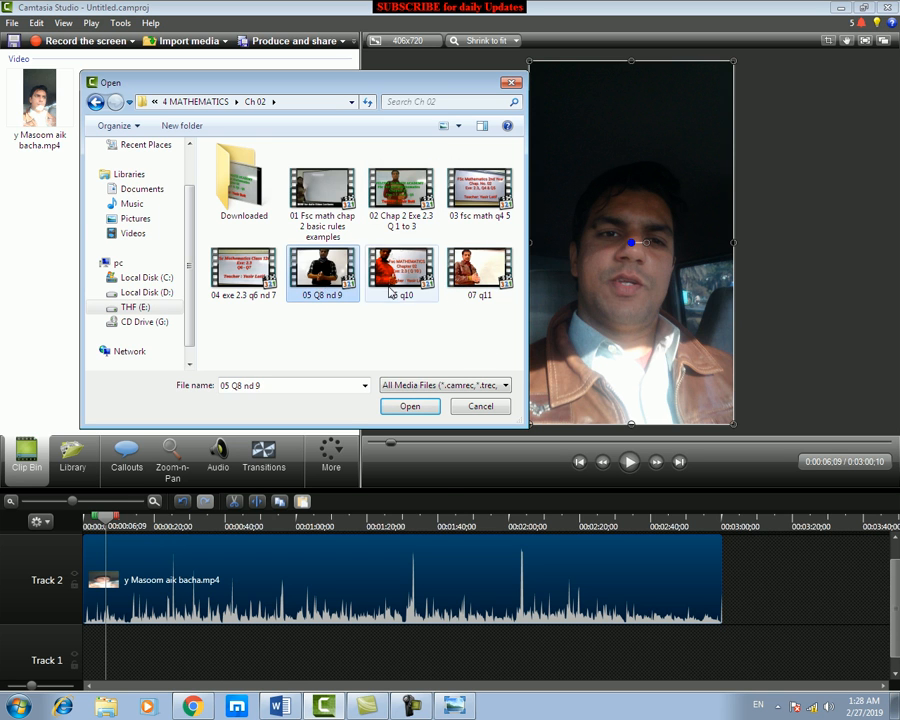
{"action": "left_click", "coordinate": [414, 408]}
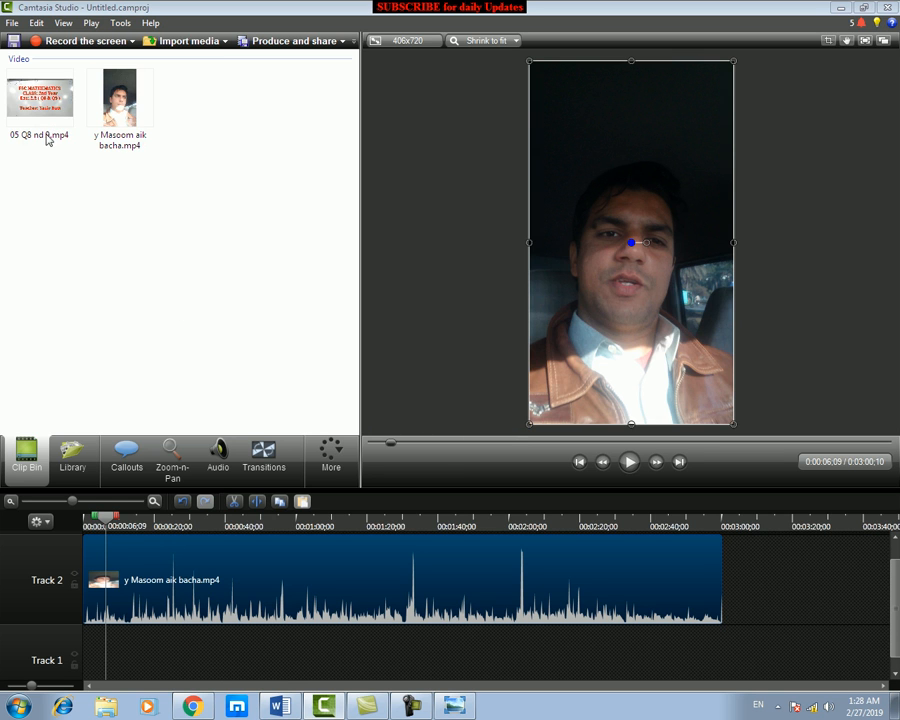
Step: Add 05 Q8 nd 9.mp4 from the Clip Bin to the timeline at the playhead
{"action": "left_click", "coordinate": [37, 106]}
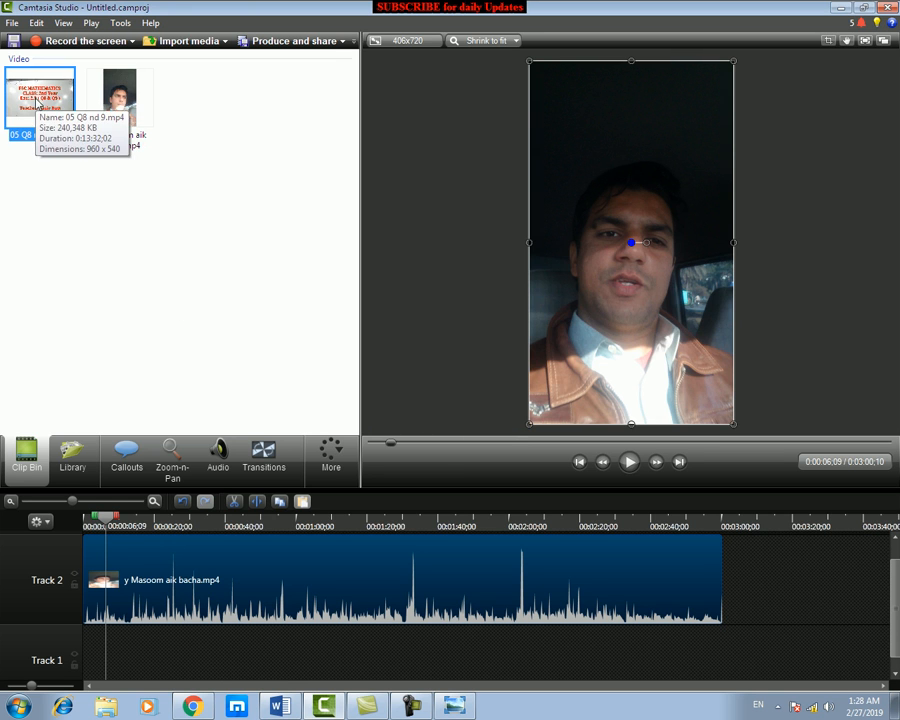
{"action": "right_click", "coordinate": [37, 105]}
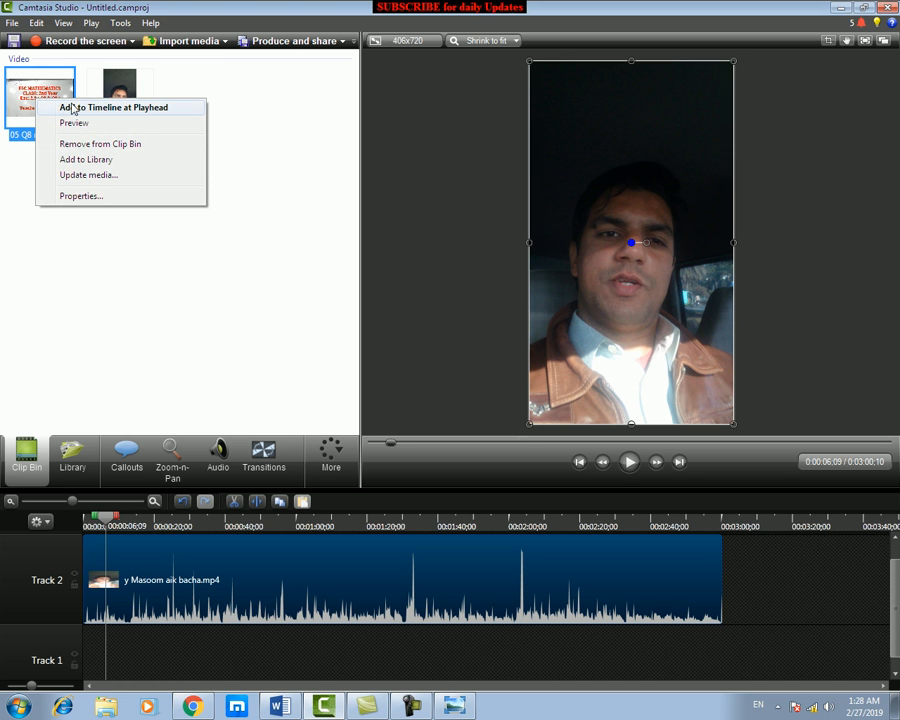
{"action": "left_click", "coordinate": [73, 108]}
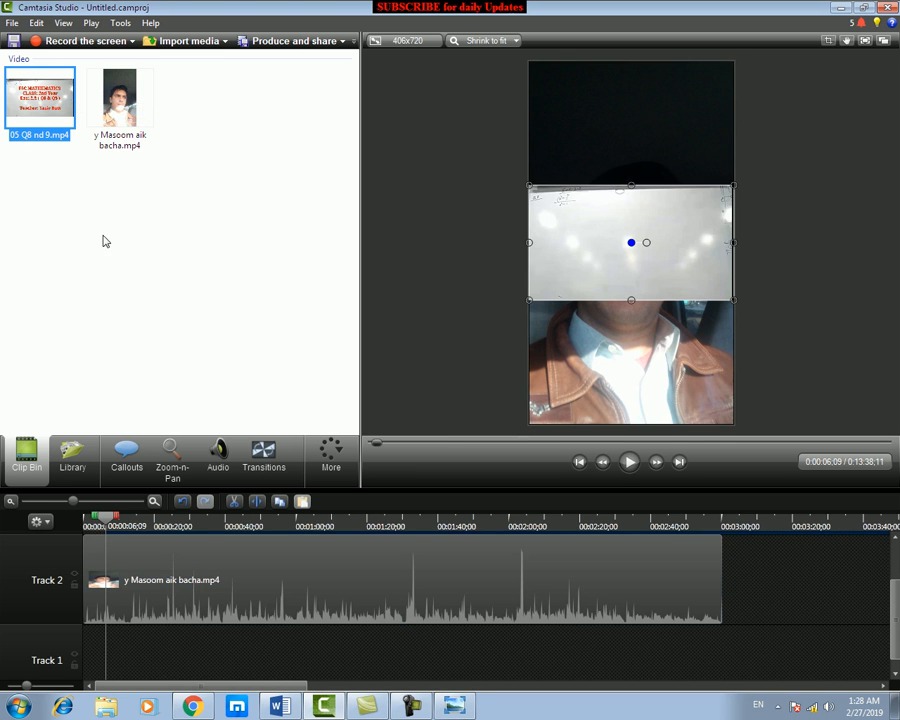
Step: Delete both clips from the timeline, keeping their media in the Clip Bin
{"action": "left_click", "coordinate": [165, 567]}
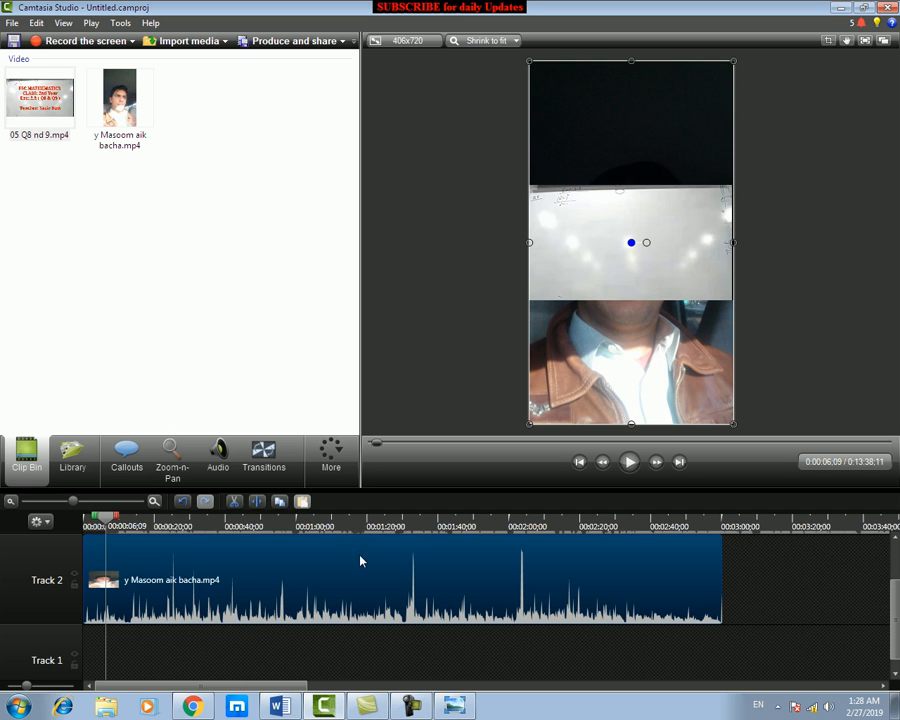
{"action": "key", "text": "Delete"}
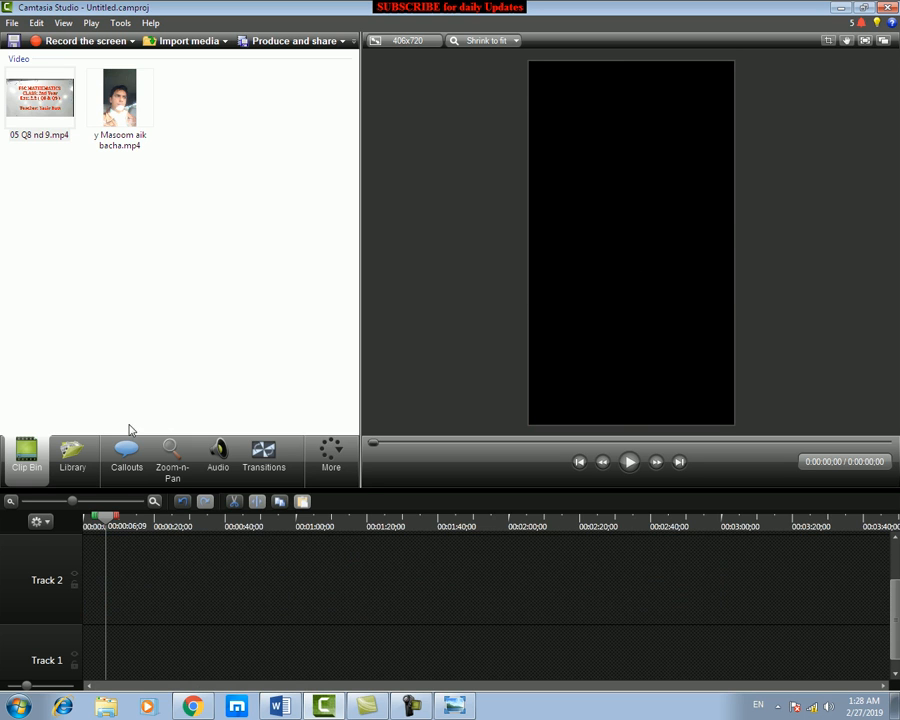
{"action": "right_click", "coordinate": [22, 60]}
{"action": "left_click", "coordinate": [336, 158]}
Step: Place y Masoom aik bacha.mp4 on Track 2 and 05 Q8 nd 9.mp4 on Track 1, both at the timeline start
{"action": "left_click_drag", "start_coordinate": [128, 99], "coordinate": [217, 444]}
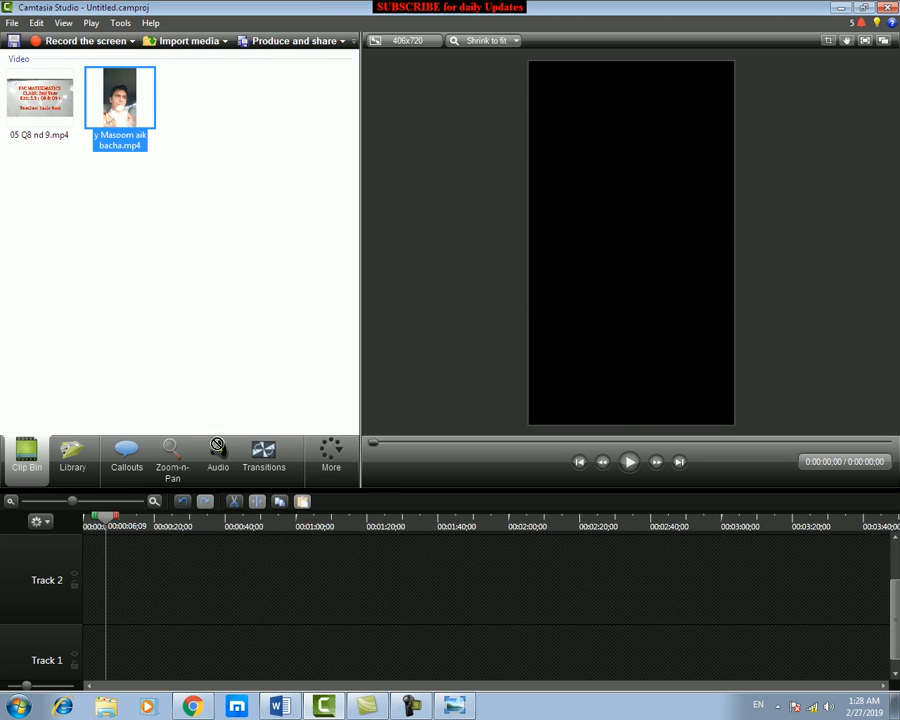
{"action": "left_click_drag", "start_coordinate": [197, 574], "coordinate": [132, 584]}
{"action": "left_click_drag", "start_coordinate": [54, 106], "coordinate": [177, 579]}
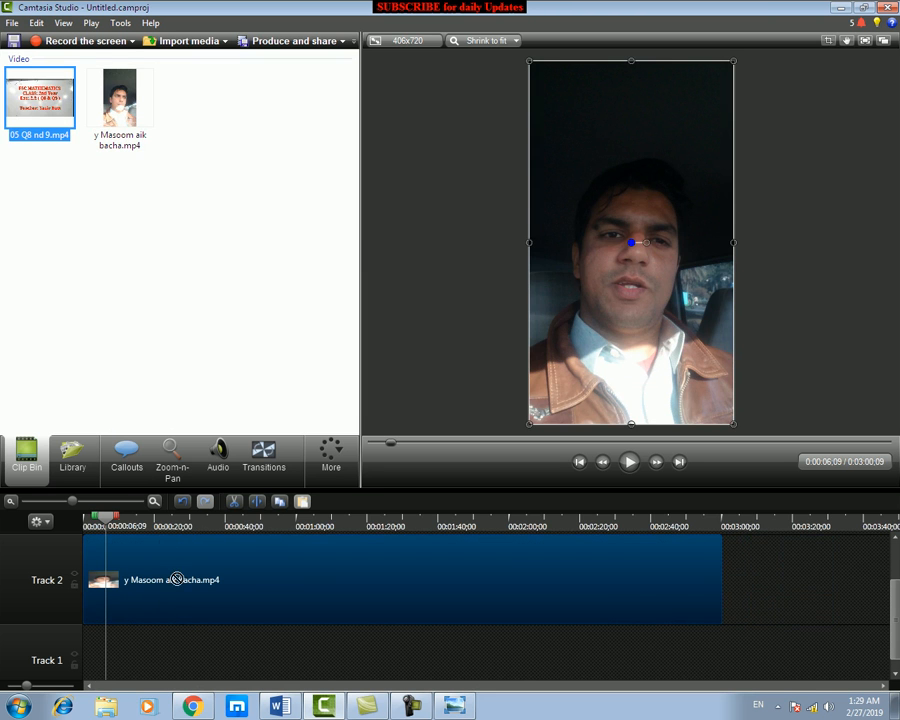
{"action": "left_click_drag", "start_coordinate": [154, 665], "coordinate": [155, 646]}
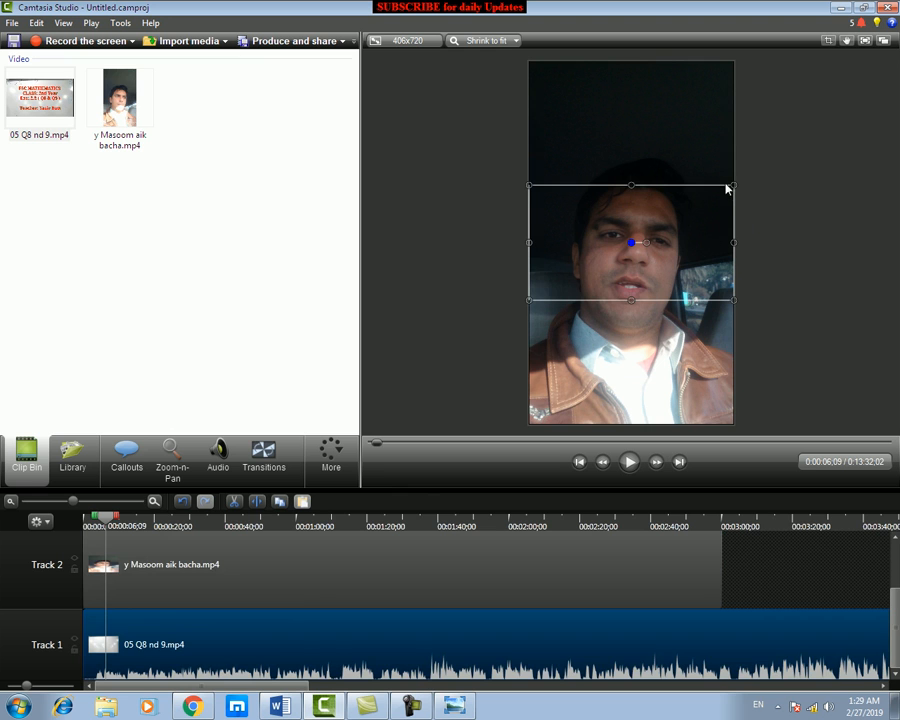
Step: Shrink y Masoom aik bacha.mp4 to fit the canvas's upper-left corner above the whiteboard video, and select the clip on Track 1
{"action": "left_click", "coordinate": [281, 575]}
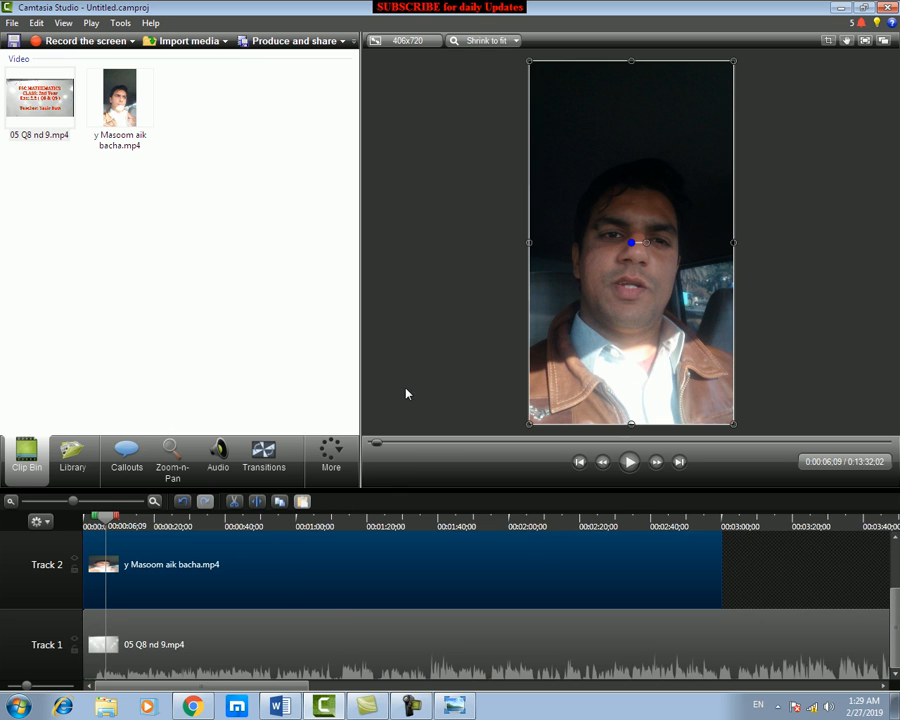
{"action": "left_click_drag", "start_coordinate": [735, 68], "coordinate": [614, 313]}
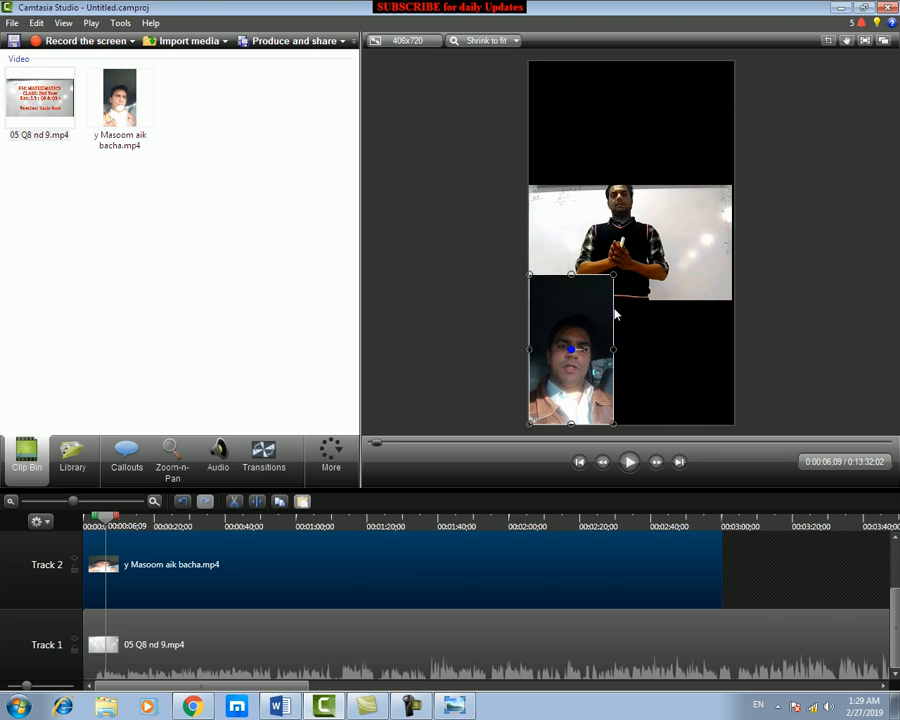
{"action": "left_click_drag", "start_coordinate": [586, 350], "coordinate": [571, 146]}
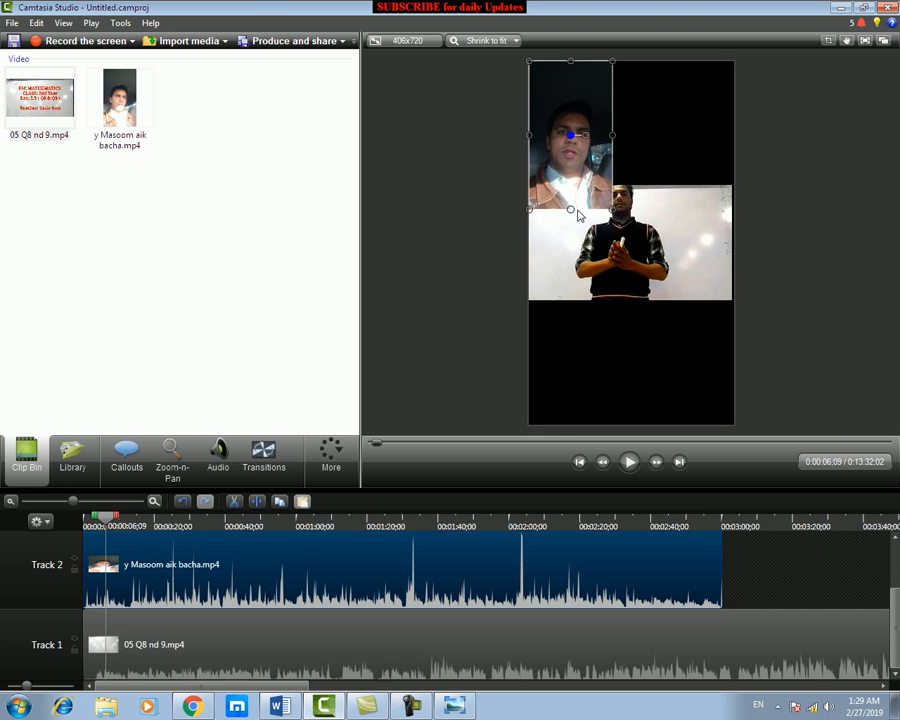
{"action": "left_click_drag", "start_coordinate": [569, 210], "coordinate": [570, 184]}
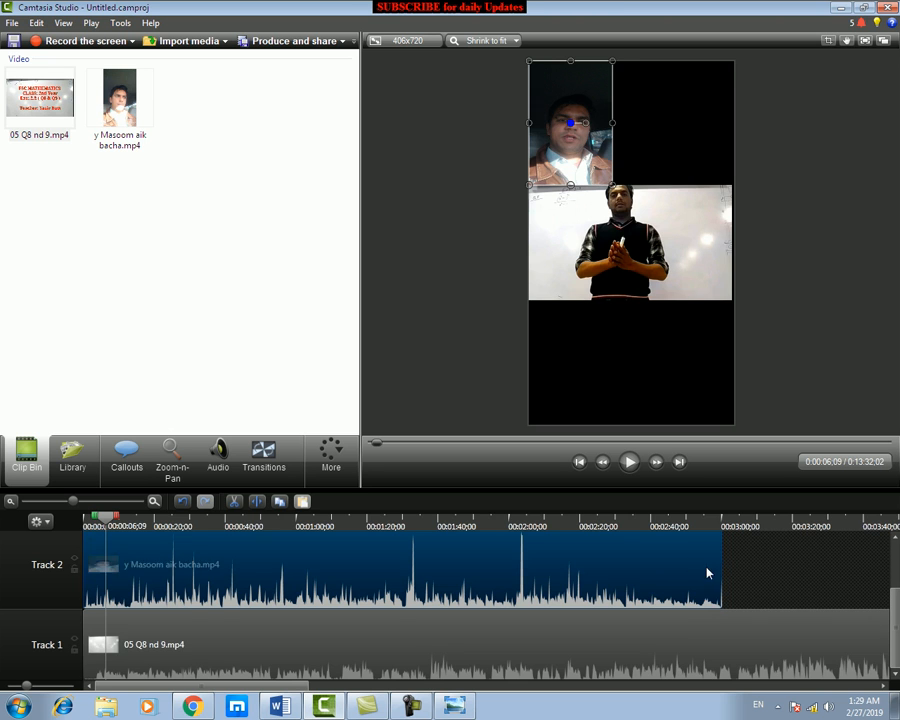
{"action": "left_click", "coordinate": [143, 657]}
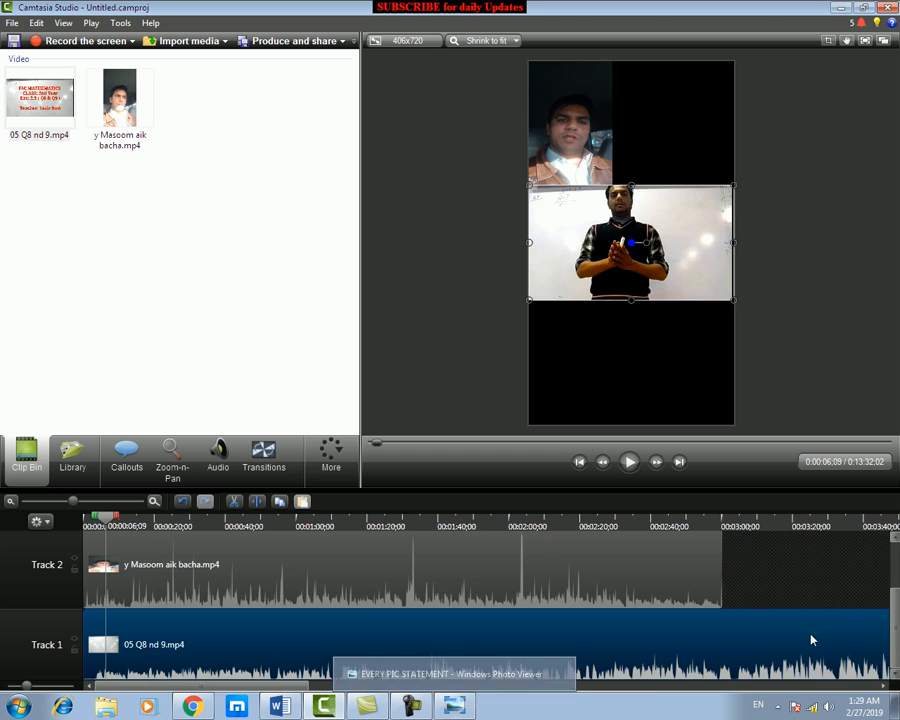
Step: Move y Masoom aik bacha.mp4 along Track 2 to start at about 0:31, and preview playback from 0:00:13;19
{"action": "mouse_move", "coordinate": [283, 687]}
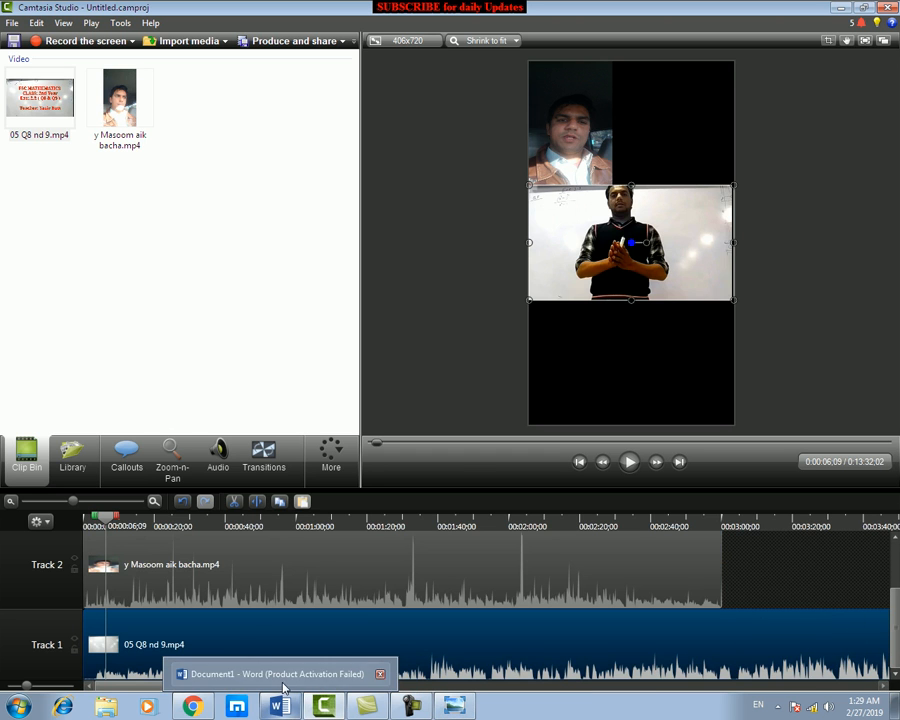
{"action": "left_click", "coordinate": [320, 605]}
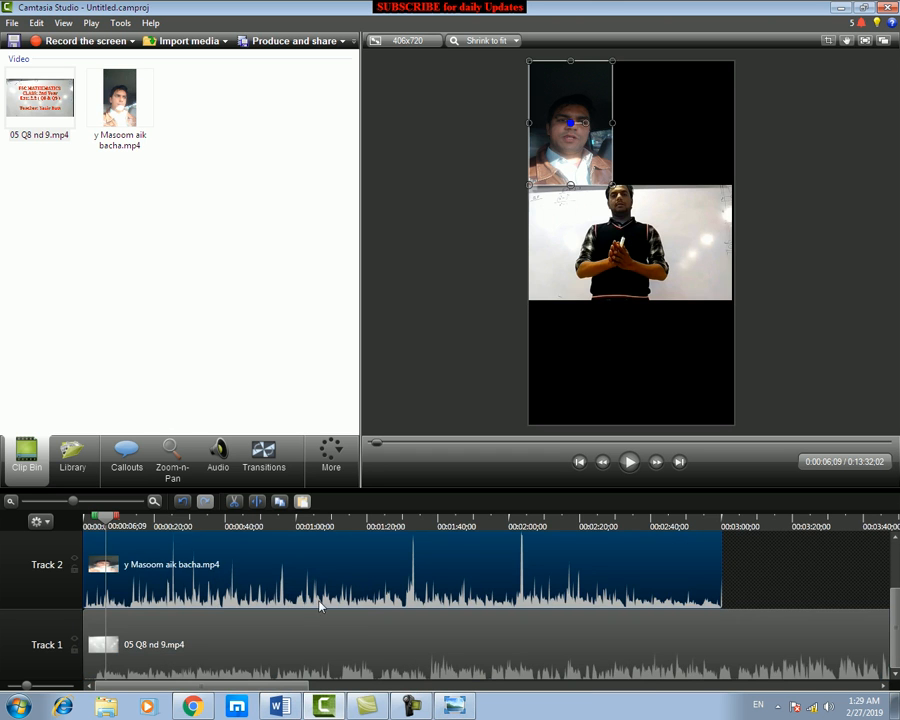
{"action": "left_click_drag", "start_coordinate": [227, 573], "coordinate": [340, 576]}
{"action": "mouse_move", "coordinate": [115, 527]}
{"action": "left_mouse_down"}
{"action": "mouse_move", "coordinate": [155, 527]}
{"action": "mouse_move", "coordinate": [132, 527]}
{"action": "left_mouse_up"}
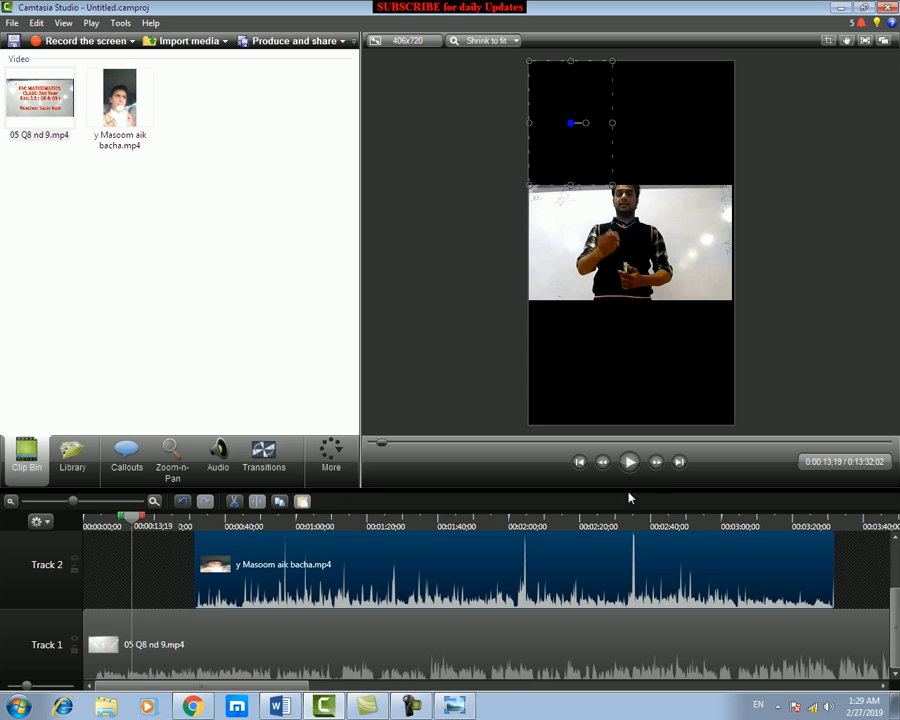
{"action": "left_click", "coordinate": [631, 463]}
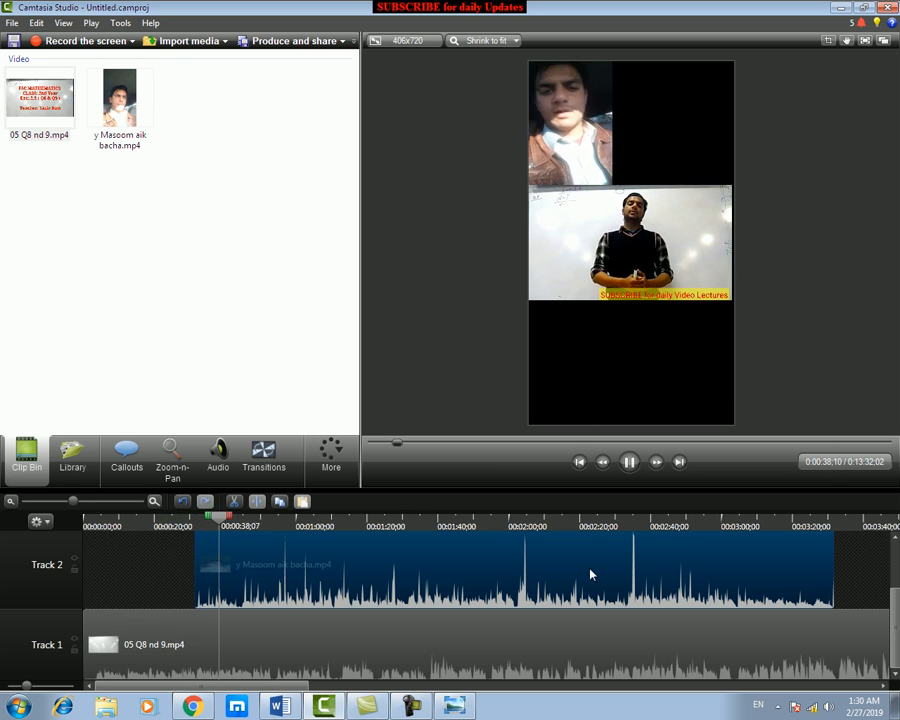
{"action": "left_click", "coordinate": [628, 468]}
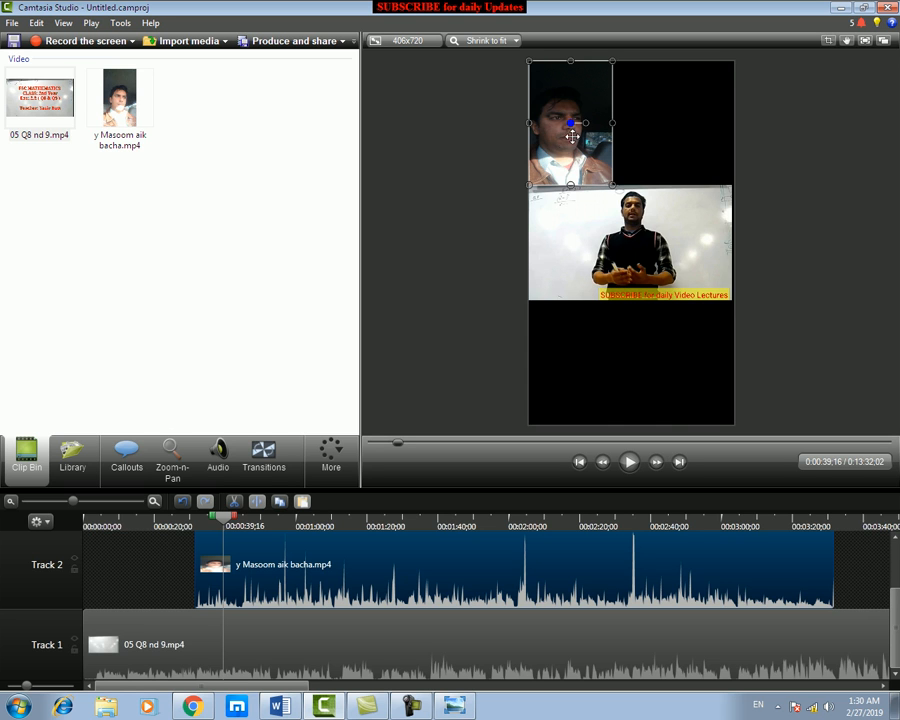
Step: Open audio editing for y Masoom aik bacha.mp4, lower its volume to silence, and play the timeline to check it
{"action": "right_click", "coordinate": [482, 565]}
{"action": "left_click", "coordinate": [528, 446]}
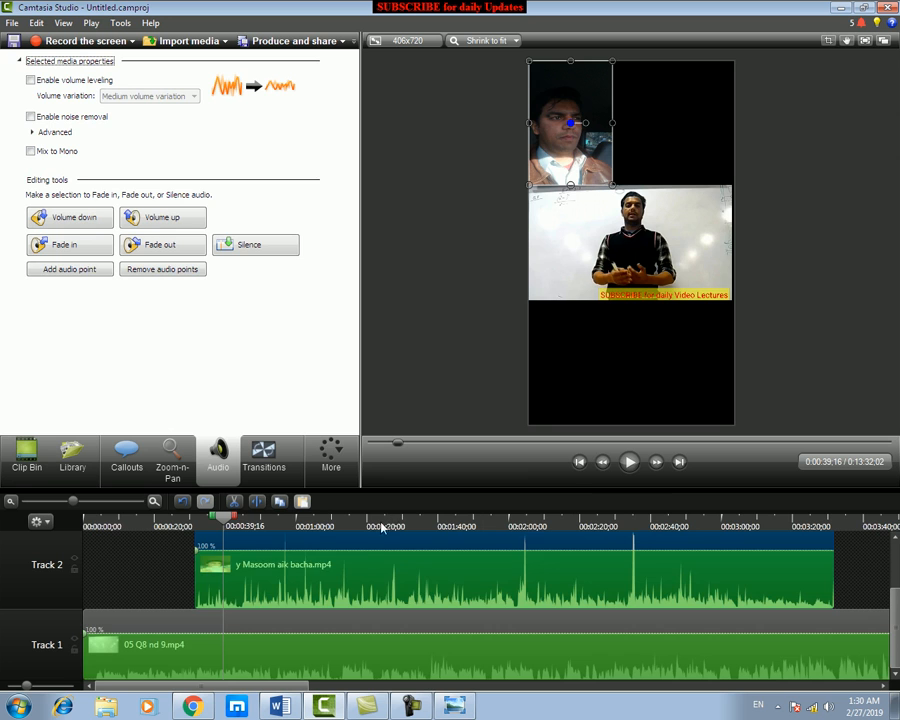
{"action": "left_click_drag", "start_coordinate": [366, 556], "coordinate": [368, 621]}
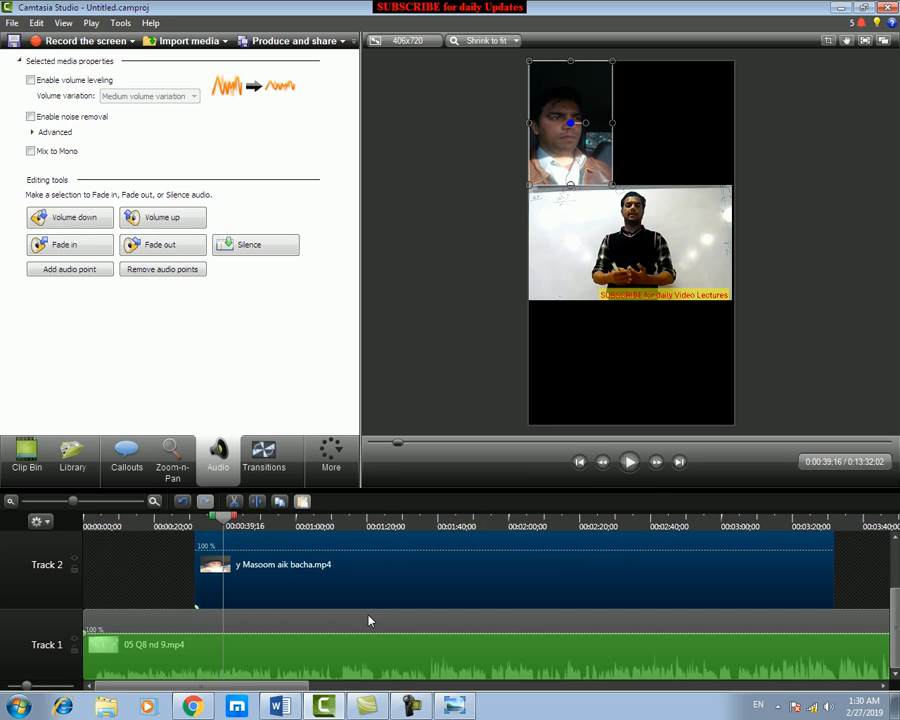
{"action": "left_click", "coordinate": [632, 468]}
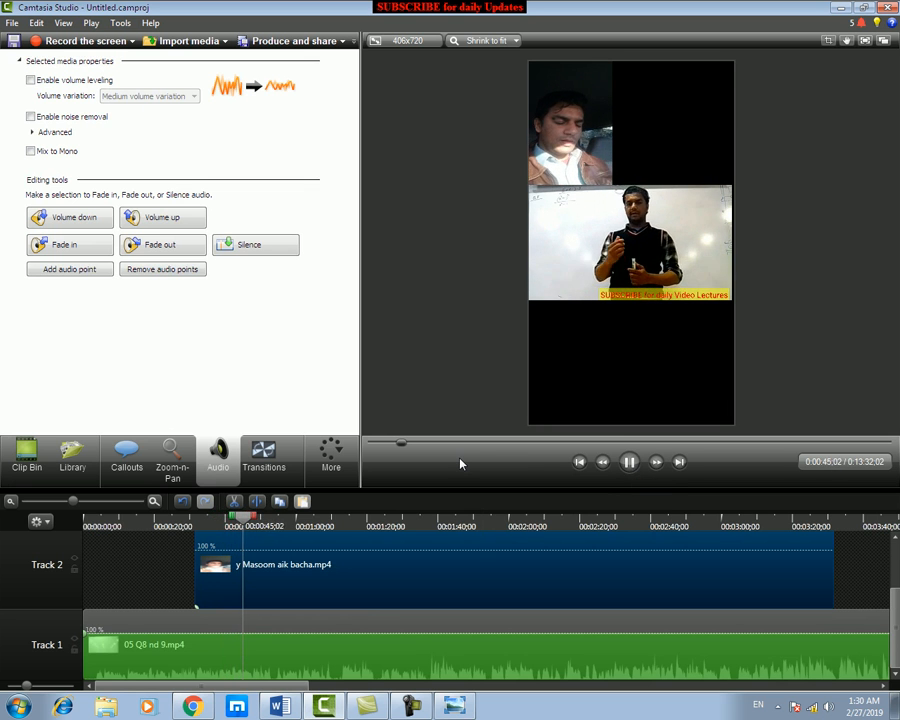
{"action": "left_click", "coordinate": [457, 578]}
{"action": "right_click", "coordinate": [453, 576]}
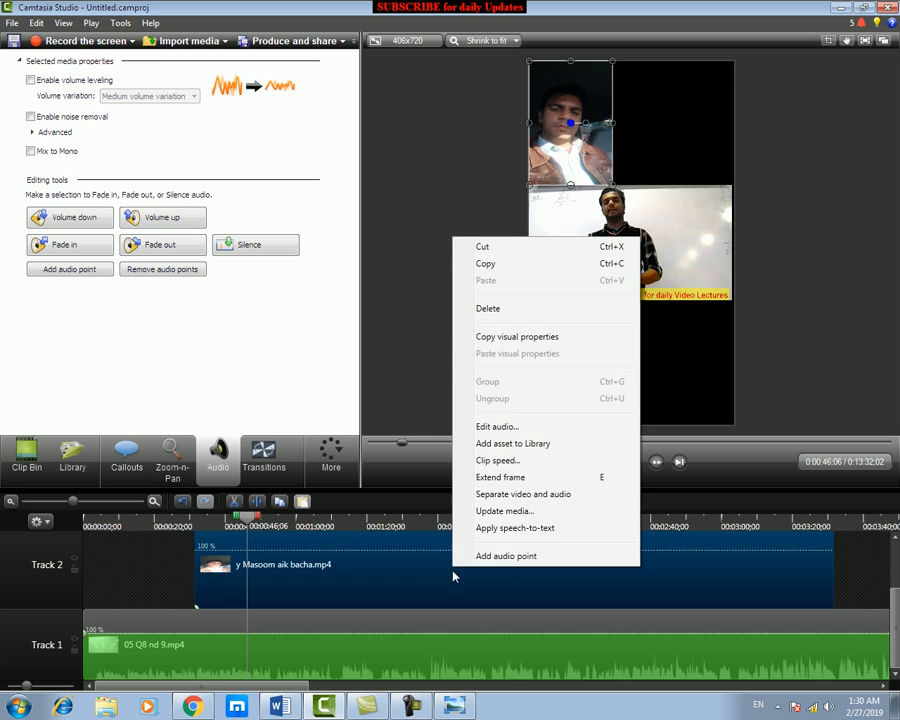
{"action": "left_click", "coordinate": [482, 442]}
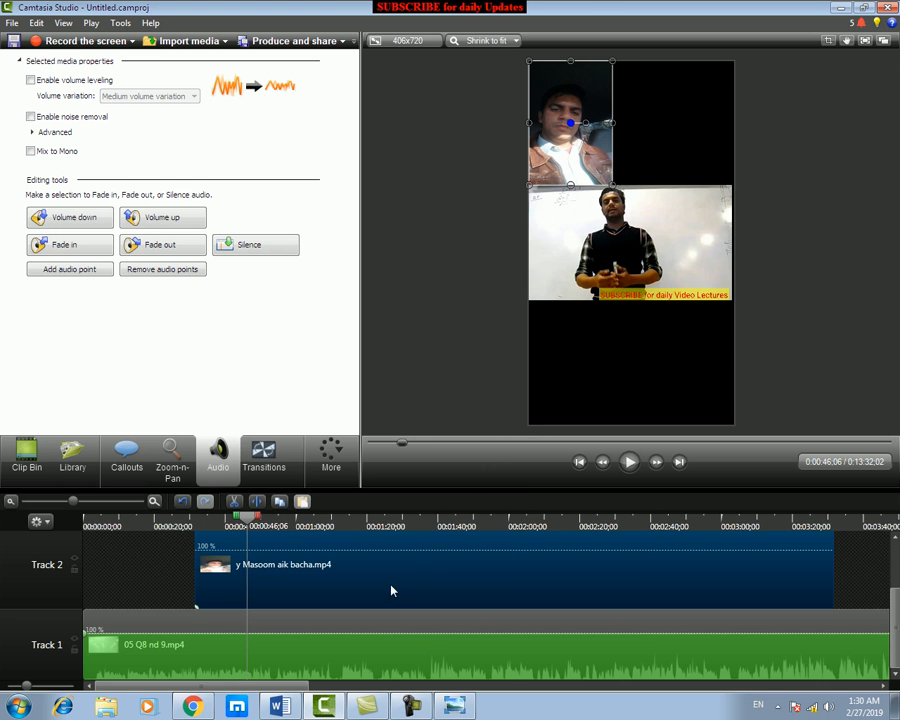
{"action": "left_click", "coordinate": [137, 569]}
{"action": "right_click", "coordinate": [341, 577]}
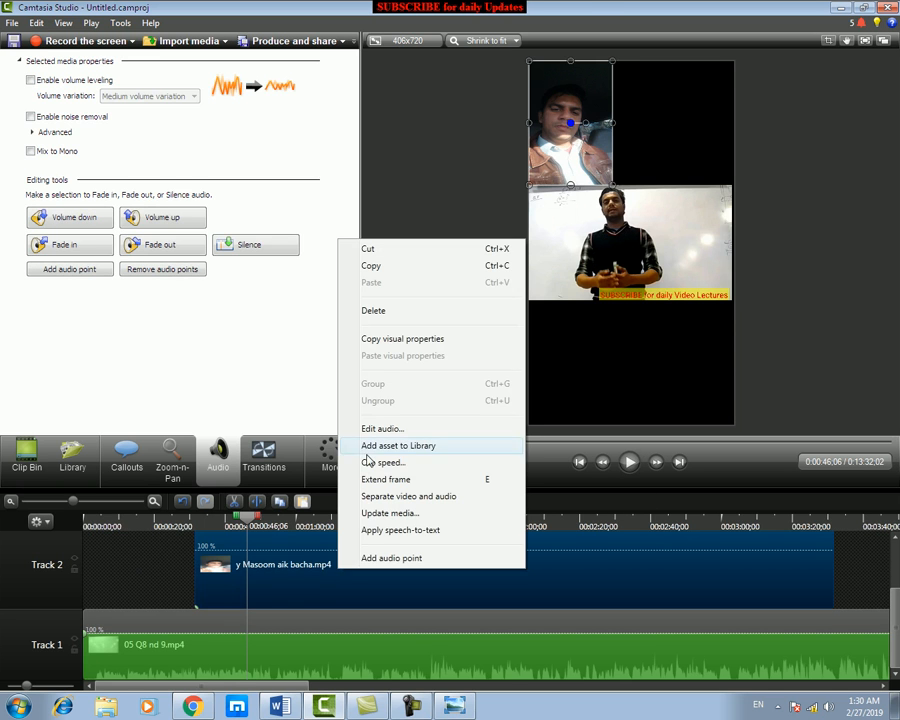
{"action": "left_click", "coordinate": [368, 428]}
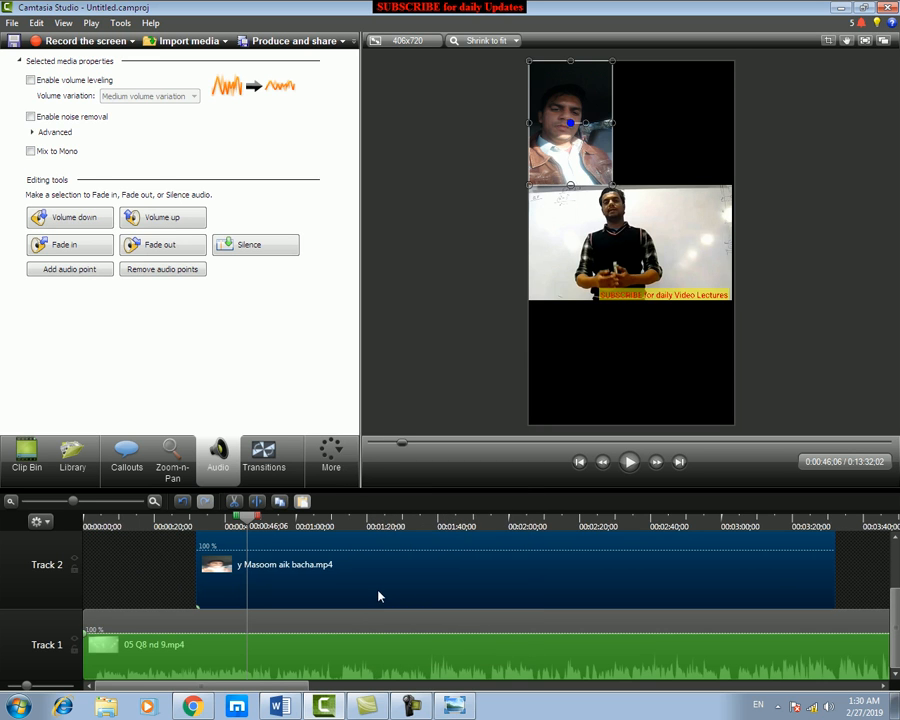
Step: Move y Masoom aik bacha.mp4 back to the timeline start on Track 2
{"action": "left_click_drag", "start_coordinate": [210, 596], "coordinate": [158, 596]}
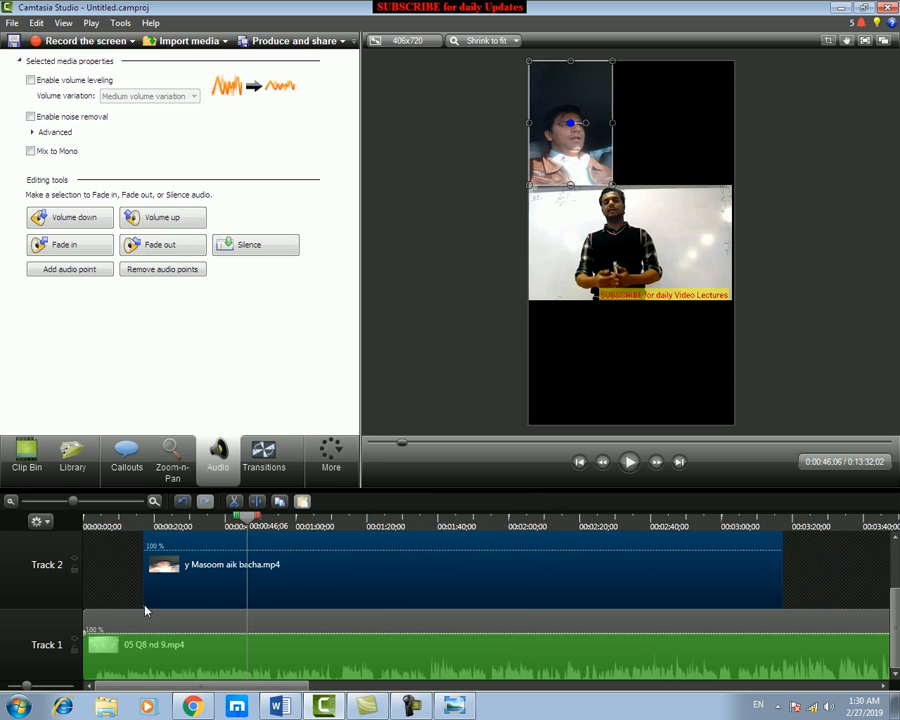
{"action": "right_click", "coordinate": [216, 584]}
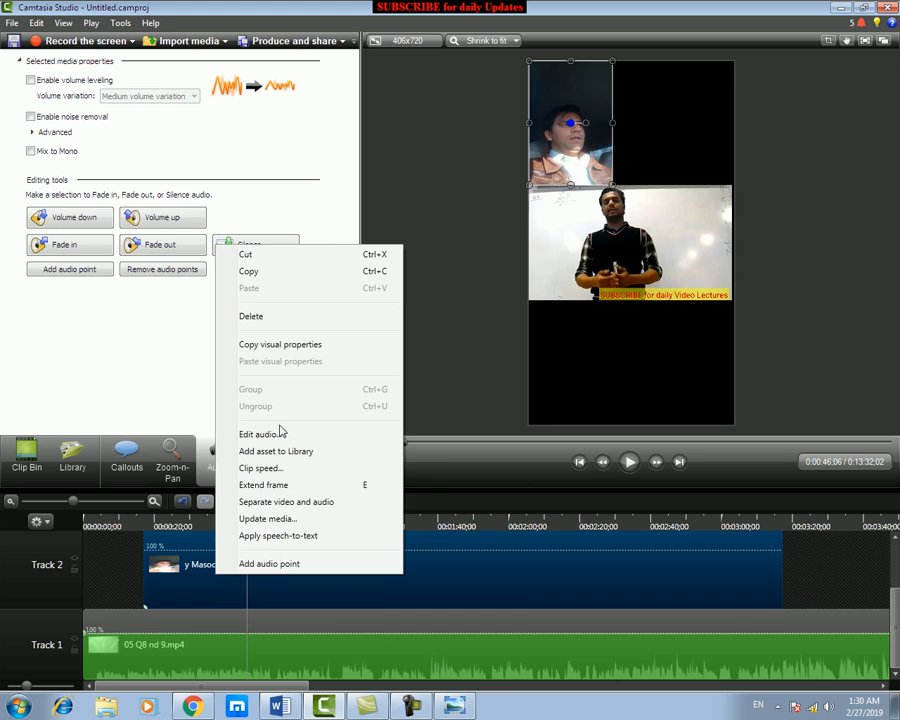
{"action": "left_click", "coordinate": [102, 563]}
{"action": "left_click", "coordinate": [102, 563]}
{"action": "left_click_drag", "start_coordinate": [302, 566], "coordinate": [241, 566]}
Step: Delete y Masoom aik bacha.mp4 from the timeline and move 05 Q8 nd 9.mp4 up to Track 2 at the timeline start
{"action": "left_click", "coordinate": [727, 558]}
{"action": "left_click", "coordinate": [557, 172]}
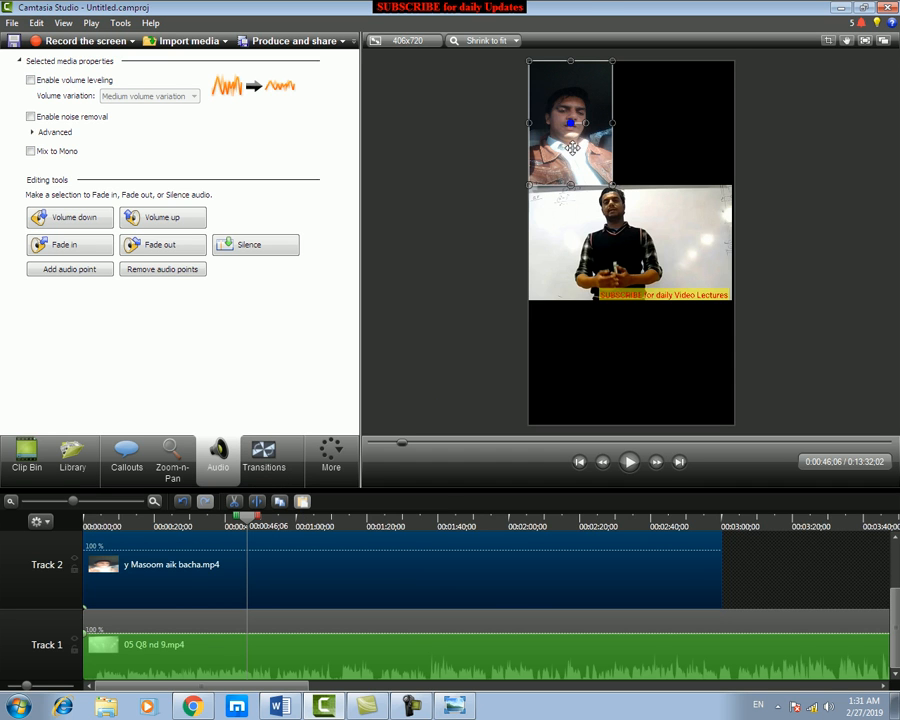
{"action": "key", "text": "Delete"}
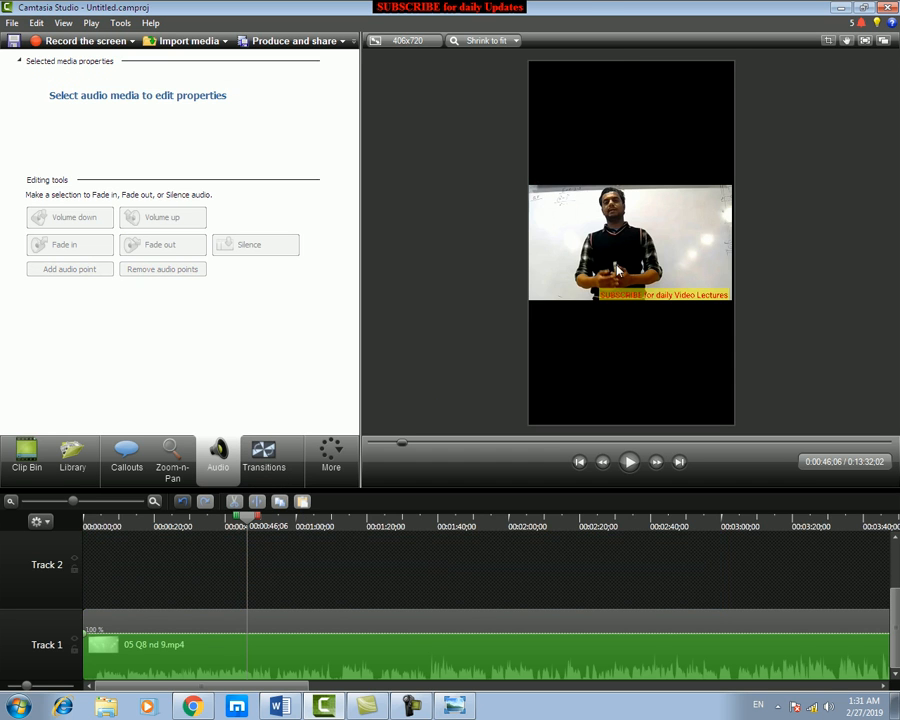
{"action": "left_click_drag", "start_coordinate": [178, 662], "coordinate": [179, 567]}
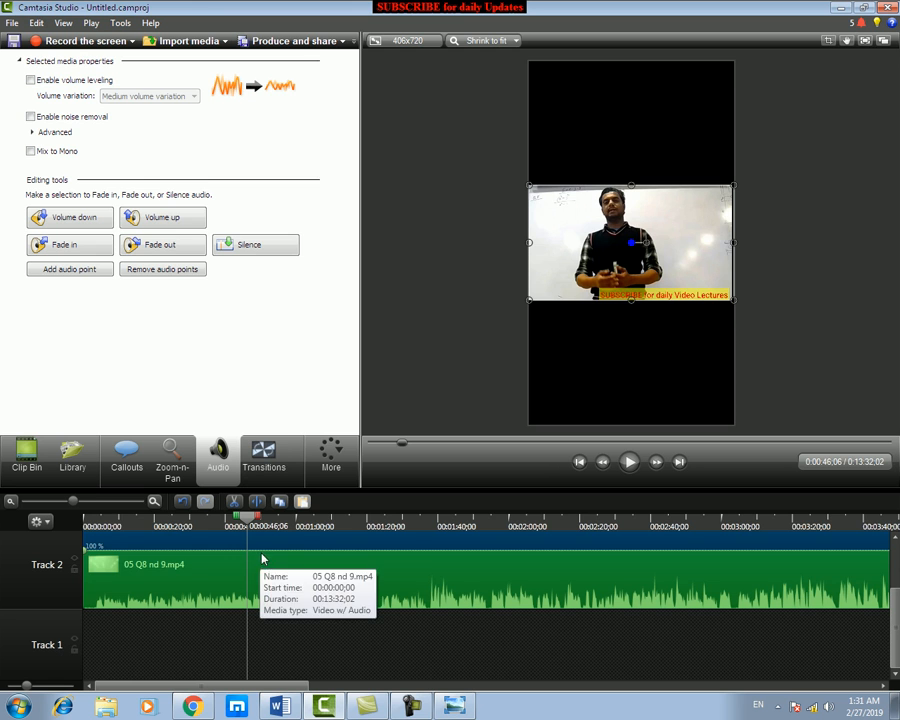
Step: Set the playhead to 0:00:41;19, start a media import from the Clip Bin, and browse to the pic folder on THF (E:)
{"action": "left_click", "coordinate": [30, 462]}
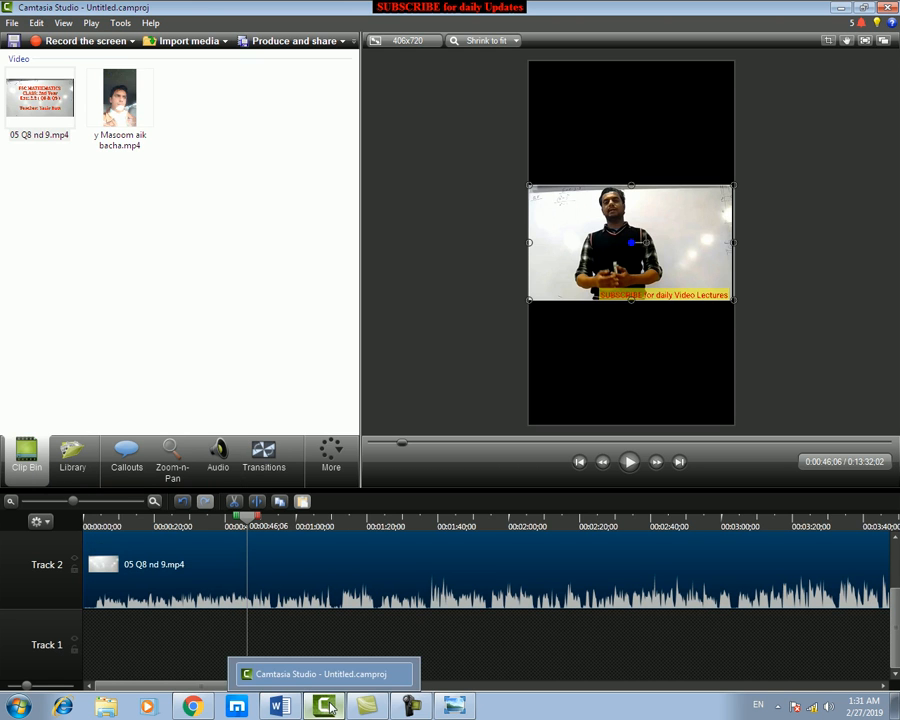
{"action": "left_click_drag", "start_coordinate": [258, 527], "coordinate": [231, 525]}
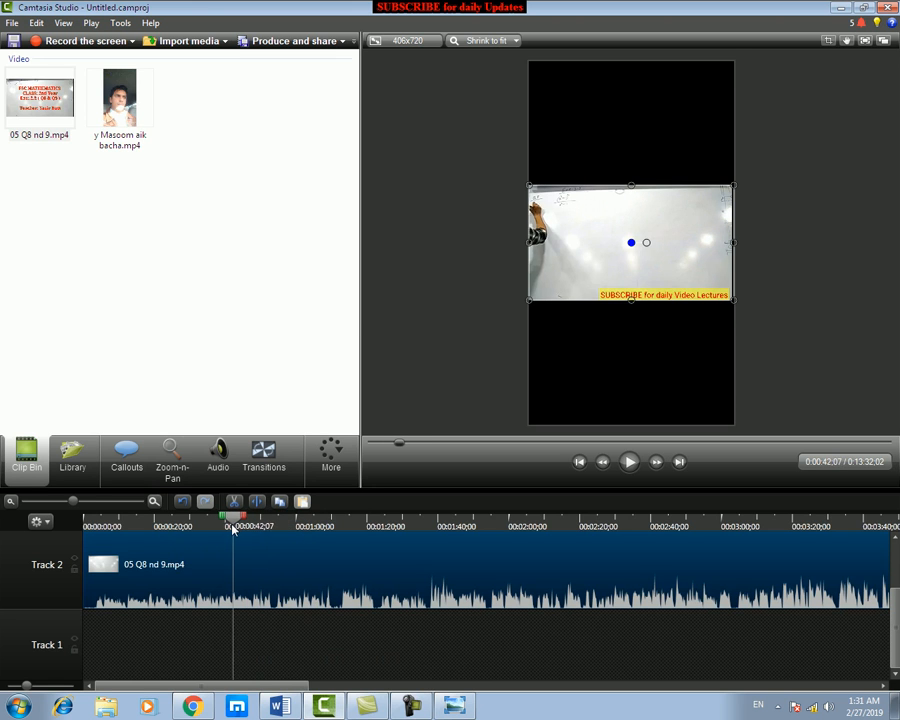
{"action": "right_click", "coordinate": [208, 204]}
{"action": "left_click", "coordinate": [242, 206]}
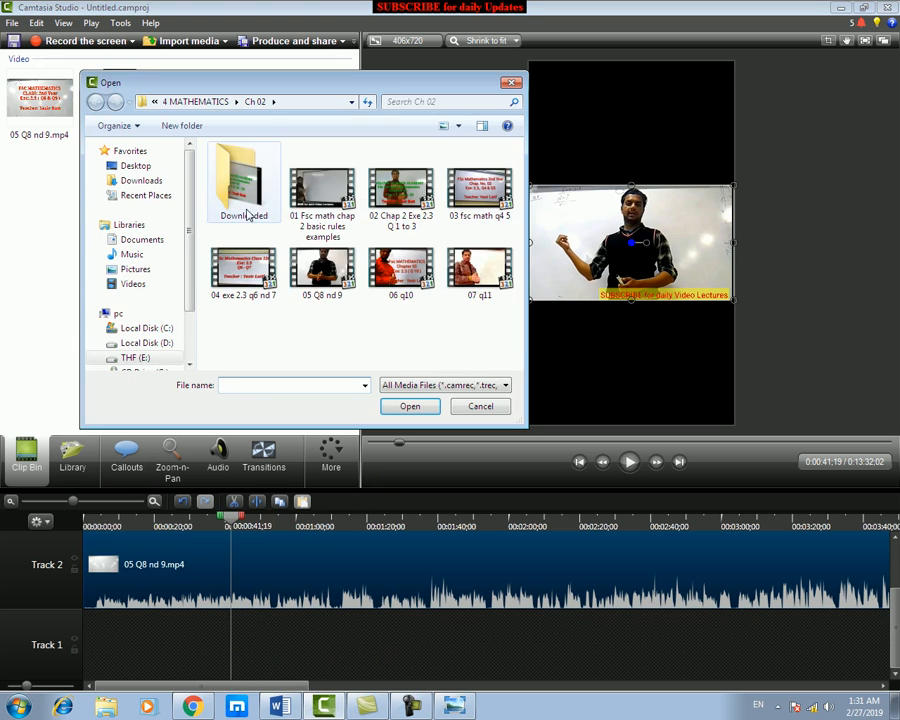
{"action": "left_click", "coordinate": [138, 359]}
{"action": "scroll", "coordinate": [258, 285], "scroll_direction": "down", "scroll_amount": 4}
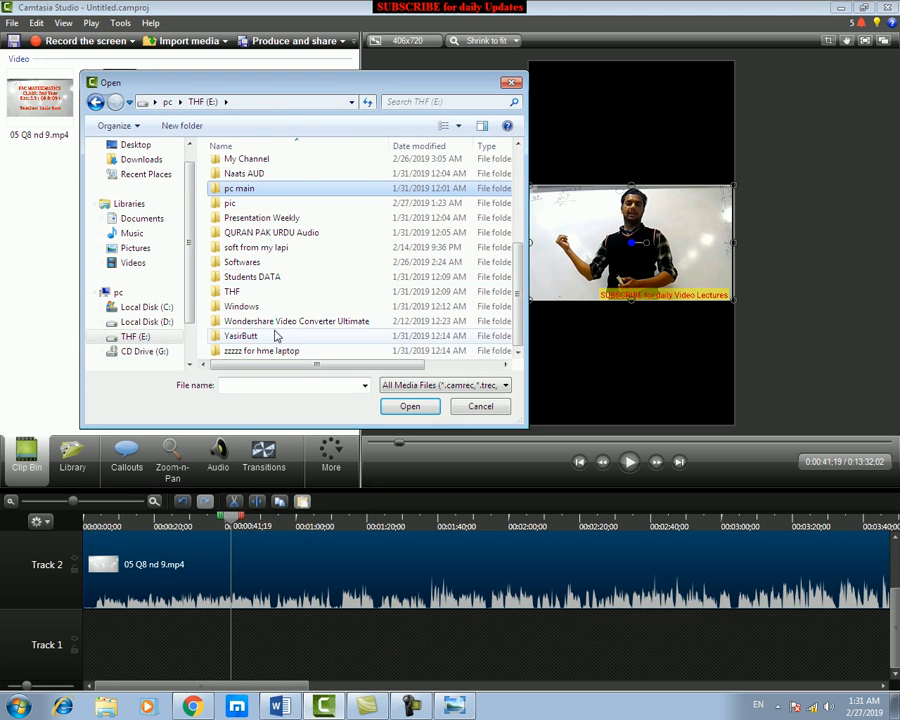
{"action": "double_click", "coordinate": [232, 187]}
Step: Import the image IMG-20171210-WA0020 from the pic folder into the Clip Bin
{"action": "left_click", "coordinate": [383, 272]}
{"action": "scroll", "coordinate": [375, 320], "scroll_direction": "down", "scroll_amount": 3}
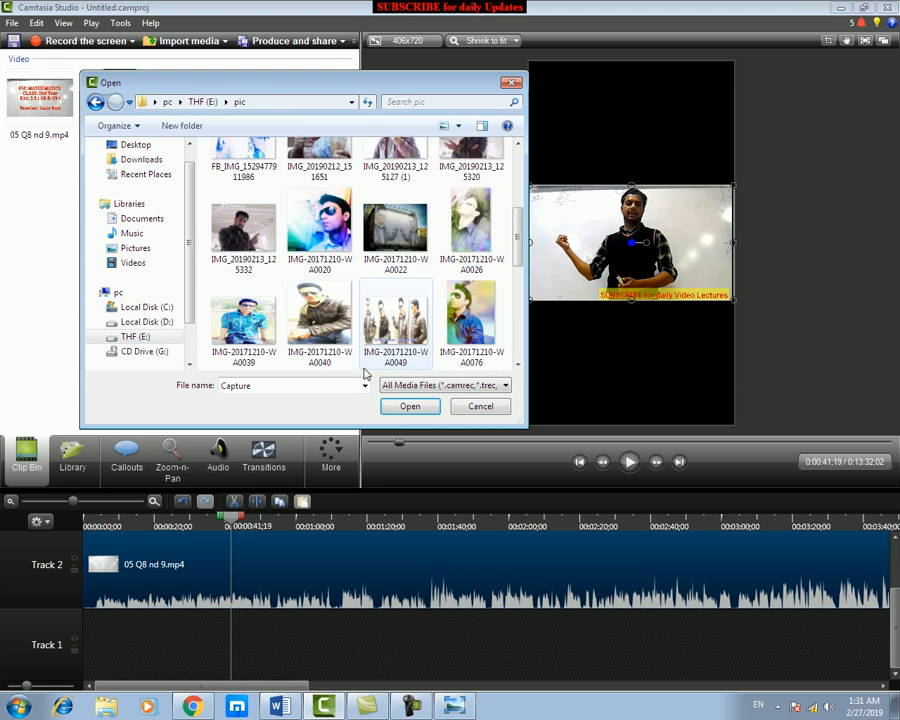
{"action": "scroll", "coordinate": [290, 330], "scroll_direction": "up", "scroll_amount": 2}
{"action": "left_click", "coordinate": [245, 257]}
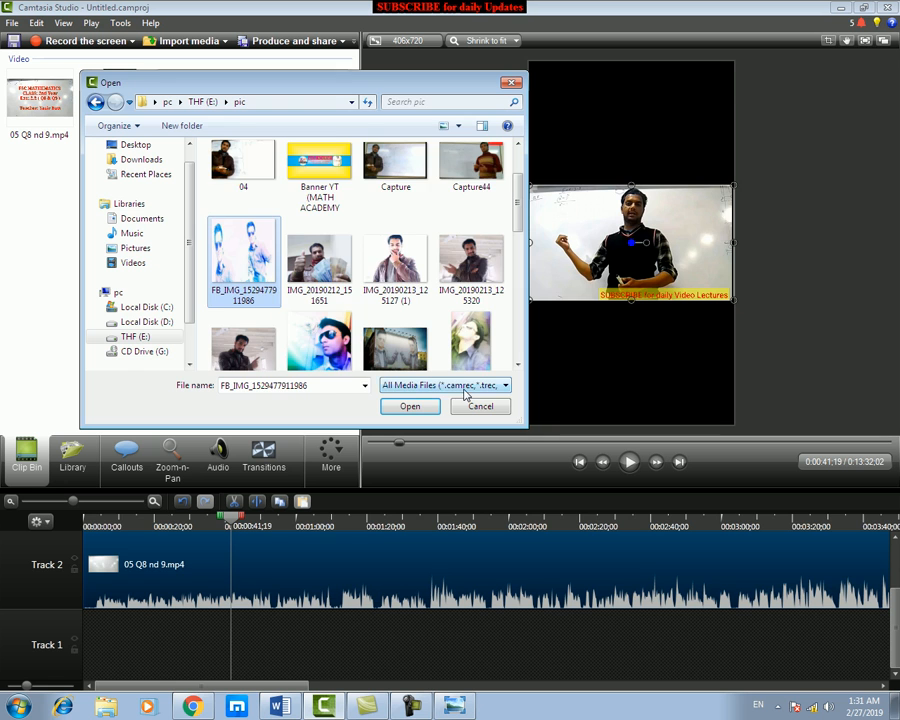
{"action": "scroll", "coordinate": [320, 250], "scroll_direction": "down", "scroll_amount": 2}
{"action": "left_click", "coordinate": [328, 233]}
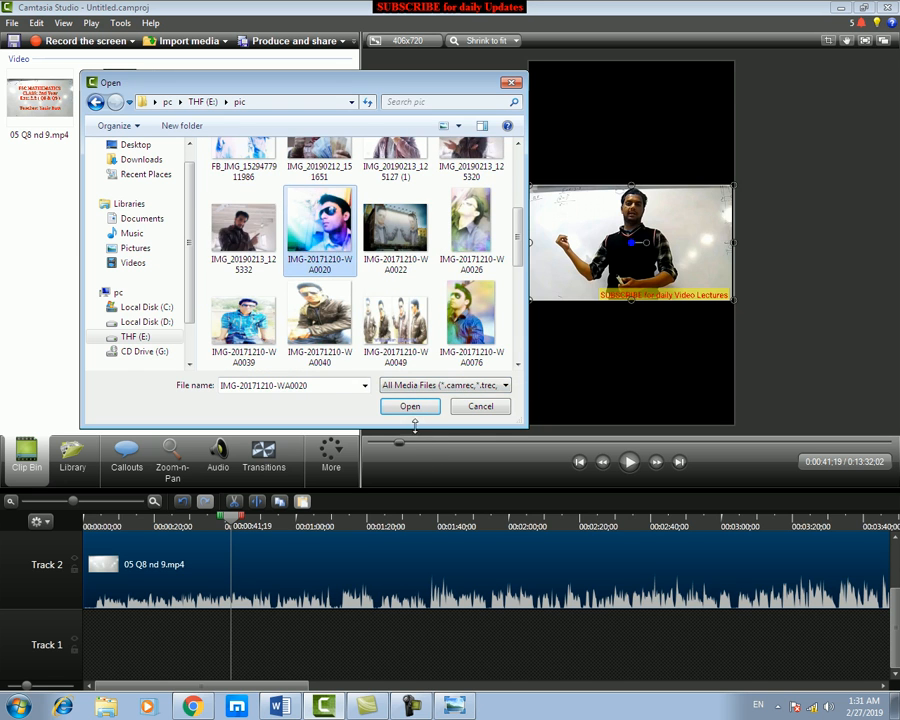
{"action": "left_click", "coordinate": [410, 407]}
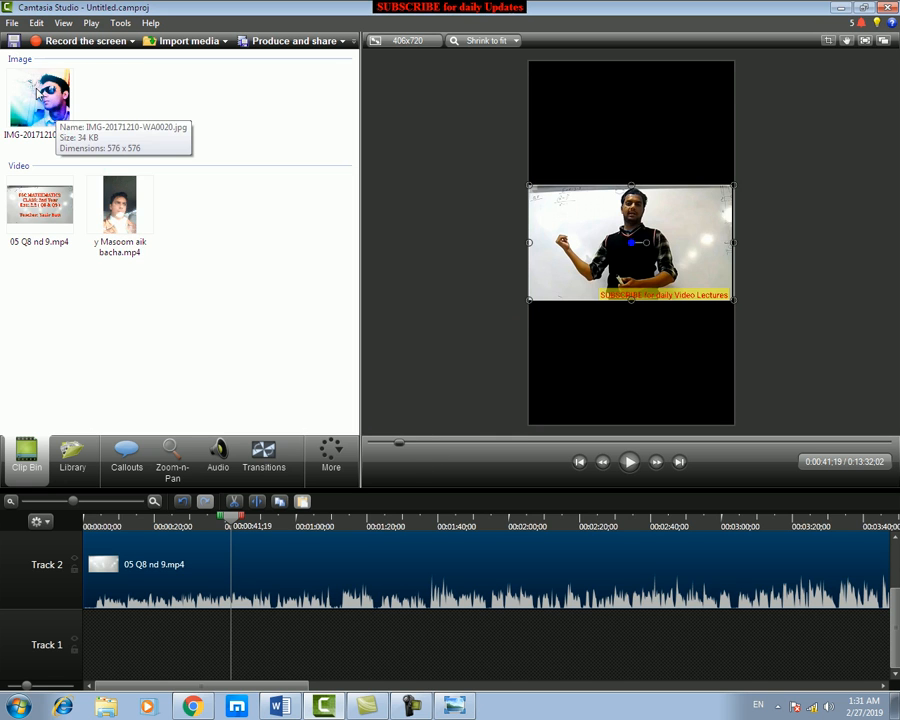
Step: Place IMG-20171210-WA0020.jpg on Track 1 at about 0:24, beneath the 05 Q8 nd 9.mp4 clip
{"action": "left_click_drag", "start_coordinate": [37, 92], "coordinate": [89, 249]}
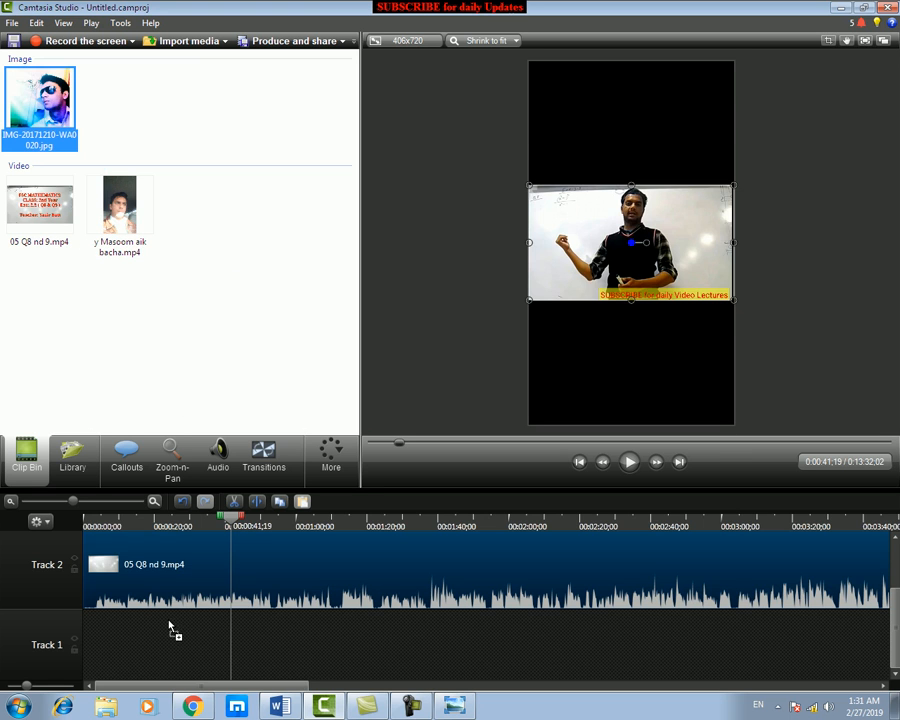
{"action": "left_click_drag", "start_coordinate": [172, 637], "coordinate": [174, 640]}
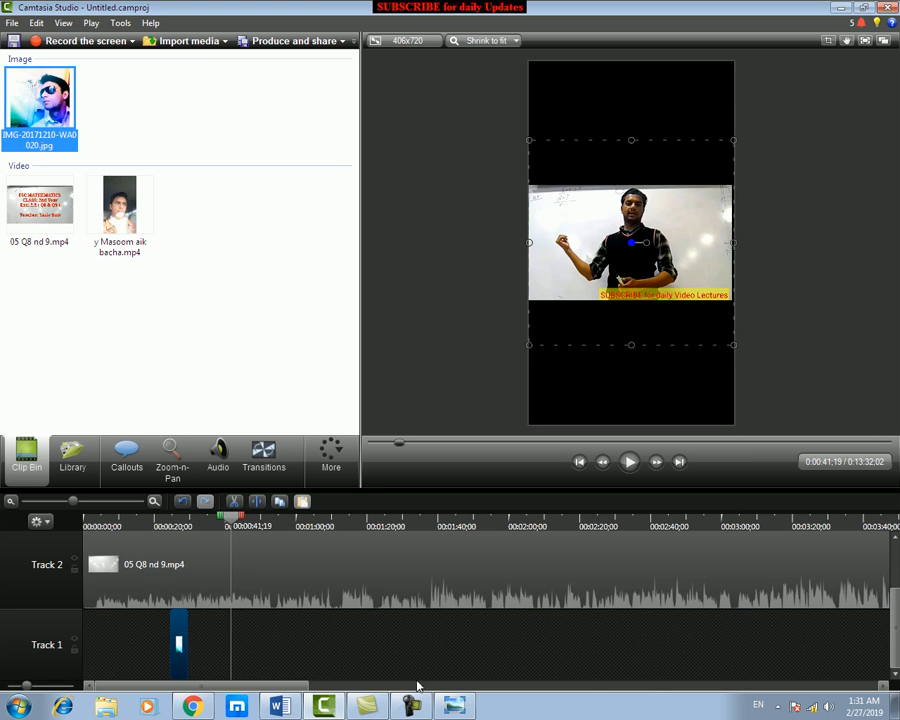
{"action": "mouse_move", "coordinate": [420, 709]}
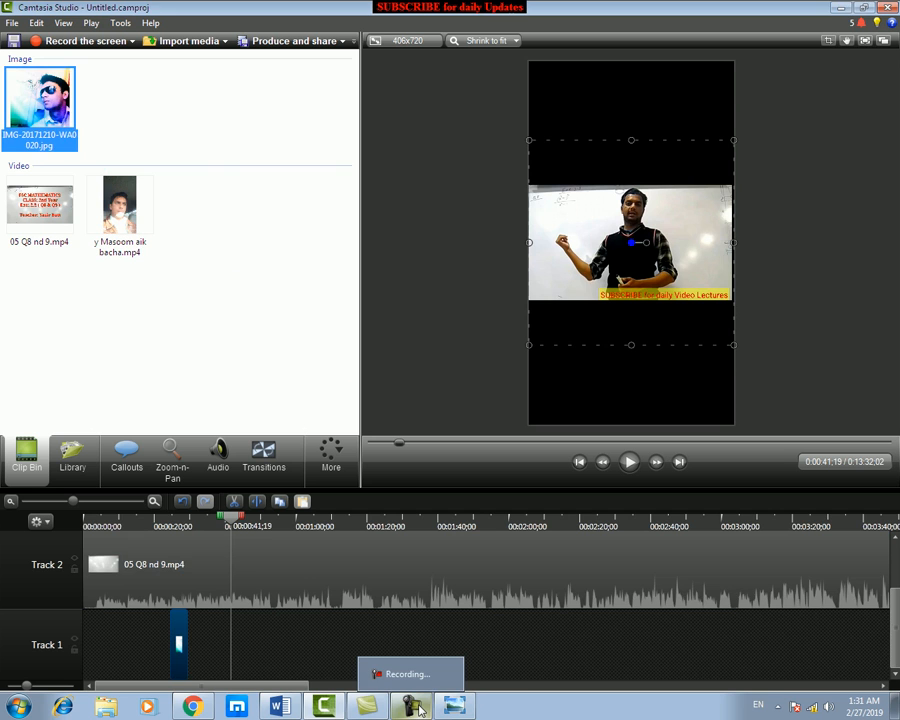
{"action": "left_click", "coordinate": [419, 708]}
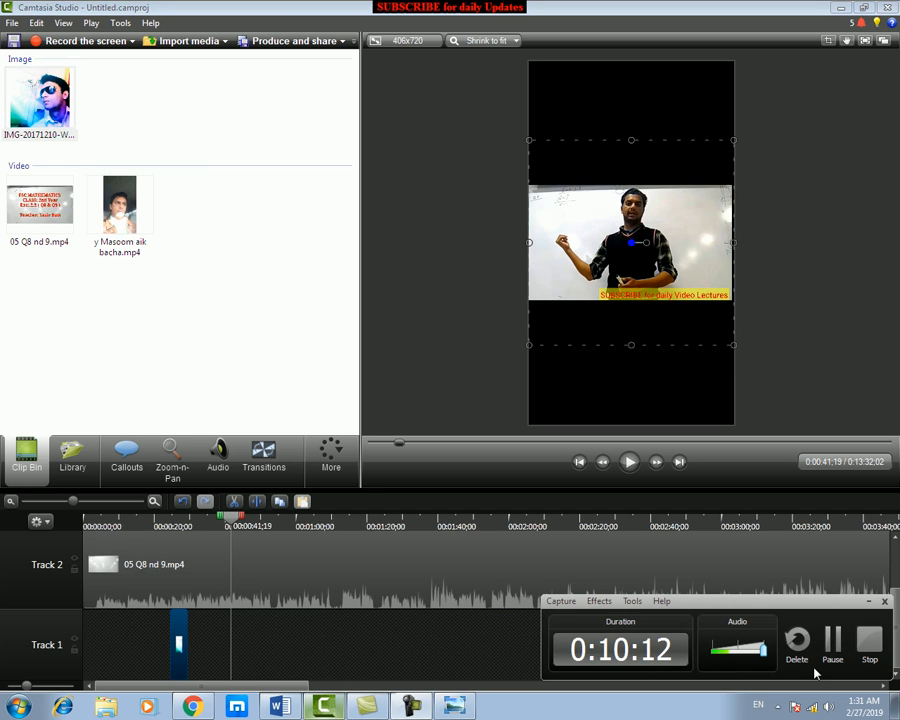
{"action": "left_click", "coordinate": [868, 602]}
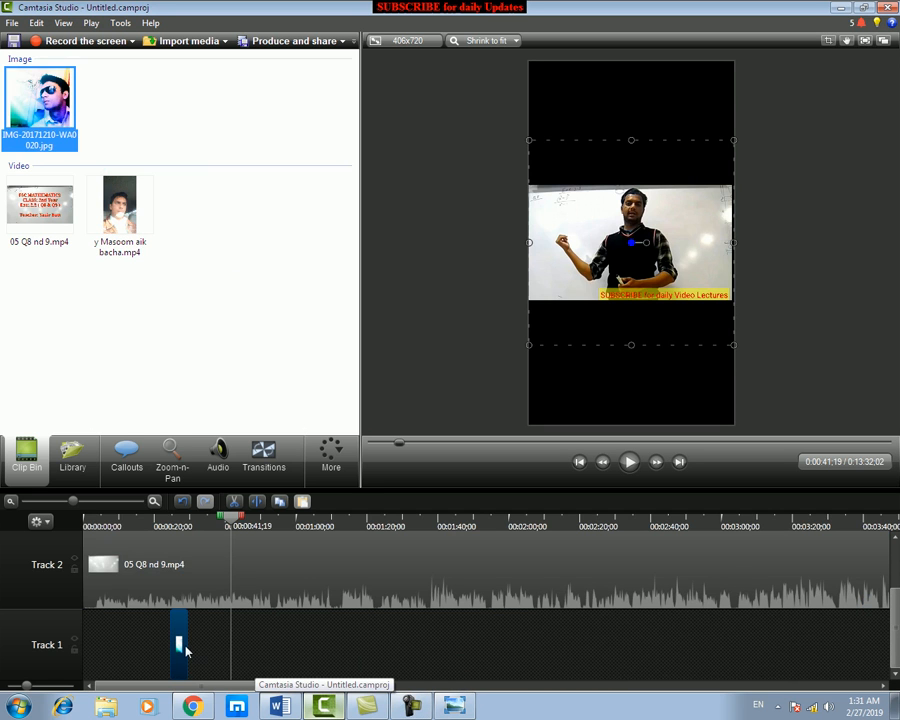
Step: Extend the image on Track 1 to span from about 0:10 to the playhead at 0:00:41;19
{"action": "left_click", "coordinate": [184, 650]}
{"action": "left_click_drag", "start_coordinate": [182, 648], "coordinate": [230, 645]}
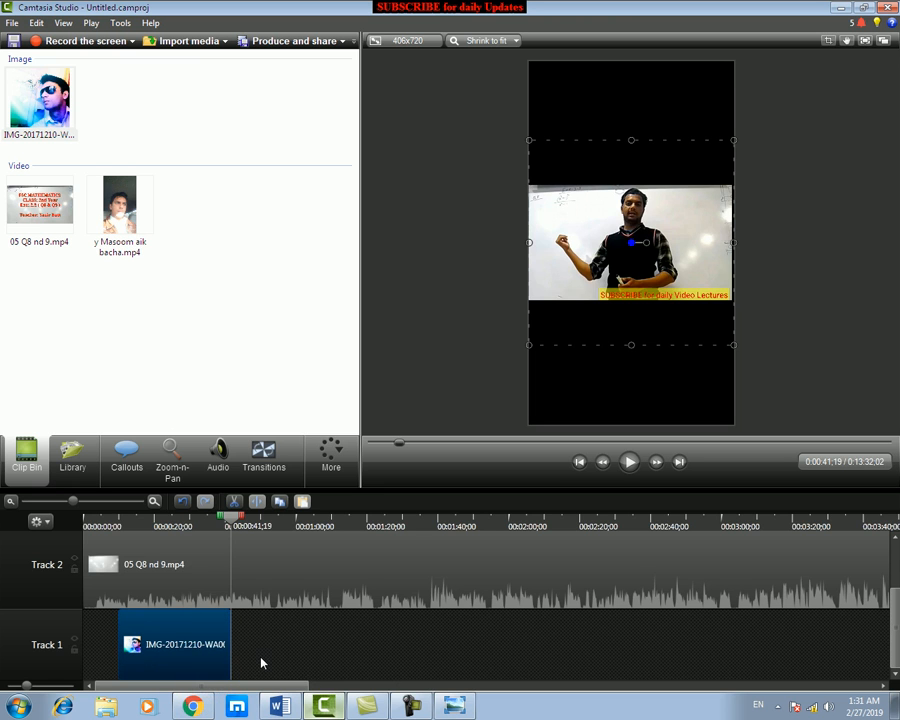
{"action": "left_click", "coordinate": [416, 706]}
{"action": "left_click", "coordinate": [834, 648]}
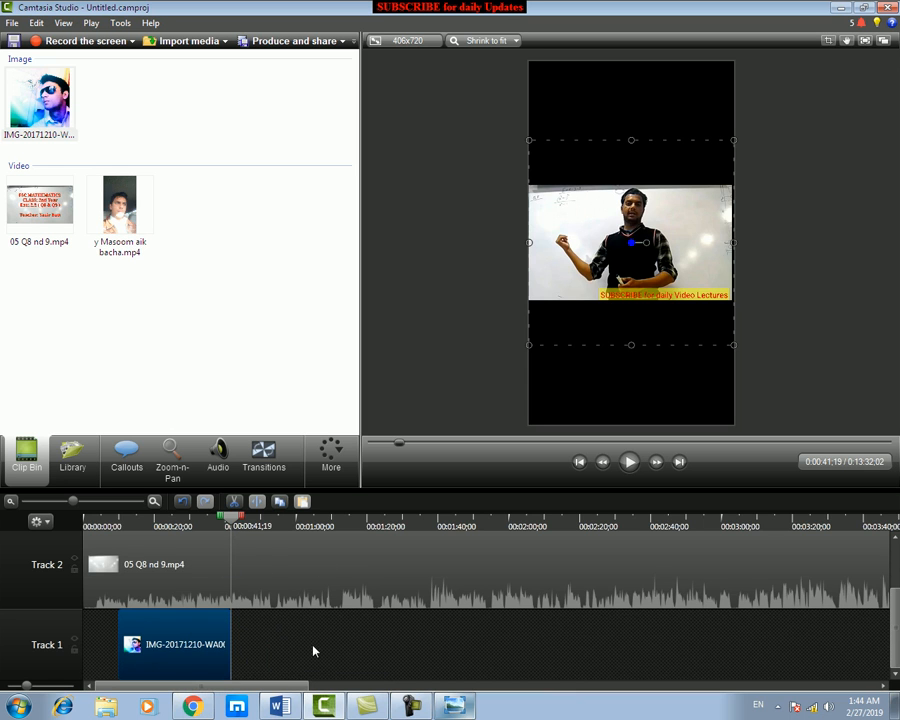
Step: Move the playhead to 0:00:09;28 and insert a new track above Track 2
{"action": "left_click_drag", "start_coordinate": [234, 526], "coordinate": [131, 528]}
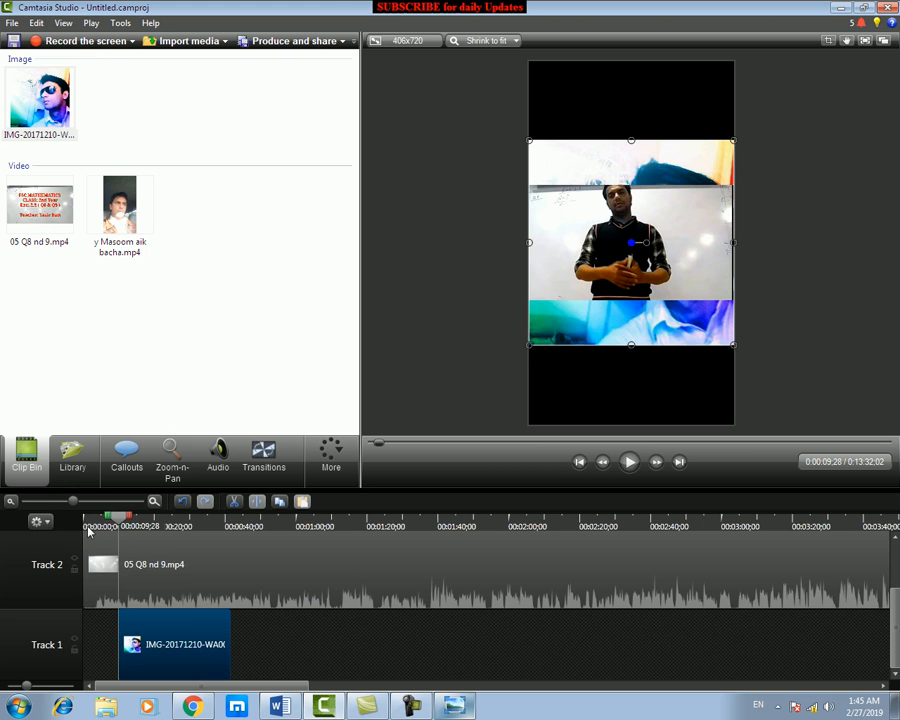
{"action": "right_click", "coordinate": [70, 558]}
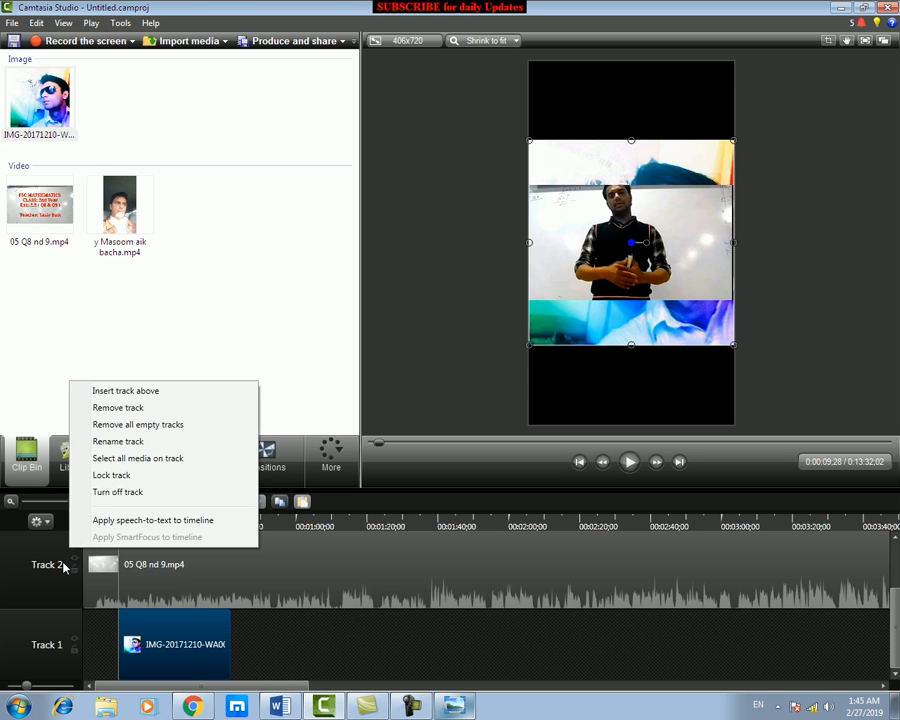
{"action": "right_click", "coordinate": [56, 556]}
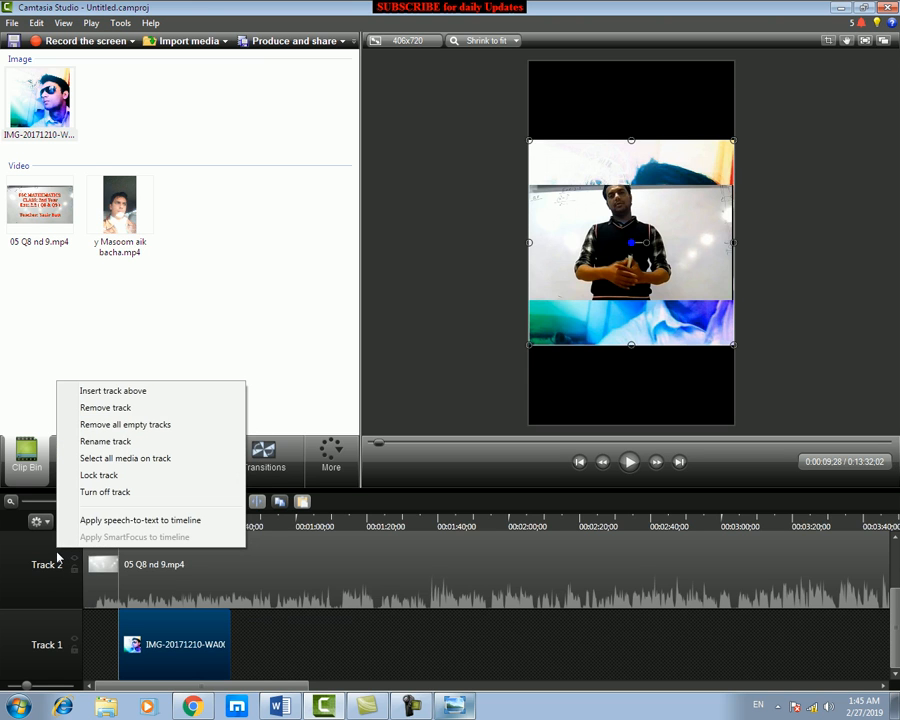
{"action": "left_click", "coordinate": [138, 399]}
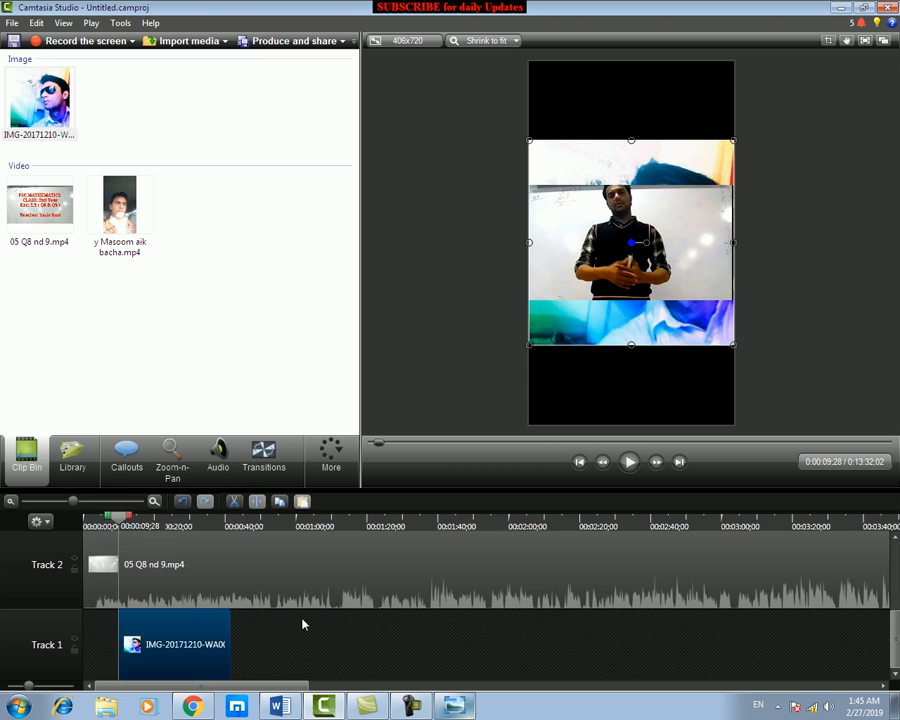
Step: Move the IMG-20171210-WA0020.jpg clip from Track 1 to the start of Track 3, above the 05 Q8 nd 9.mp4 video
{"action": "left_click", "coordinate": [279, 581]}
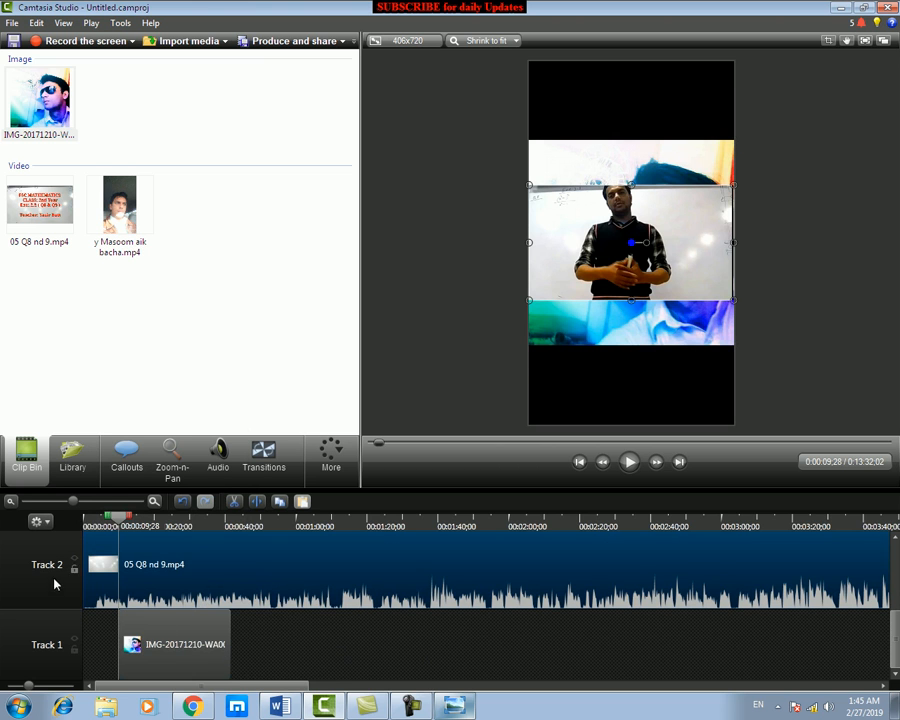
{"action": "left_click_drag", "start_coordinate": [194, 654], "coordinate": [146, 646]}
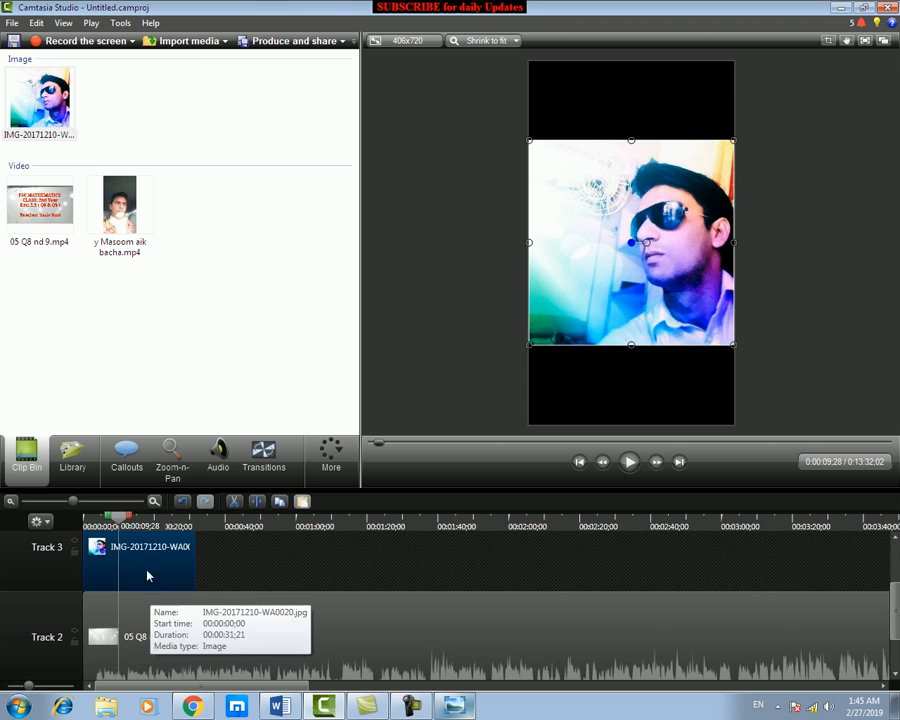
{"action": "scroll", "coordinate": [150, 580], "scroll_direction": "down", "scroll_amount": 2}
{"action": "scroll", "coordinate": [150, 596], "scroll_direction": "up", "scroll_amount": 1}
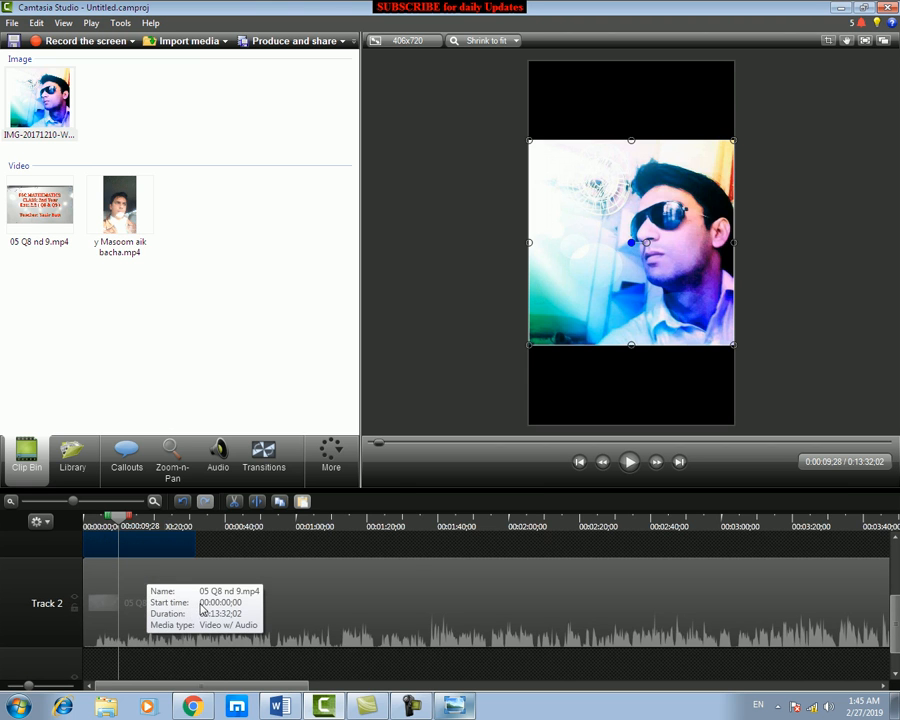
{"action": "scroll", "coordinate": [190, 605], "scroll_direction": "up", "scroll_amount": 2}
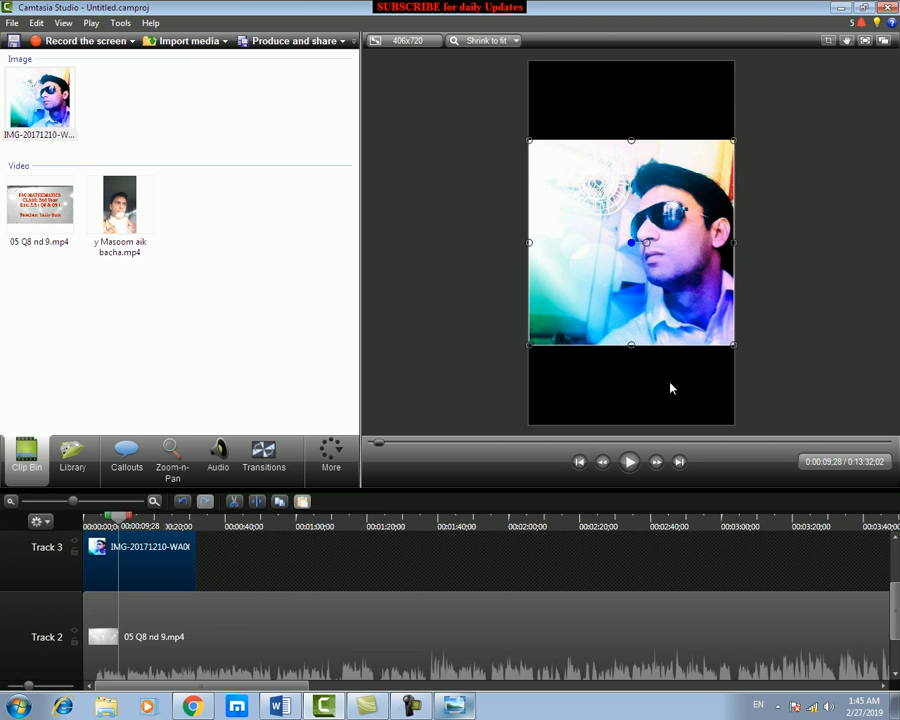
{"action": "left_click", "coordinate": [236, 569]}
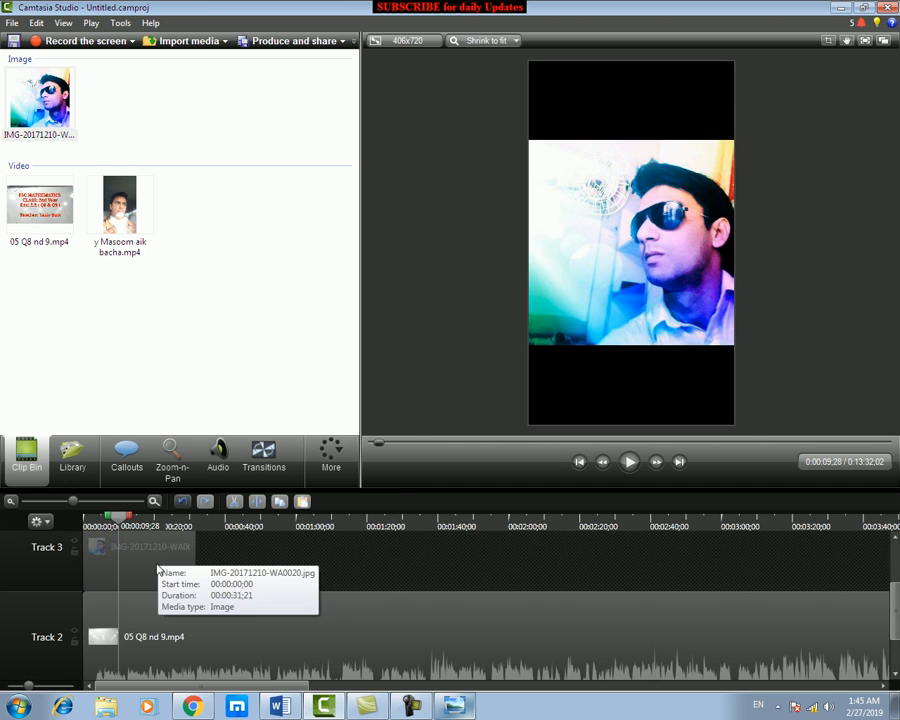
Step: Remove the empty Track 4 from the timeline
{"action": "scroll", "coordinate": [127, 584], "scroll_direction": "up", "scroll_amount": 2}
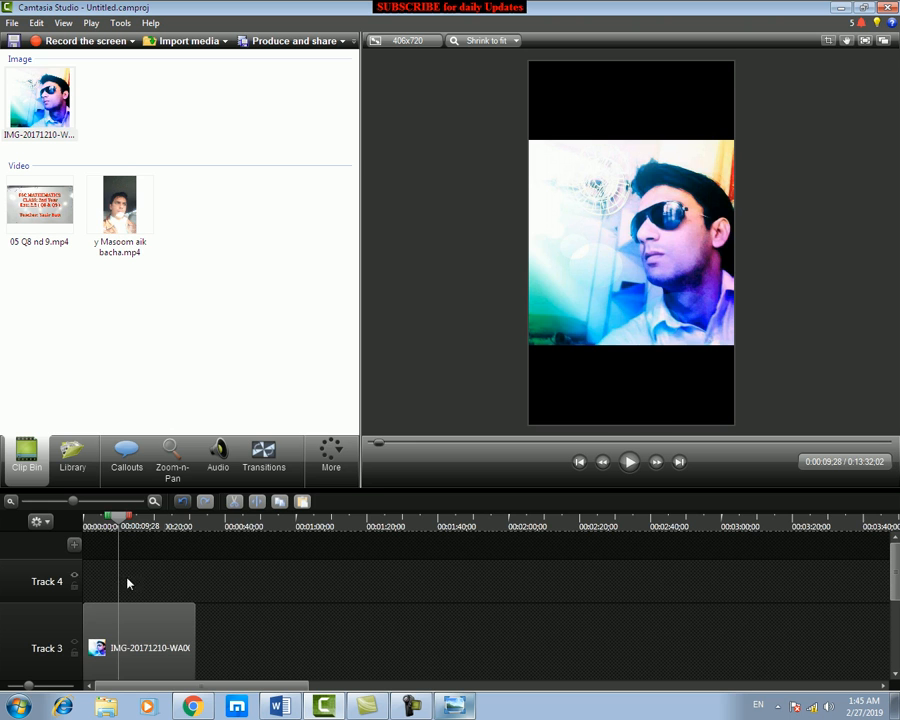
{"action": "right_click", "coordinate": [61, 584]}
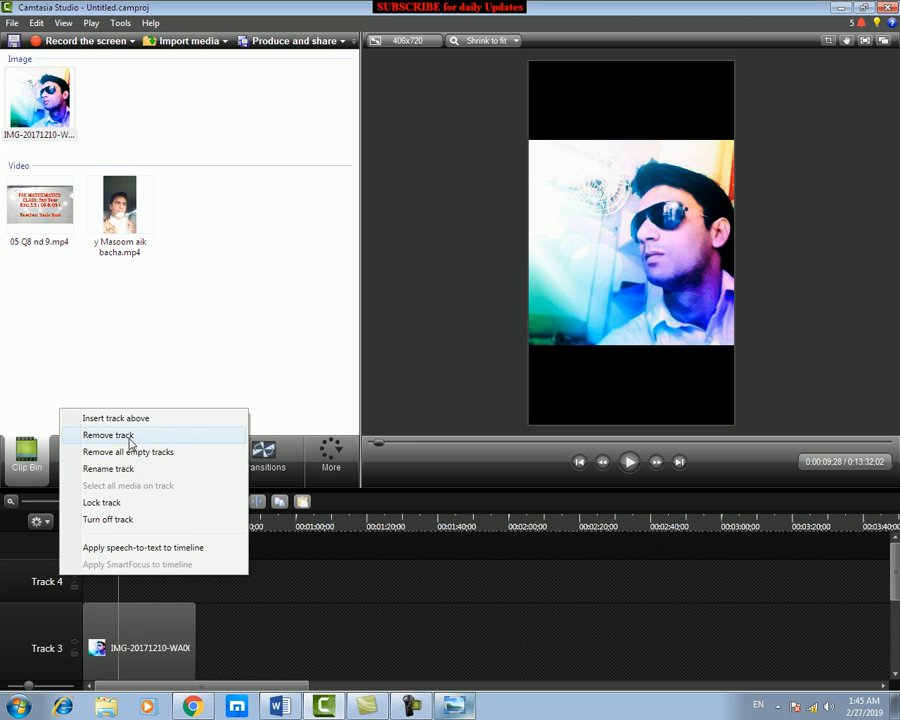
{"action": "left_click", "coordinate": [108, 435]}
{"action": "scroll", "coordinate": [217, 618], "scroll_direction": "down", "scroll_amount": 2}
{"action": "scroll", "coordinate": [190, 622], "scroll_direction": "up", "scroll_amount": 1}
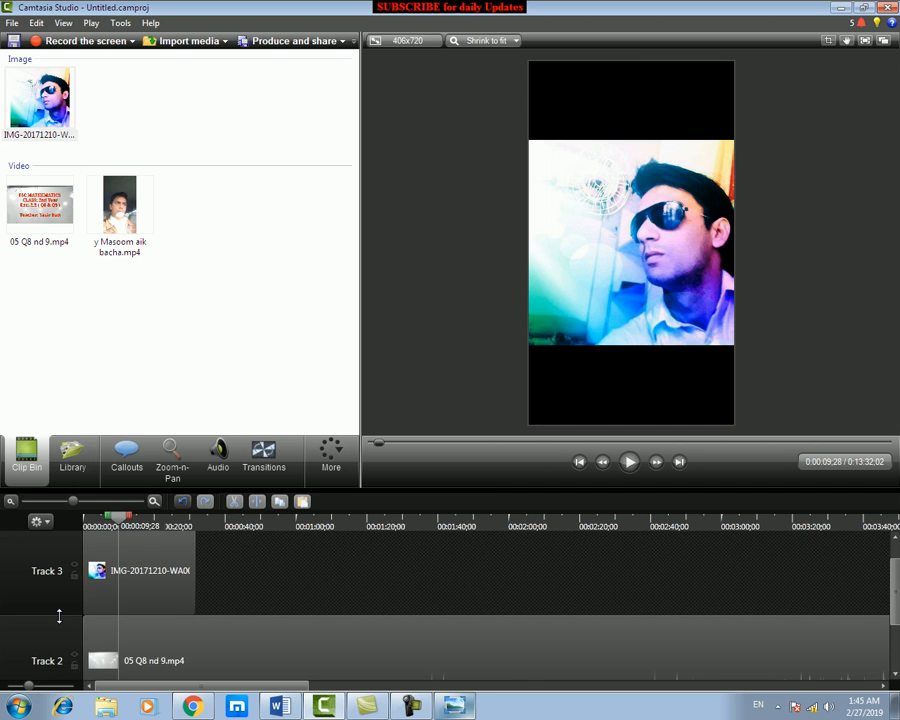
Step: Try different track heights in the timeline, enlarging both Track 2 and the empty Track 1
{"action": "scroll", "coordinate": [59, 610], "scroll_direction": "down", "scroll_amount": 2}
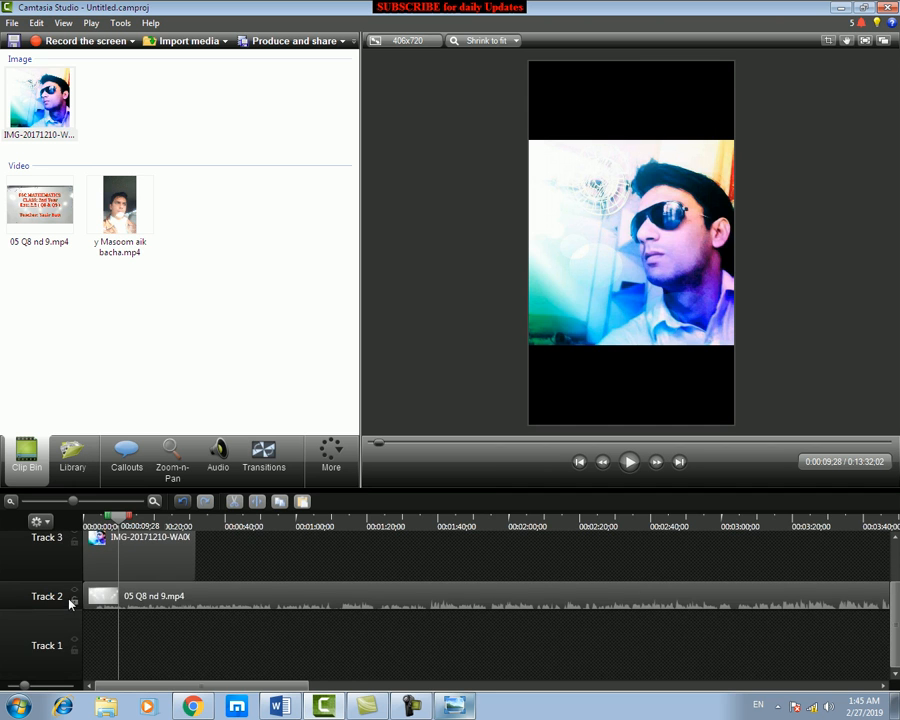
{"action": "scroll", "coordinate": [53, 585], "scroll_direction": "down", "scroll_amount": 1}
{"action": "scroll", "coordinate": [55, 595], "scroll_direction": "up", "scroll_amount": 3}
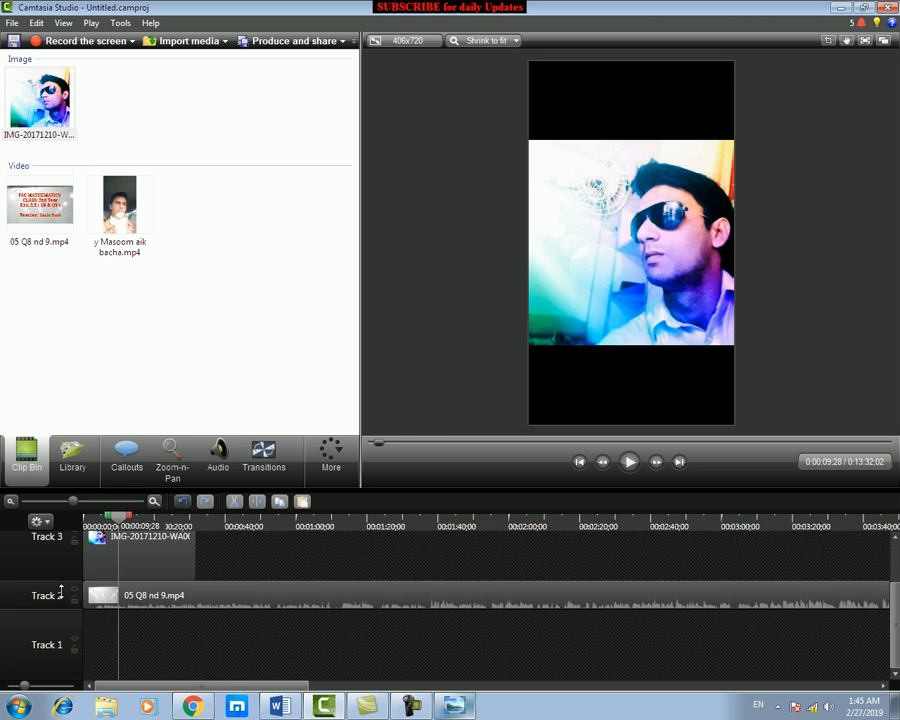
{"action": "left_click_drag", "start_coordinate": [44, 651], "coordinate": [48, 577]}
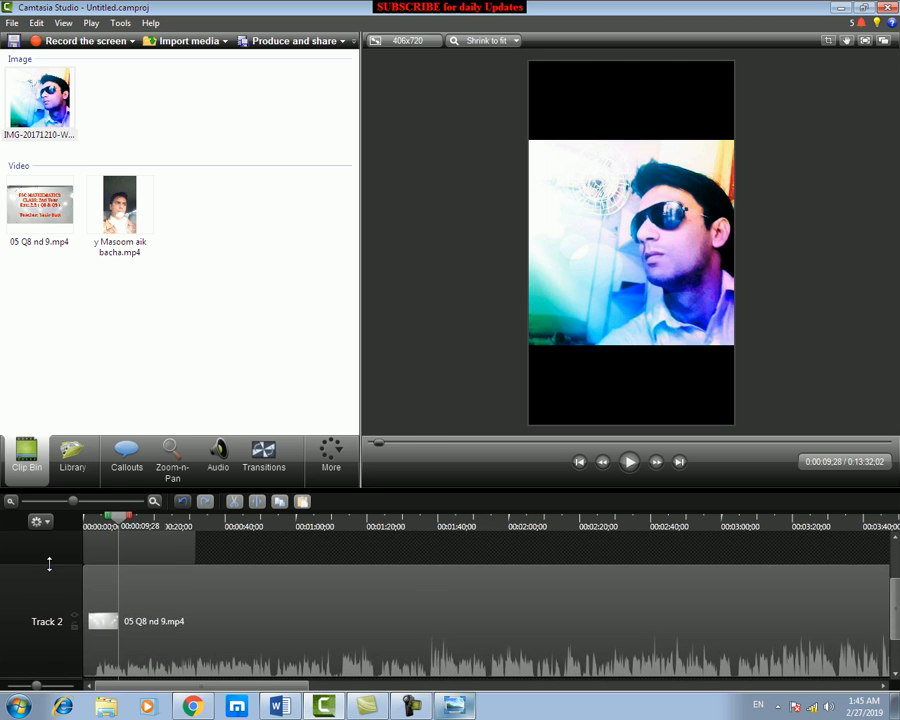
{"action": "scroll", "coordinate": [54, 573], "scroll_direction": "up", "scroll_amount": 2}
{"action": "left_click_drag", "start_coordinate": [48, 649], "coordinate": [50, 603]}
{"action": "scroll", "coordinate": [57, 647], "scroll_direction": "down", "scroll_amount": 2}
{"action": "scroll", "coordinate": [57, 647], "scroll_direction": "down", "scroll_amount": 2}
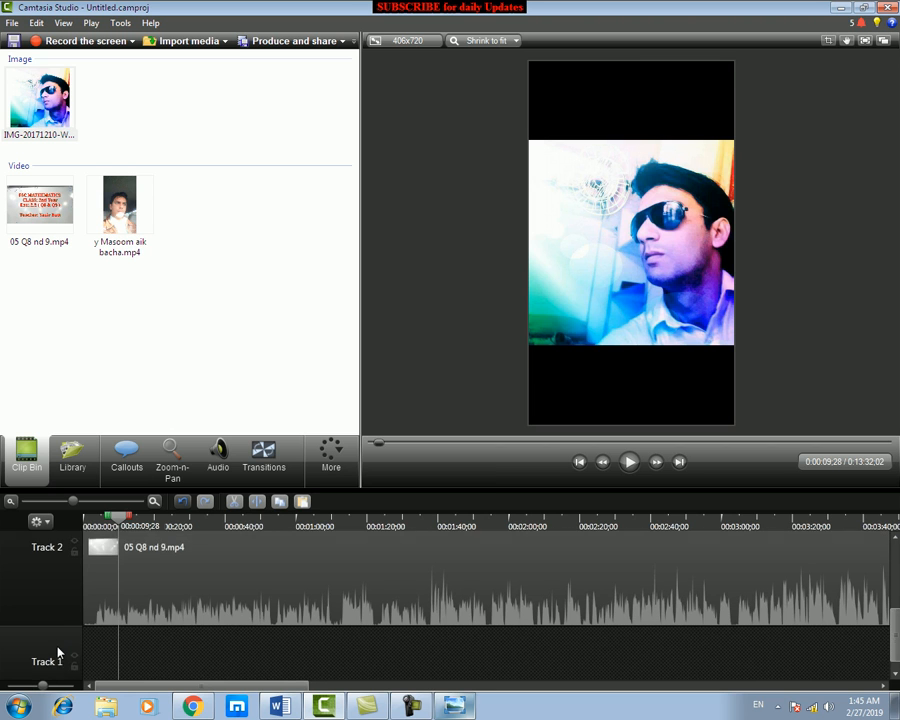
{"action": "scroll", "coordinate": [52, 595], "scroll_direction": "down", "scroll_amount": 1}
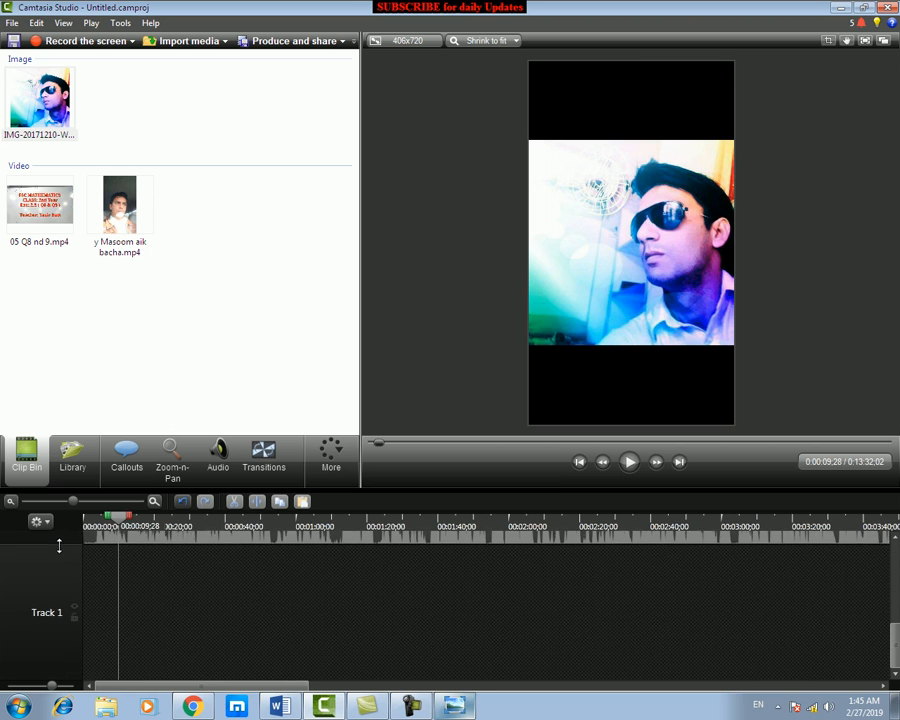
{"action": "scroll", "coordinate": [66, 590], "scroll_direction": "up", "scroll_amount": 3}
{"action": "scroll", "coordinate": [63, 660], "scroll_direction": "down", "scroll_amount": 1}
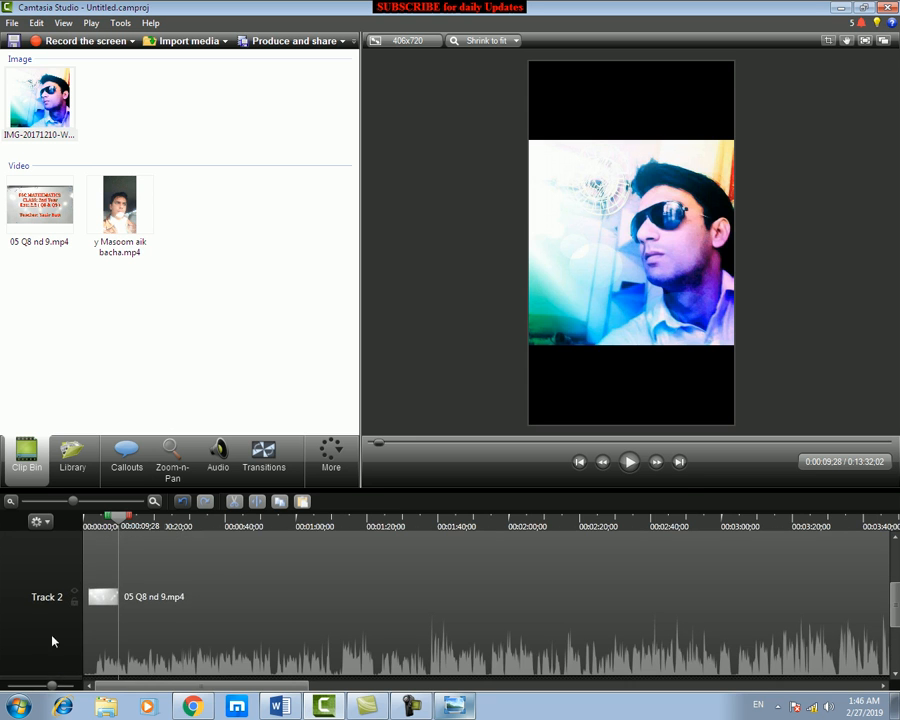
{"action": "scroll", "coordinate": [60, 660], "scroll_direction": "down", "scroll_amount": 2}
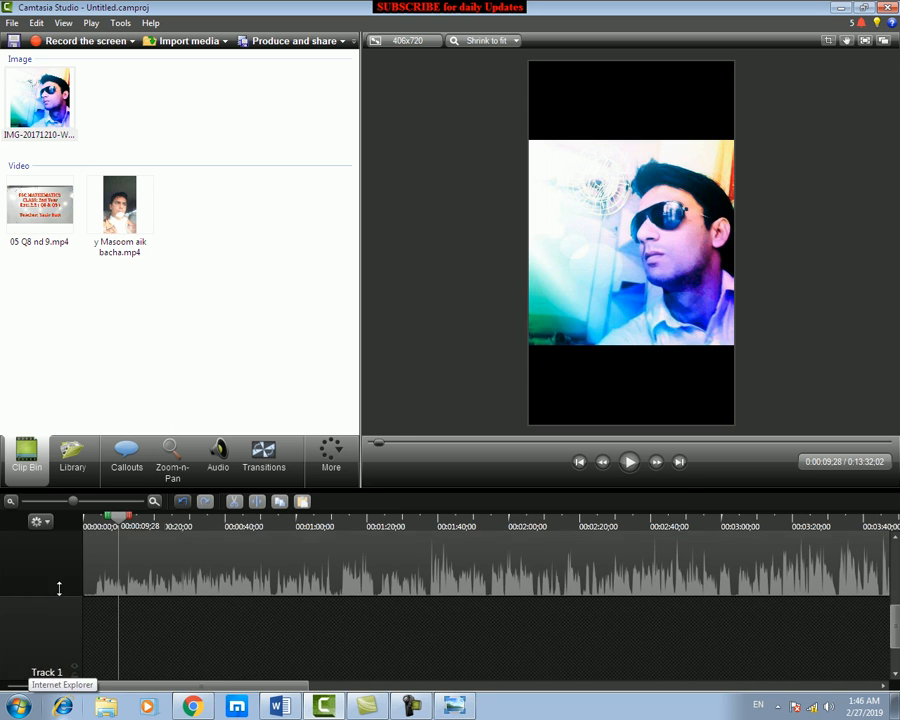
{"action": "scroll", "coordinate": [60, 586], "scroll_direction": "down", "scroll_amount": 1}
{"action": "scroll", "coordinate": [60, 536], "scroll_direction": "up", "scroll_amount": 3}
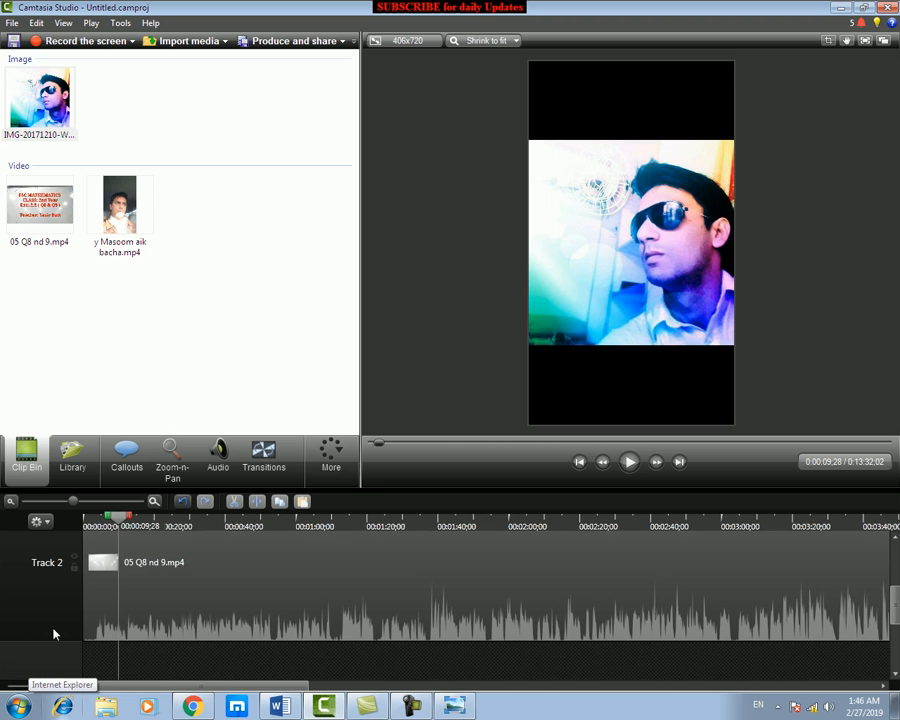
{"action": "scroll", "coordinate": [50, 640], "scroll_direction": "down", "scroll_amount": 2}
{"action": "scroll", "coordinate": [58, 545], "scroll_direction": "up", "scroll_amount": 2}
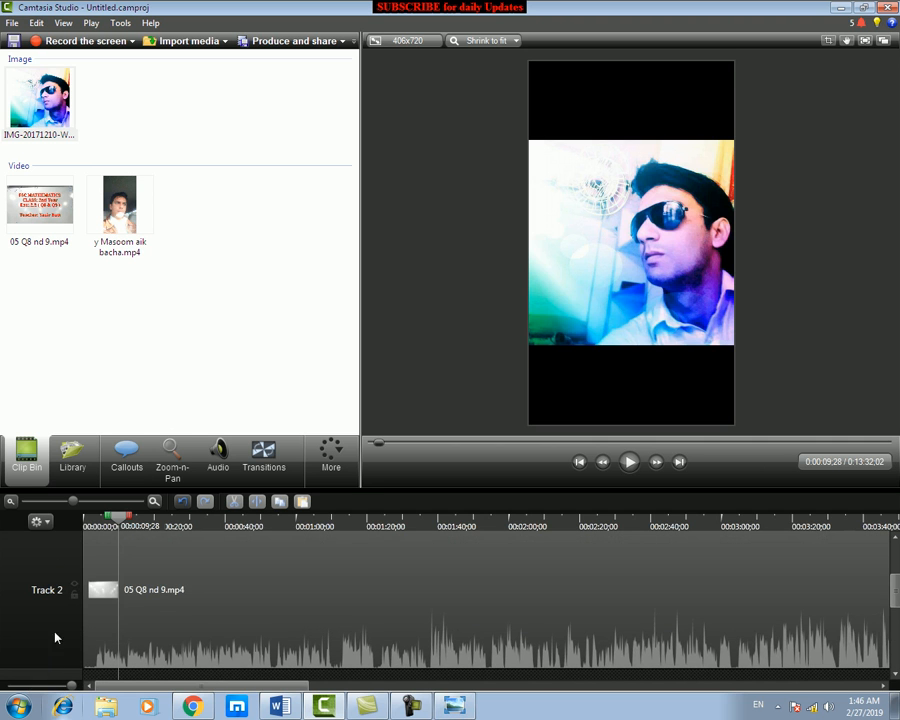
{"action": "scroll", "coordinate": [55, 640], "scroll_direction": "down", "scroll_amount": 1}
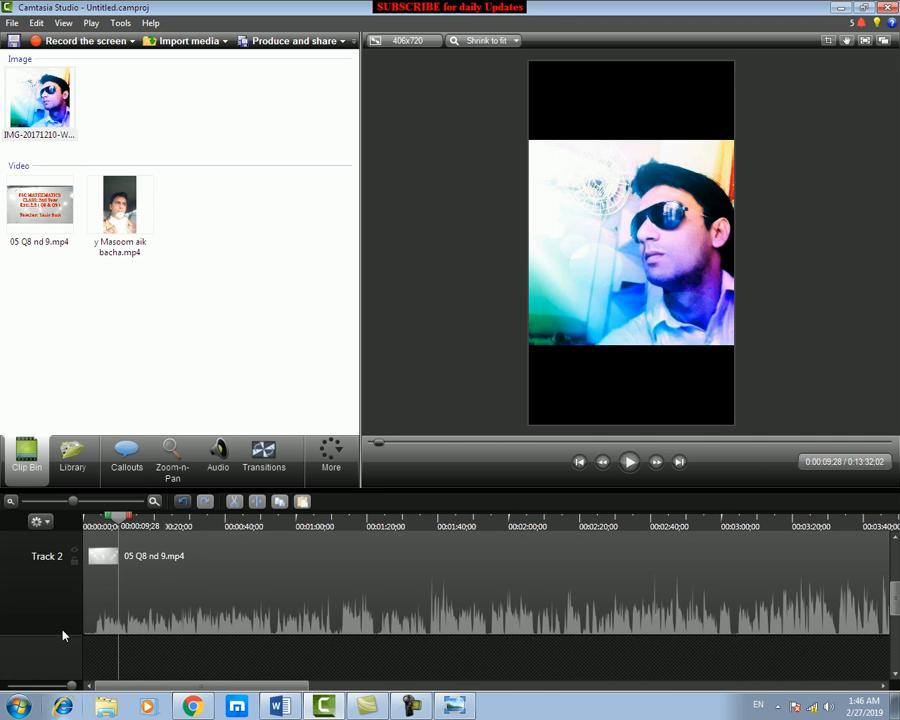
{"action": "scroll", "coordinate": [62, 635], "scroll_direction": "up", "scroll_amount": 2}
{"action": "scroll", "coordinate": [62, 635], "scroll_direction": "down", "scroll_amount": 1}
Step: Reduce the heights of Track 2 and Track 3 so both fit in the timeline as compact rows
{"action": "left_click", "coordinate": [114, 583]}
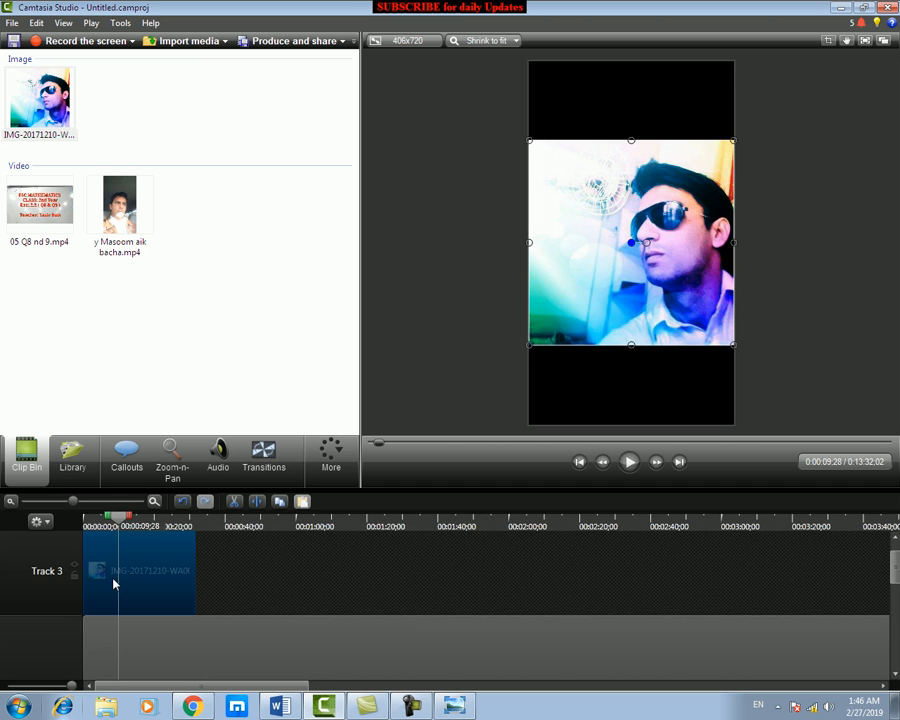
{"action": "scroll", "coordinate": [143, 607], "scroll_direction": "down", "scroll_amount": 1}
{"action": "left_click", "coordinate": [183, 610]}
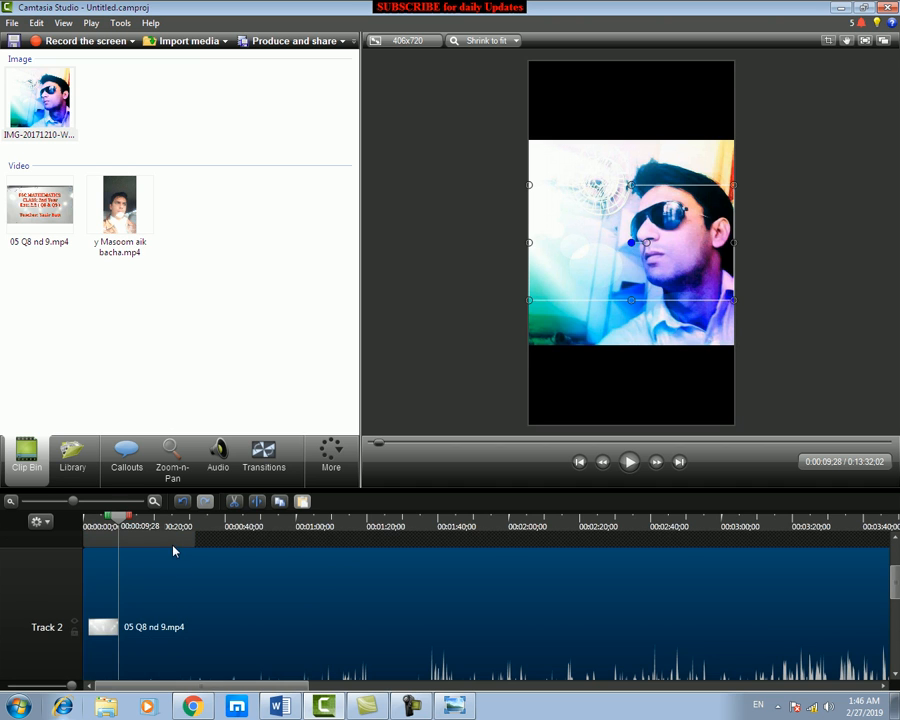
{"action": "left_click_drag", "start_coordinate": [70, 548], "coordinate": [73, 604]}
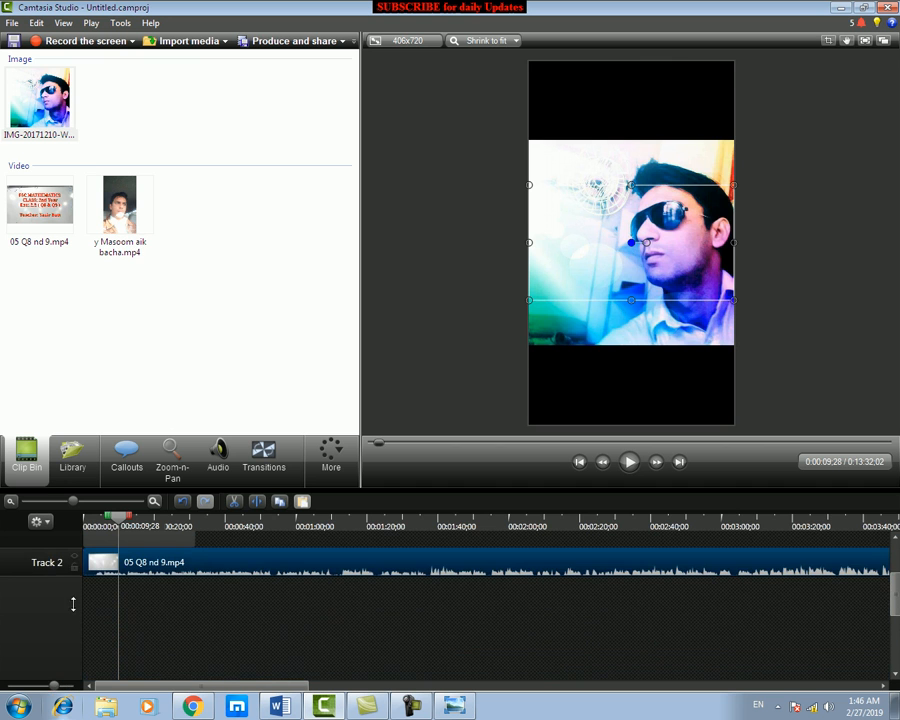
{"action": "scroll", "coordinate": [145, 590], "scroll_direction": "up", "scroll_amount": 2}
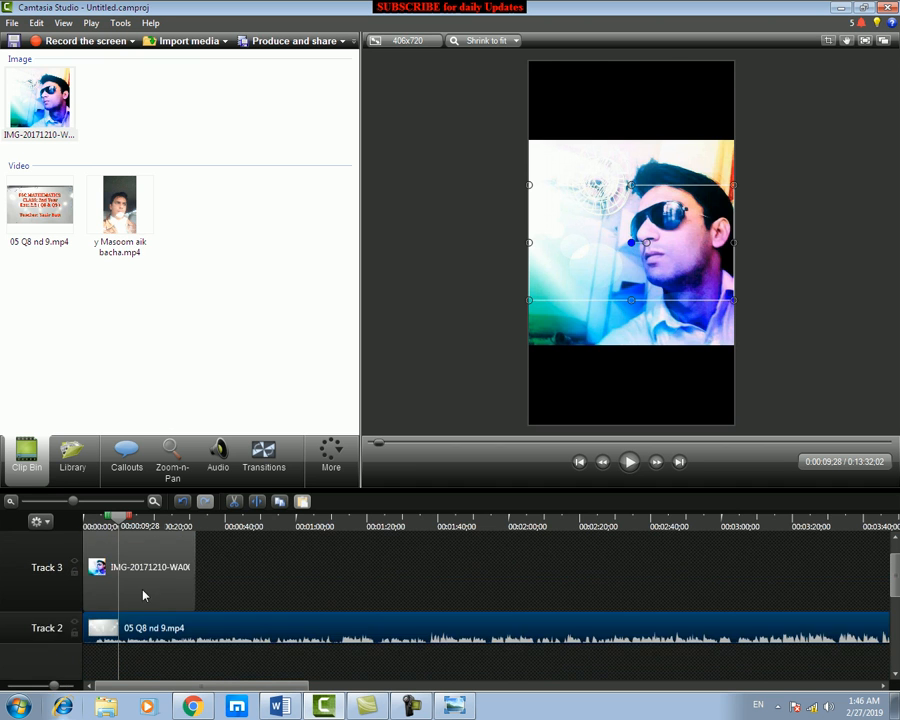
{"action": "left_click_drag", "start_coordinate": [57, 555], "coordinate": [58, 570]}
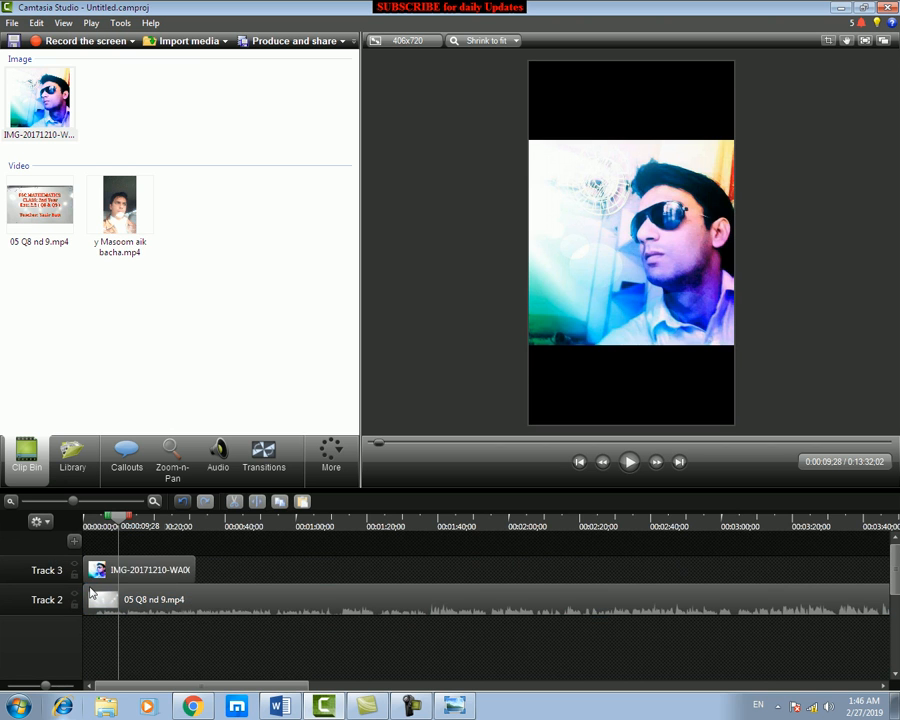
{"action": "left_click", "coordinate": [155, 573]}
{"action": "left_click", "coordinate": [165, 600]}
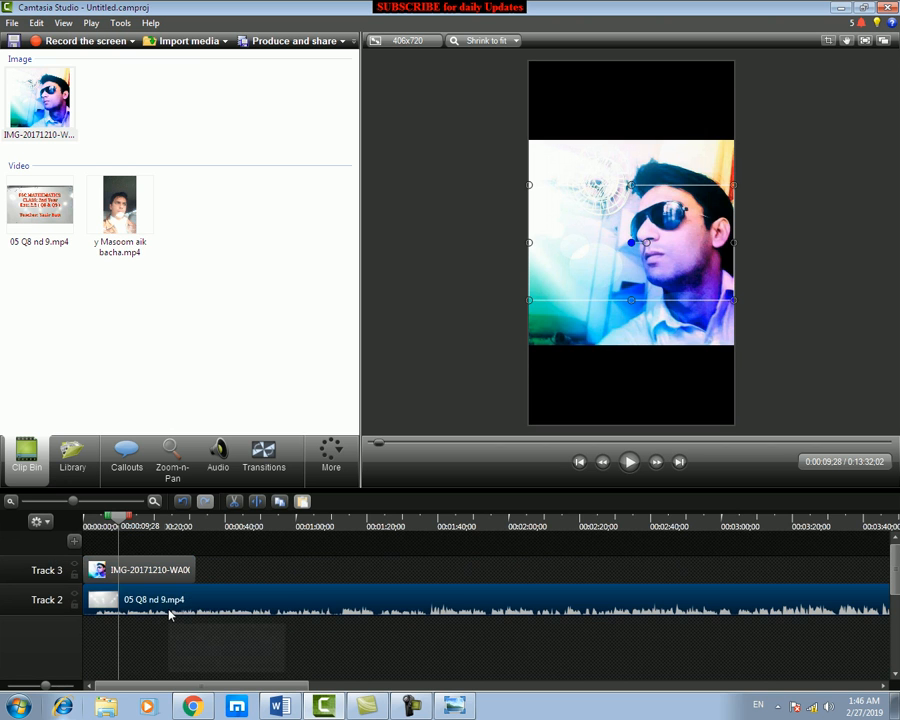
{"action": "left_click", "coordinate": [167, 578]}
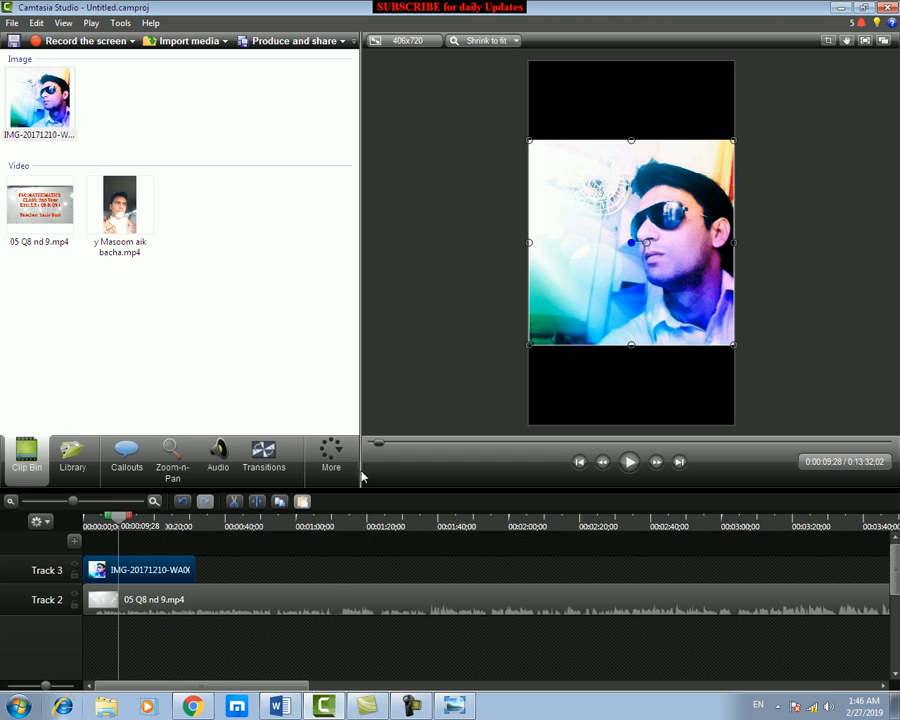
{"action": "left_click", "coordinate": [432, 309]}
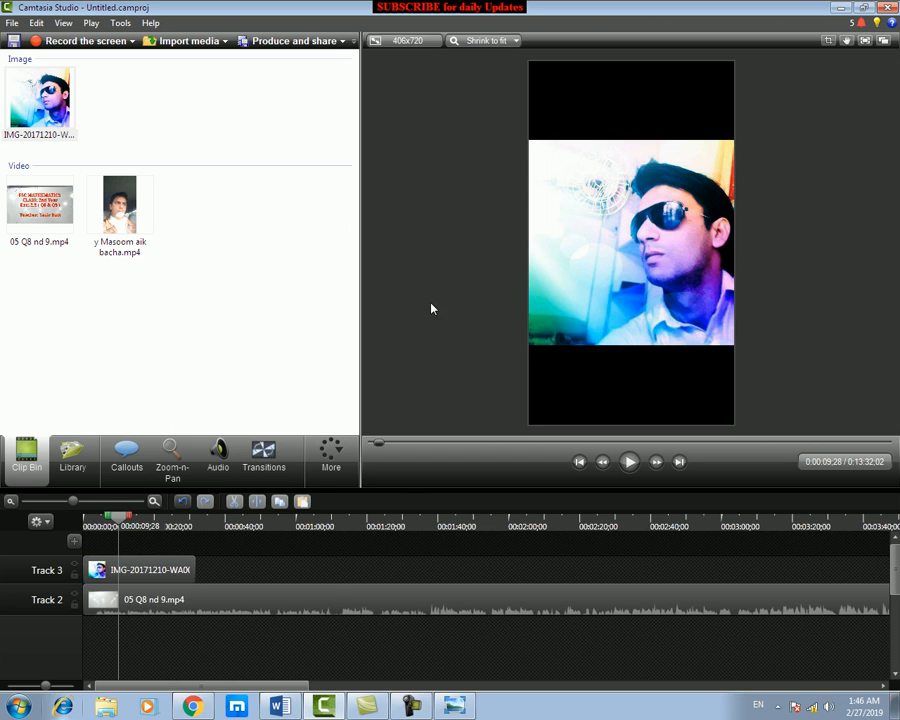
Step: Scale the Track 3 image down on the canvas and position it in the upper-right corner of the lecture video
{"action": "left_click", "coordinate": [136, 572]}
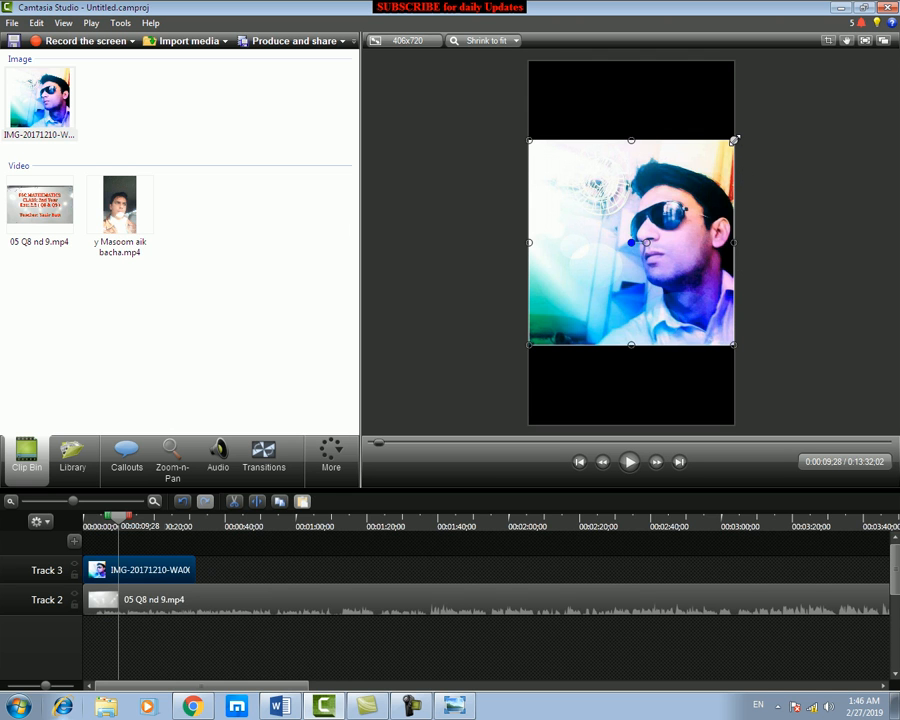
{"action": "left_click_drag", "start_coordinate": [735, 140], "coordinate": [675, 250]}
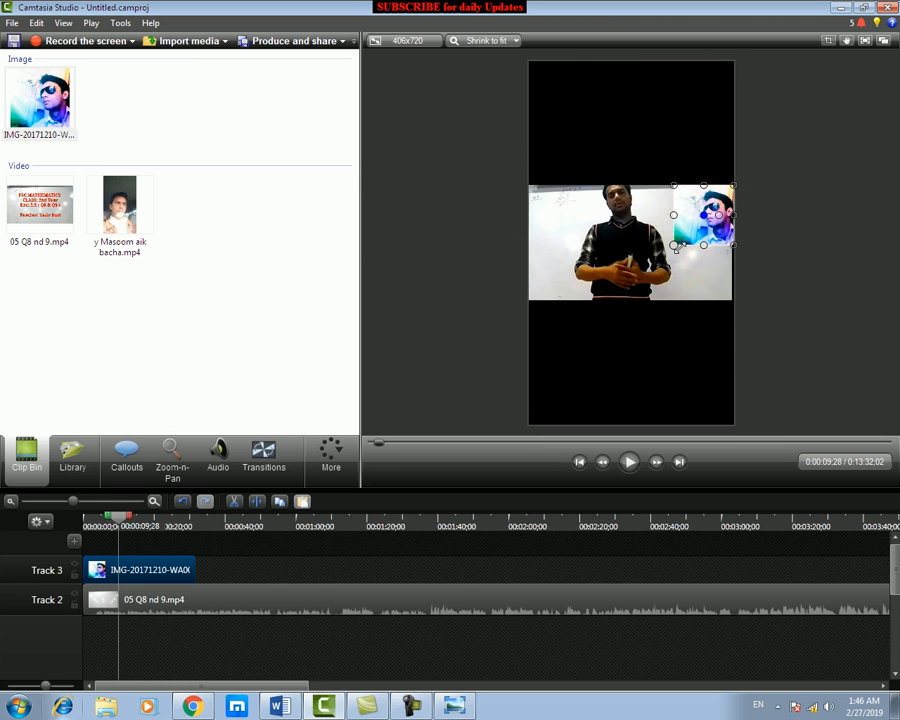
{"action": "left_click", "coordinate": [762, 275]}
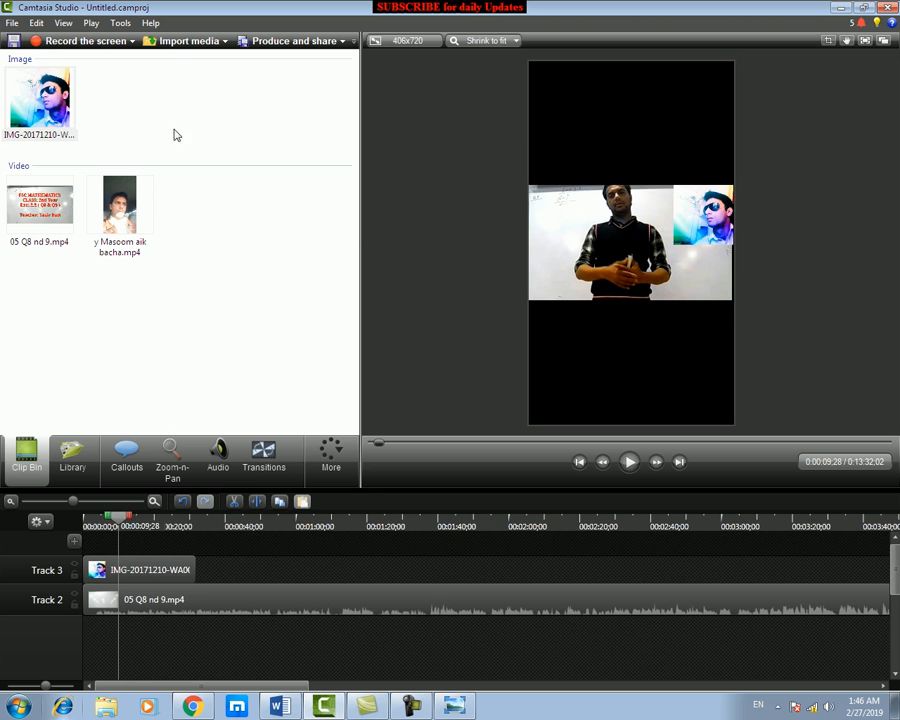
Step: Import the image IMG-20171210-WA0040.jpg into the Clip Bin and place it on Track 3 at about 0:50
{"action": "left_click", "coordinate": [182, 44]}
{"action": "left_click", "coordinate": [331, 226]}
{"action": "scroll", "coordinate": [328, 315], "scroll_direction": "down", "scroll_amount": 5}
{"action": "left_click", "coordinate": [330, 318]}
{"action": "left_click", "coordinate": [405, 407]}
{"action": "left_click_drag", "start_coordinate": [120, 126], "coordinate": [260, 570]}
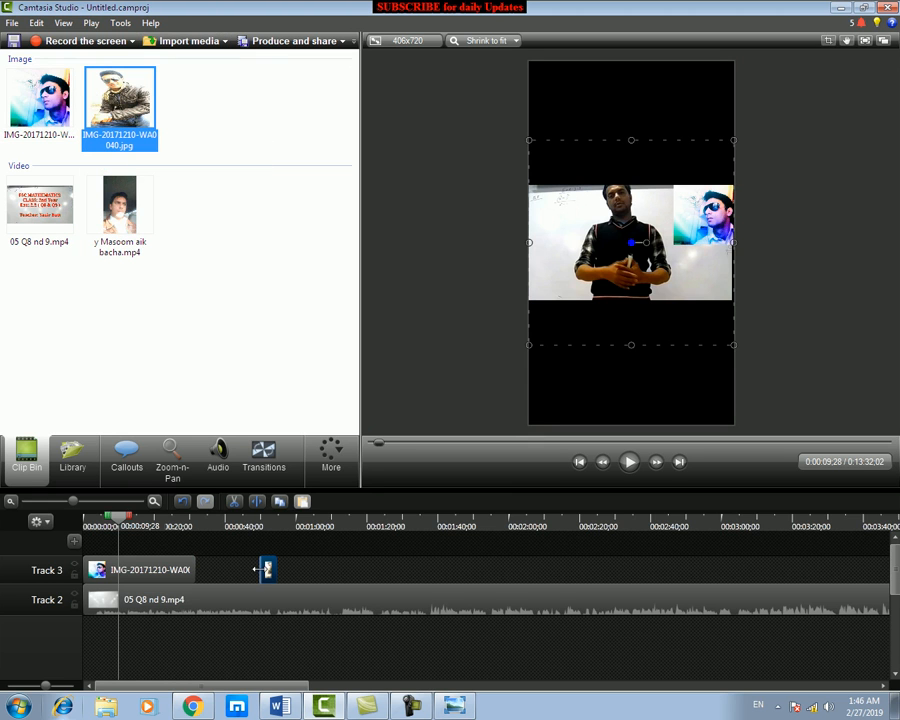
{"action": "left_click", "coordinate": [262, 570]}
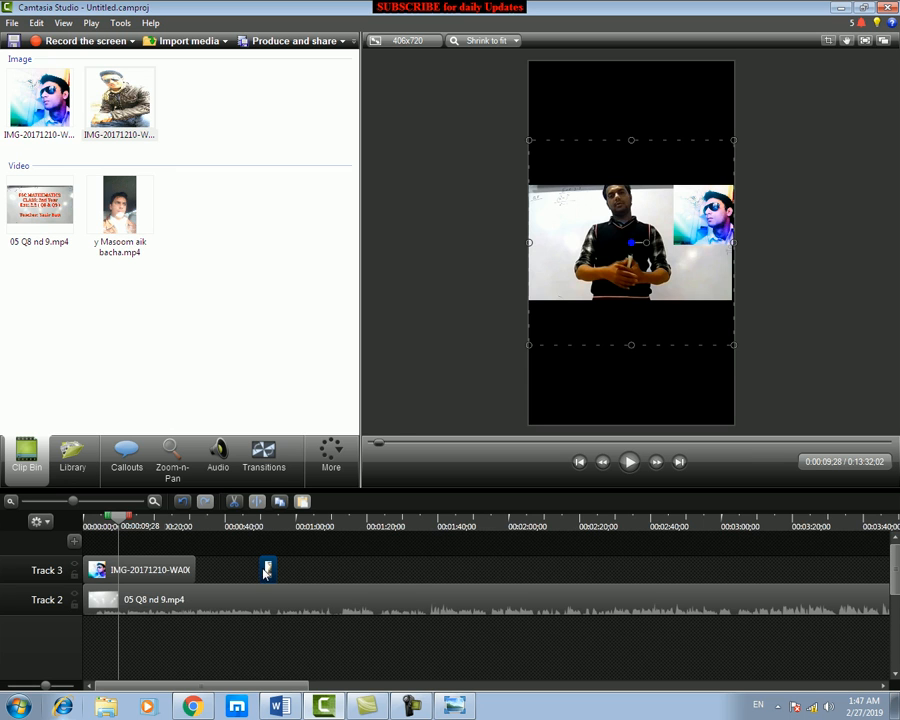
Step: Extend the start of the second image on Track 3 back to the end of the first image and preview the junction
{"action": "left_click_drag", "start_coordinate": [262, 570], "coordinate": [204, 571]}
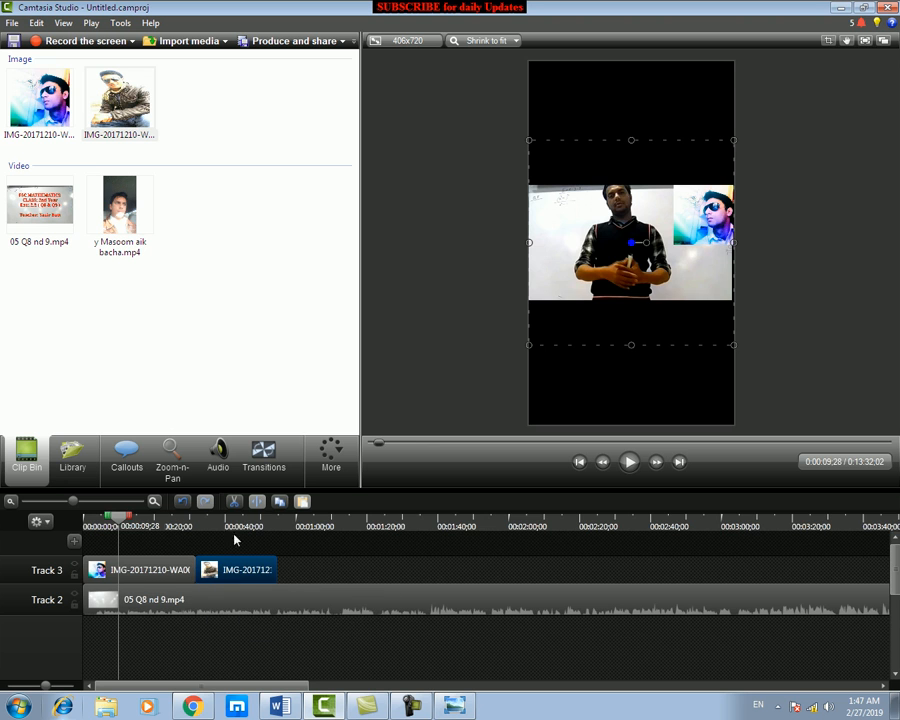
{"action": "left_click_drag", "start_coordinate": [133, 521], "coordinate": [181, 527]}
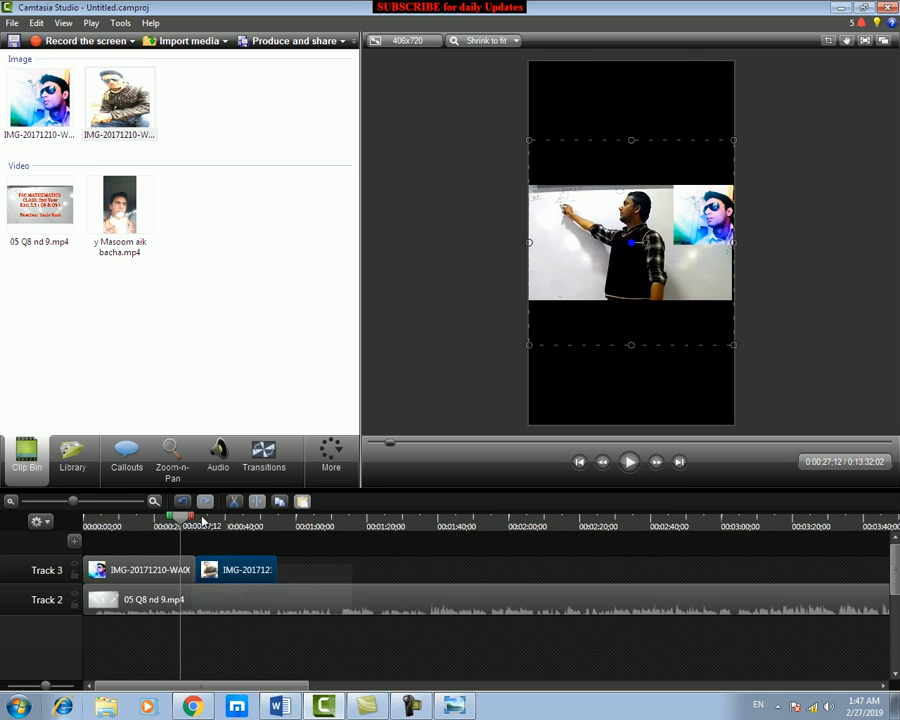
{"action": "left_click", "coordinate": [630, 463]}
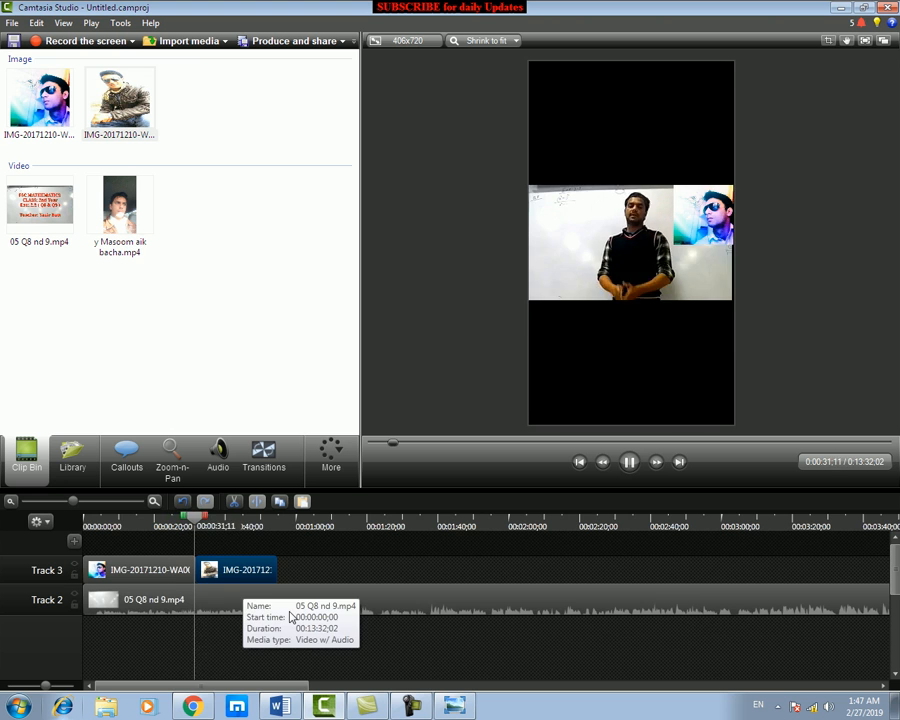
{"action": "left_click", "coordinate": [629, 462]}
{"action": "left_click_drag", "start_coordinate": [241, 571], "coordinate": [241, 571]}
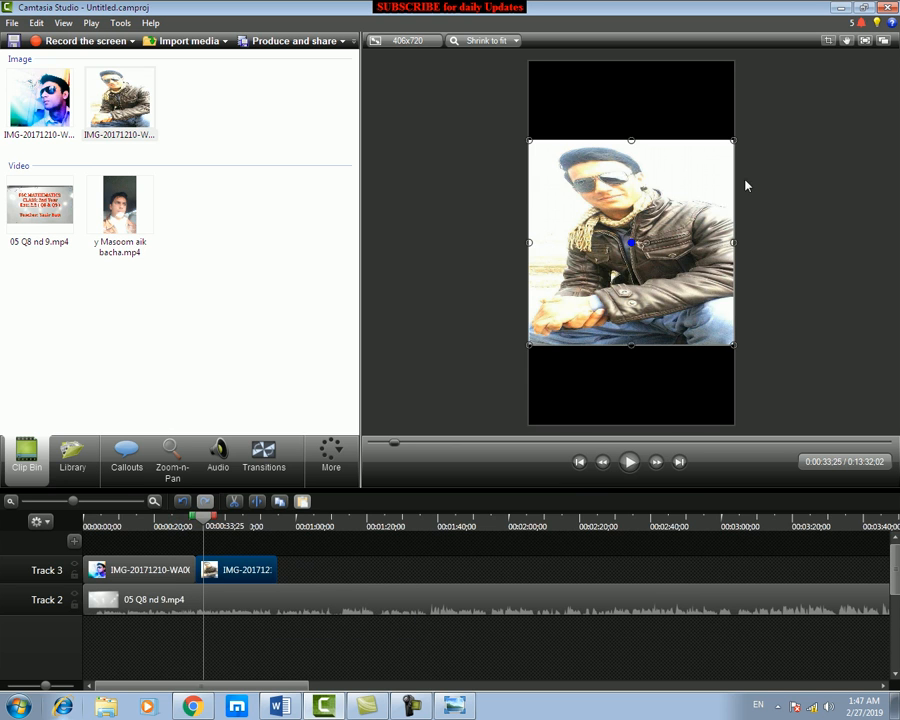
Step: Scale the second Track 3 image down on the canvas, place it in the lecture video's upper-left corner, and check it at about 0:40
{"action": "left_click_drag", "start_coordinate": [735, 140], "coordinate": [548, 210]}
{"action": "left_click", "coordinate": [571, 153]}
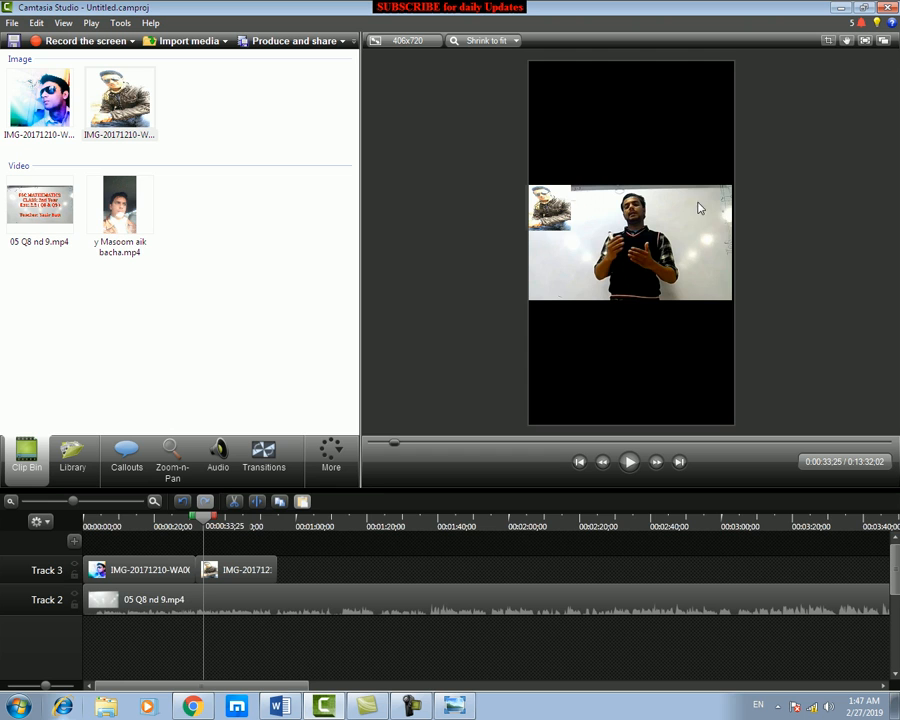
{"action": "left_click", "coordinate": [552, 208]}
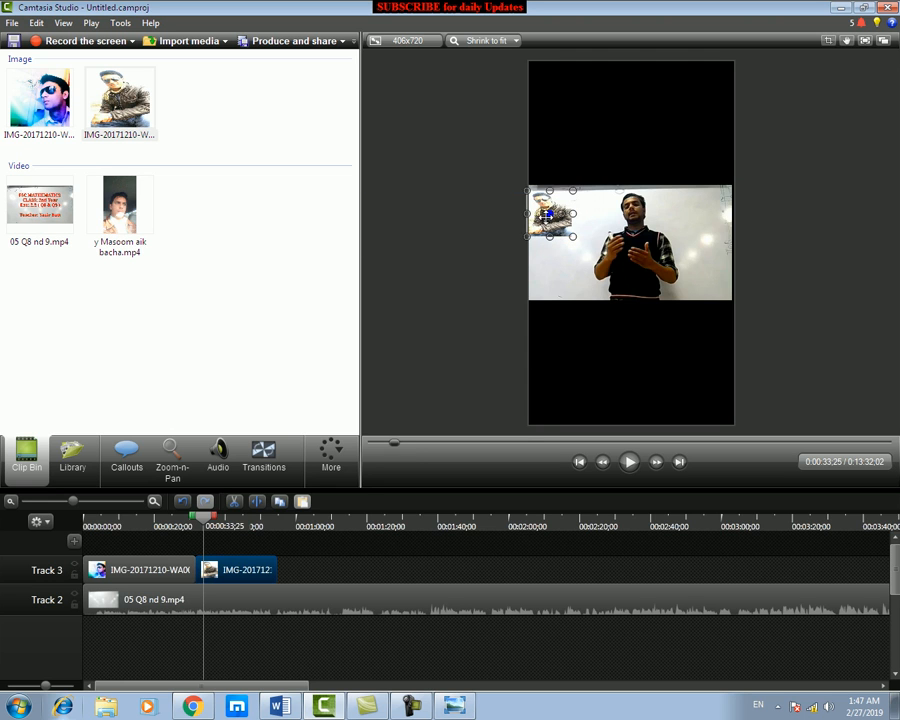
{"action": "left_click", "coordinate": [150, 573]}
{"action": "left_click_drag", "start_coordinate": [205, 518], "coordinate": [228, 522]}
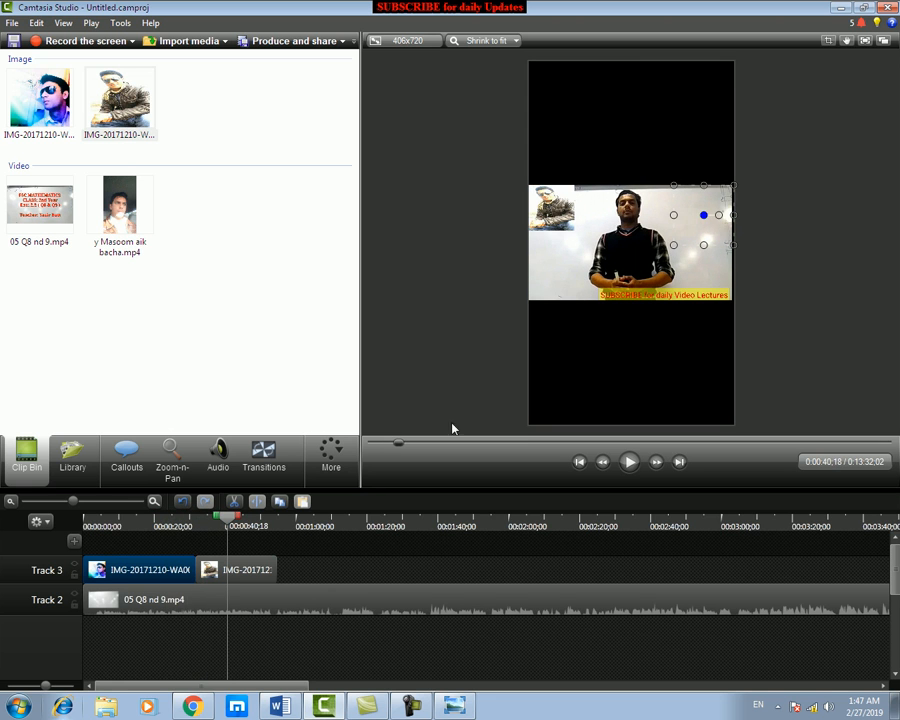
{"action": "left_click", "coordinate": [412, 398]}
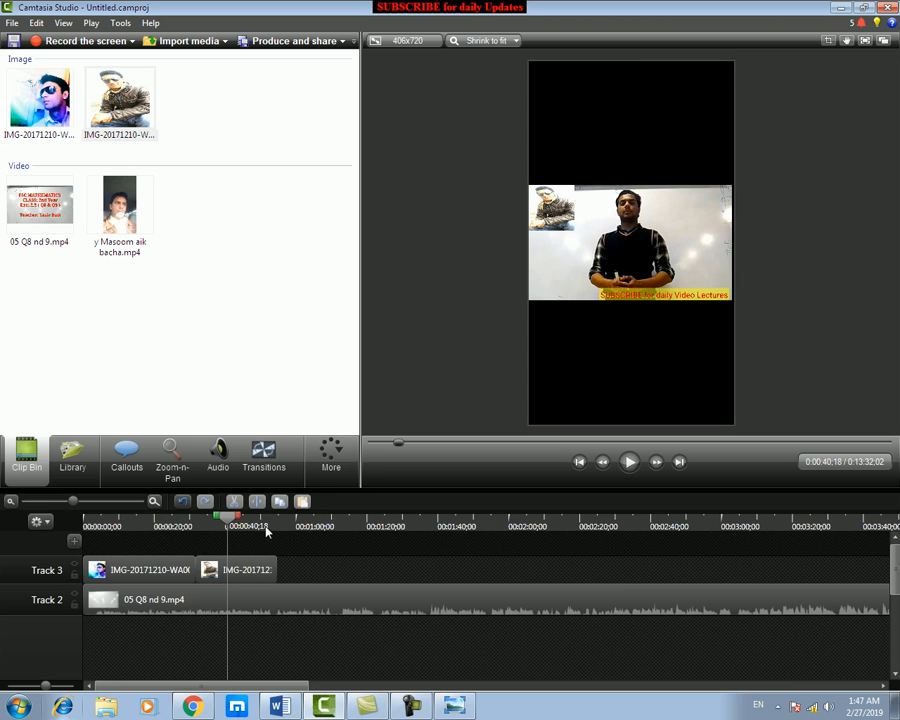
Step: Move IMG-20171210-WA0040.jpg to the start of a new Track 4 and extend it to match the length of the Track 3 image
{"action": "left_click", "coordinate": [257, 570]}
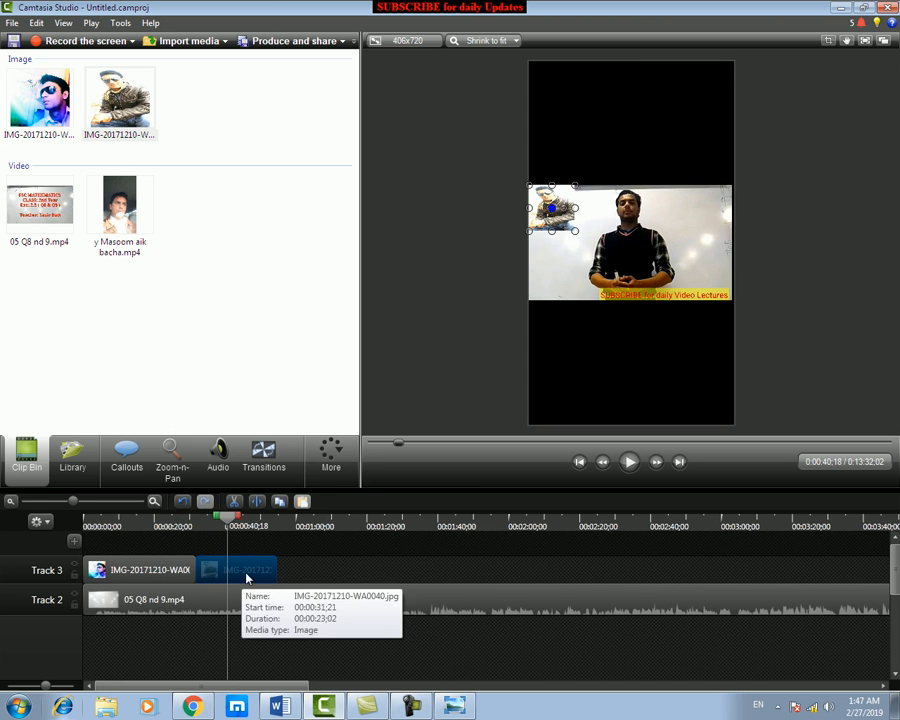
{"action": "left_click_drag", "start_coordinate": [249, 577], "coordinate": [129, 551]}
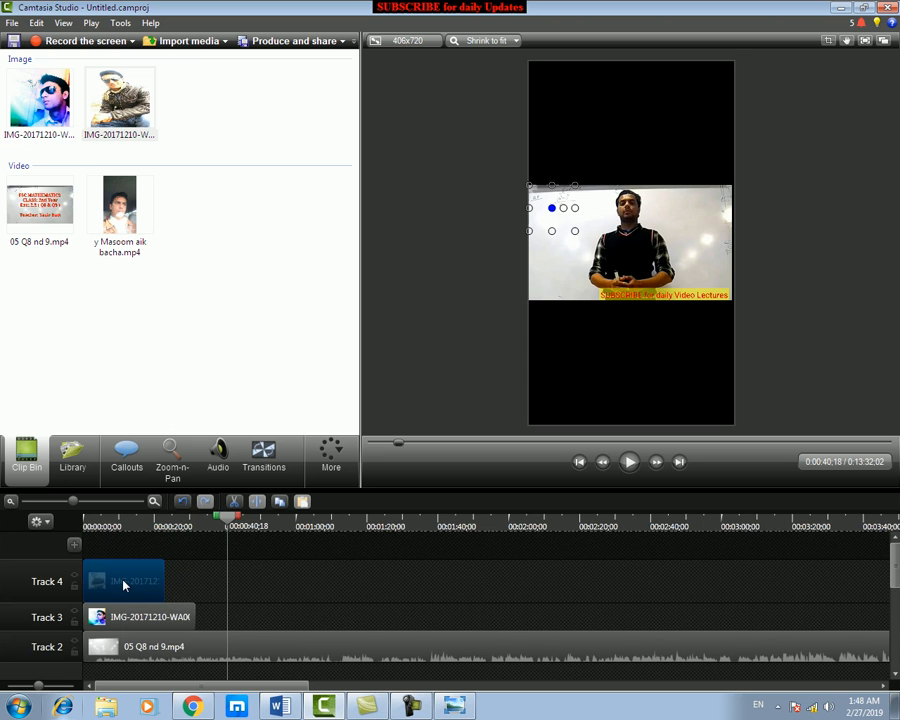
{"action": "left_click_drag", "start_coordinate": [165, 580], "coordinate": [194, 580]}
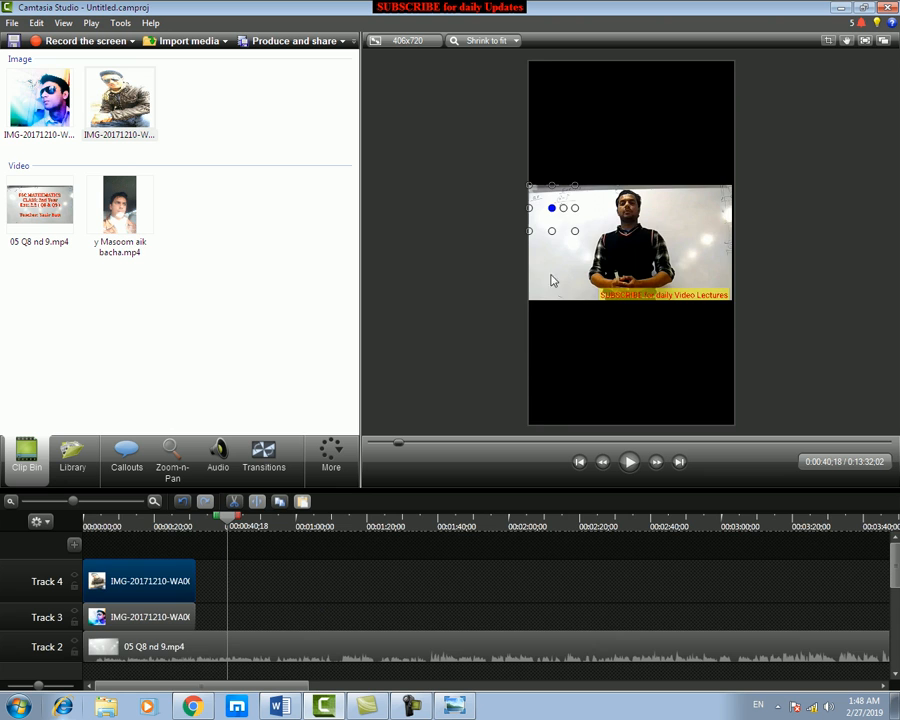
Step: Shift the lecture video slightly down on the canvas and enlarge the Track 4 image
{"action": "mouse_move", "coordinate": [563, 213]}
{"action": "left_mouse_down"}
{"action": "mouse_move", "coordinate": [580, 217]}
{"action": "mouse_move", "coordinate": [566, 222]}
{"action": "left_mouse_up"}
{"action": "left_click", "coordinate": [203, 617]}
{"action": "left_click", "coordinate": [155, 581]}
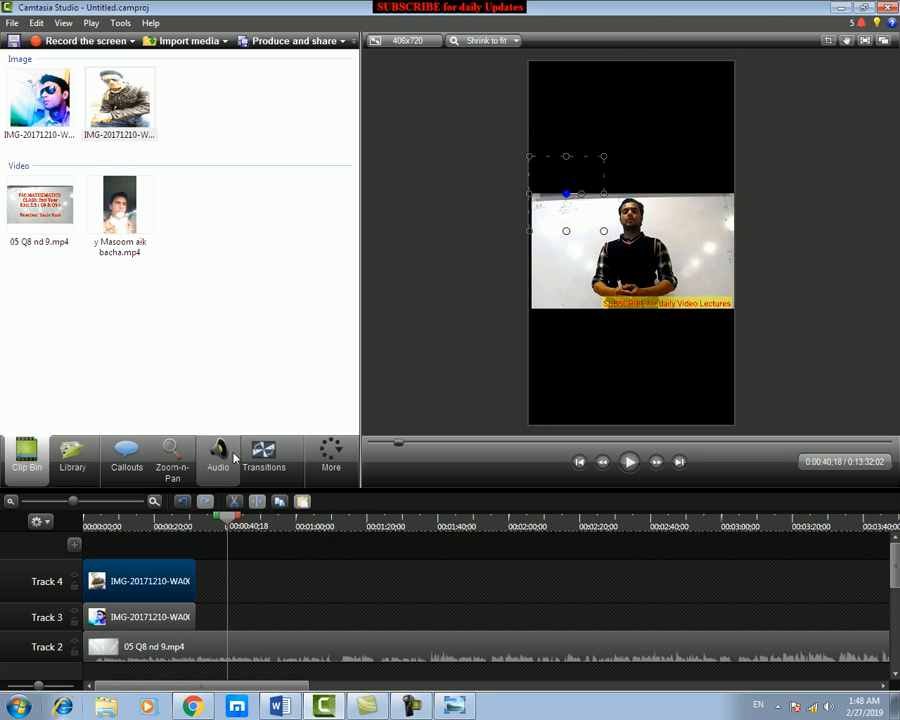
{"action": "left_click", "coordinate": [277, 572]}
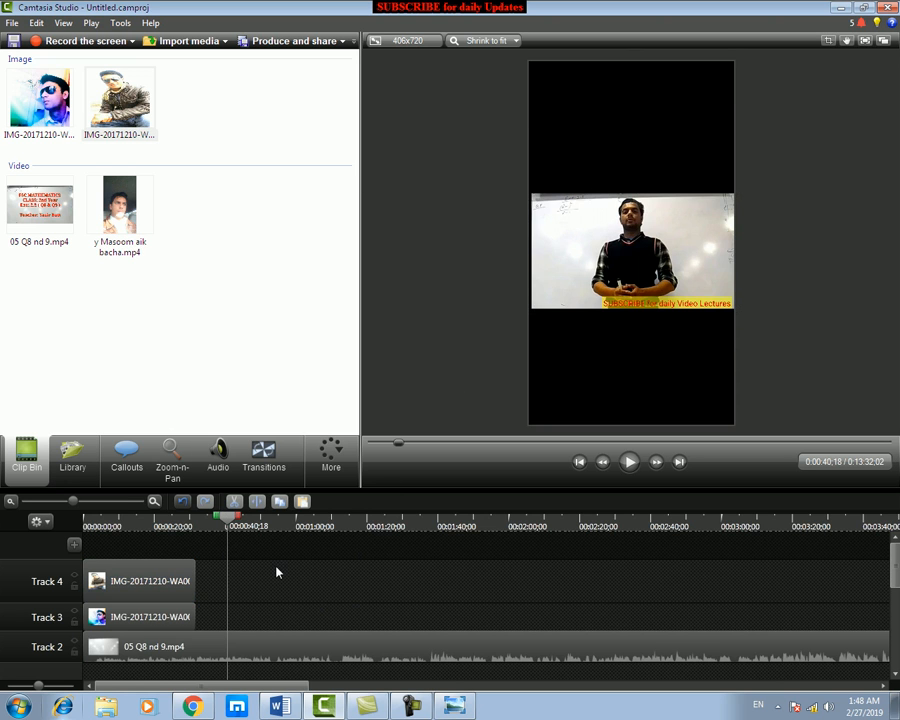
{"action": "left_click", "coordinate": [412, 706]}
{"action": "left_click", "coordinate": [831, 644]}
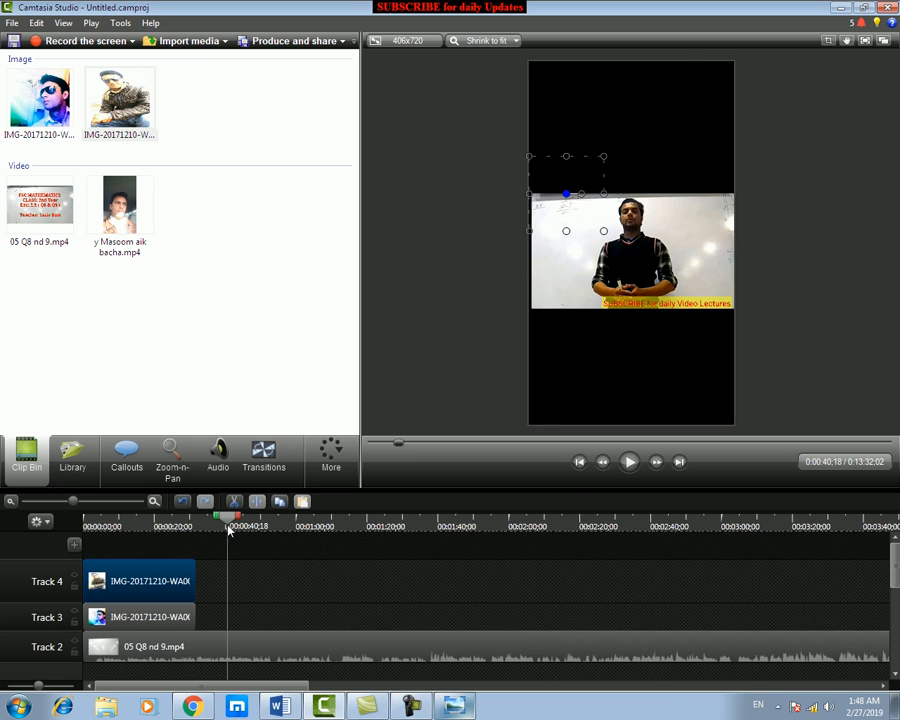
Step: Scale down both overlay images, placing the Track 4 image in the video's upper-left corner and the Track 3 image in its lower-right corner
{"action": "left_click_drag", "start_coordinate": [228, 522], "coordinate": [172, 522]}
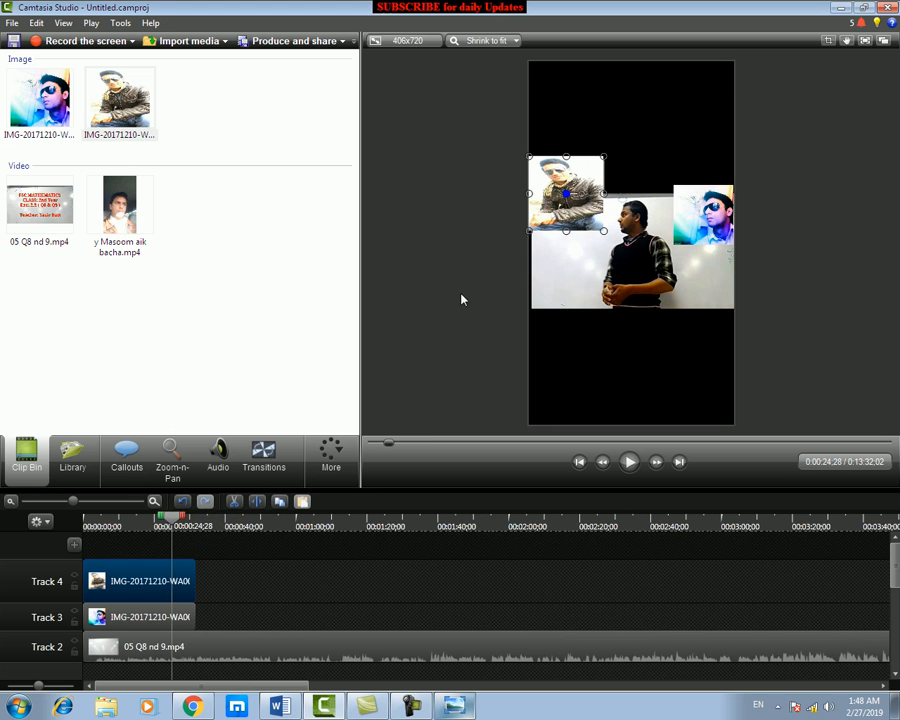
{"action": "left_click_drag", "start_coordinate": [603, 157], "coordinate": [560, 224]}
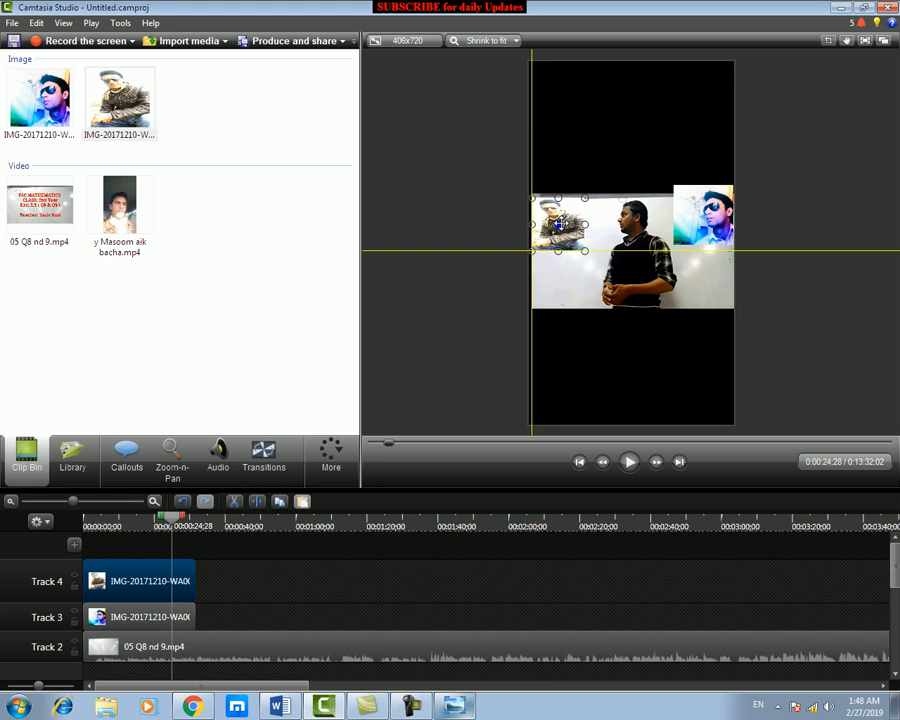
{"action": "left_click", "coordinate": [683, 196]}
{"action": "left_click_drag", "start_coordinate": [674, 186], "coordinate": [693, 278]}
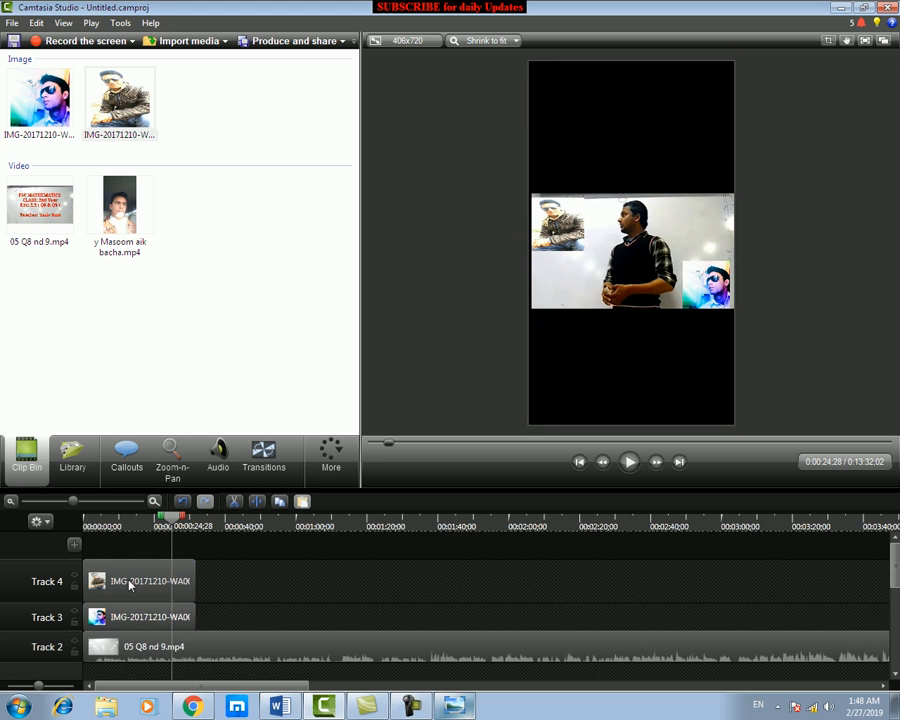
Step: Preview the first seconds of the timeline with both image overlays
{"action": "left_click", "coordinate": [112, 526]}
{"action": "left_click_drag", "start_coordinate": [112, 524], "coordinate": [91, 526]}
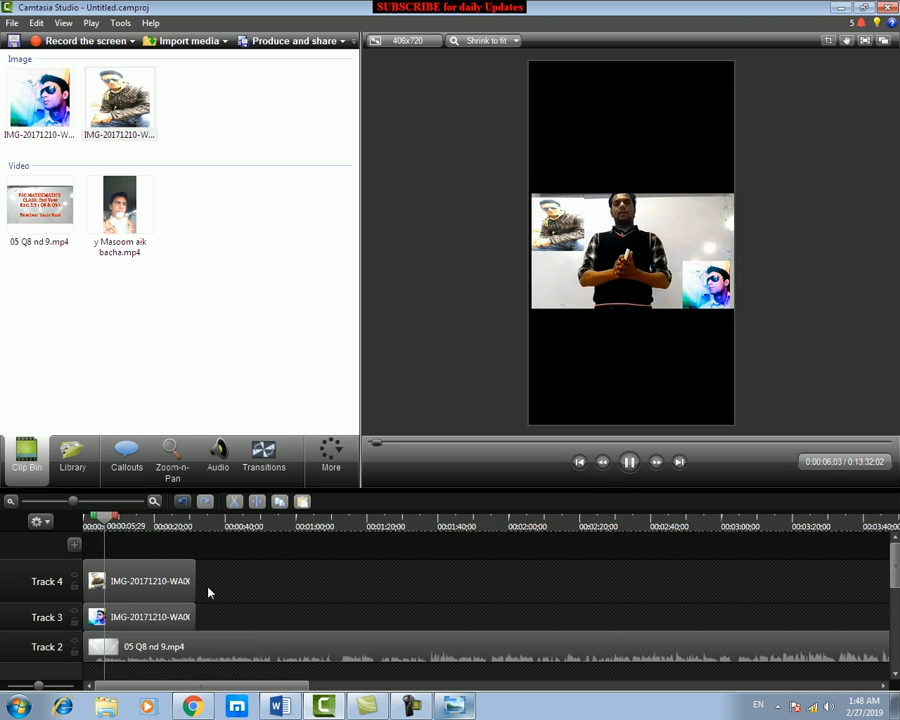
{"action": "left_click", "coordinate": [628, 463]}
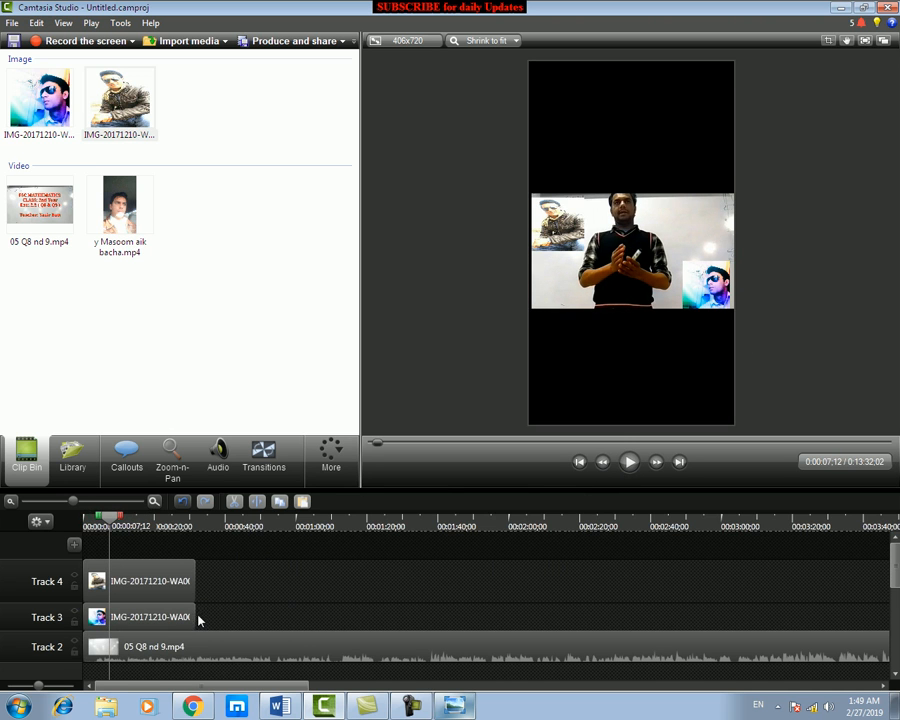
Step: Trim the end of 05 Q8 nd 9.mp4 on Track 2 so the video lasts 2:13;00
{"action": "left_click_drag", "start_coordinate": [278, 688], "coordinate": [893, 688]}
{"action": "left_click_drag", "start_coordinate": [818, 645], "coordinate": [196, 645]}
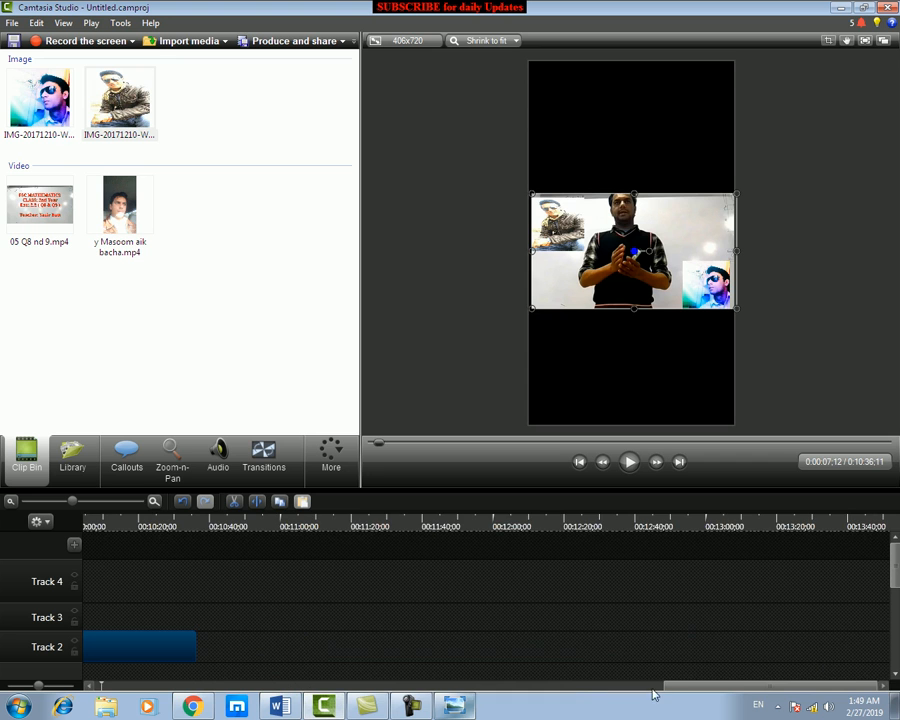
{"action": "left_click", "coordinate": [653, 688]}
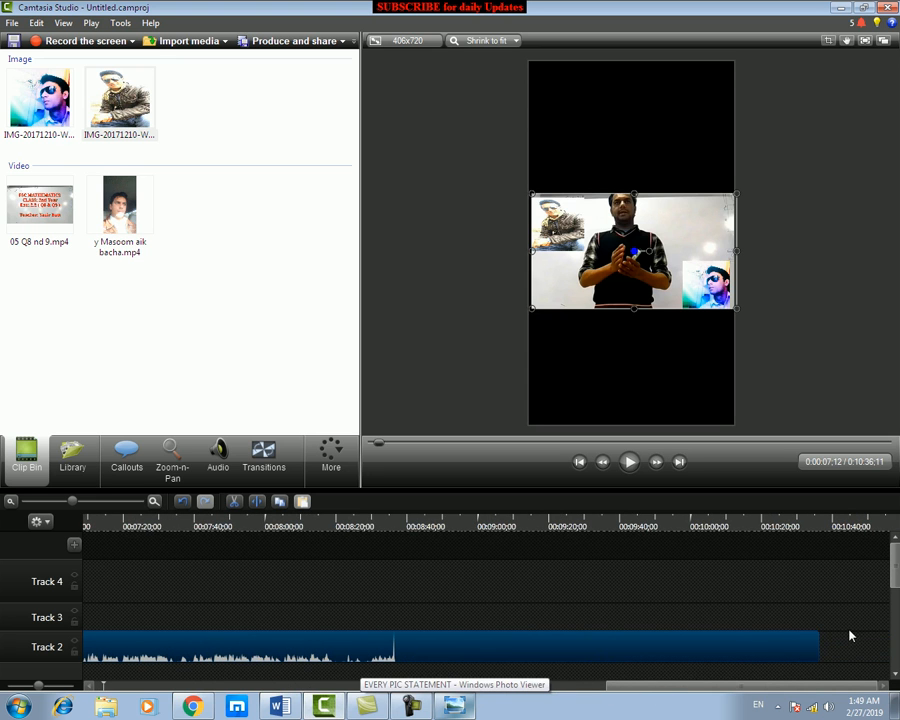
{"action": "left_click_drag", "start_coordinate": [818, 643], "coordinate": [272, 646]}
{"action": "left_click_drag", "start_coordinate": [649, 688], "coordinate": [518, 688]}
{"action": "left_click_drag", "start_coordinate": [838, 647], "coordinate": [293, 647]}
{"action": "left_click_drag", "start_coordinate": [555, 692], "coordinate": [400, 688]}
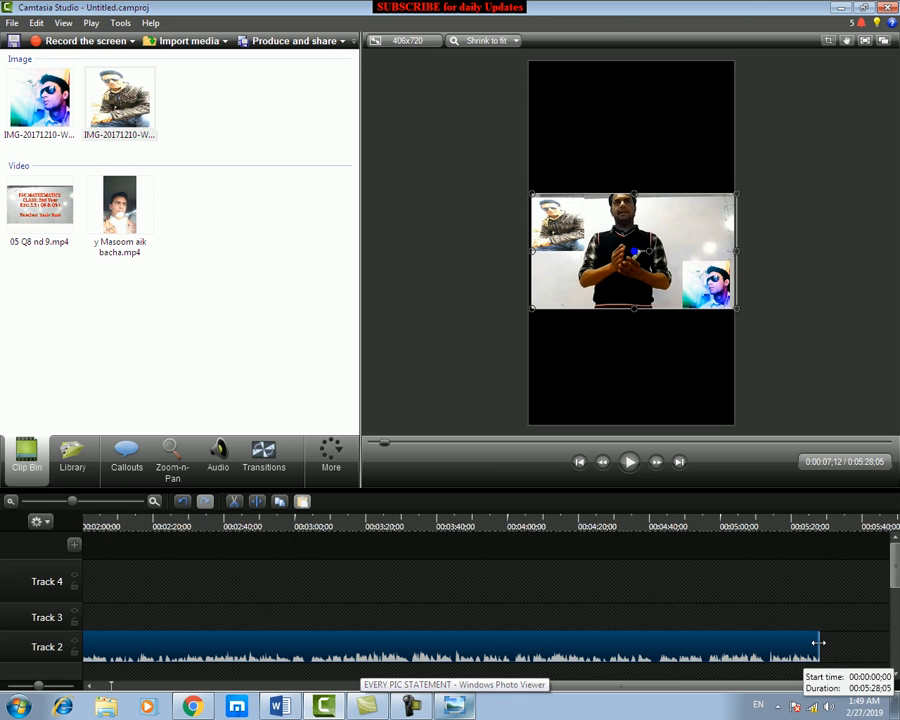
{"action": "left_click_drag", "start_coordinate": [818, 640], "coordinate": [127, 648]}
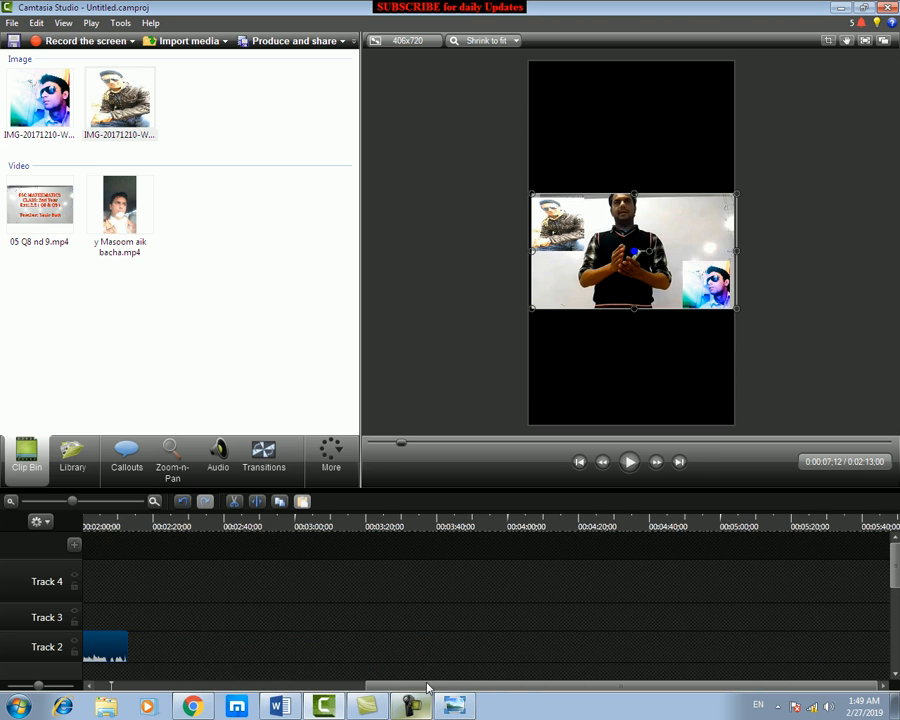
Step: Extend the images on Track 4 and Track 3 to end together with the Track 2 video at 2:13;00
{"action": "left_click", "coordinate": [180, 590]}
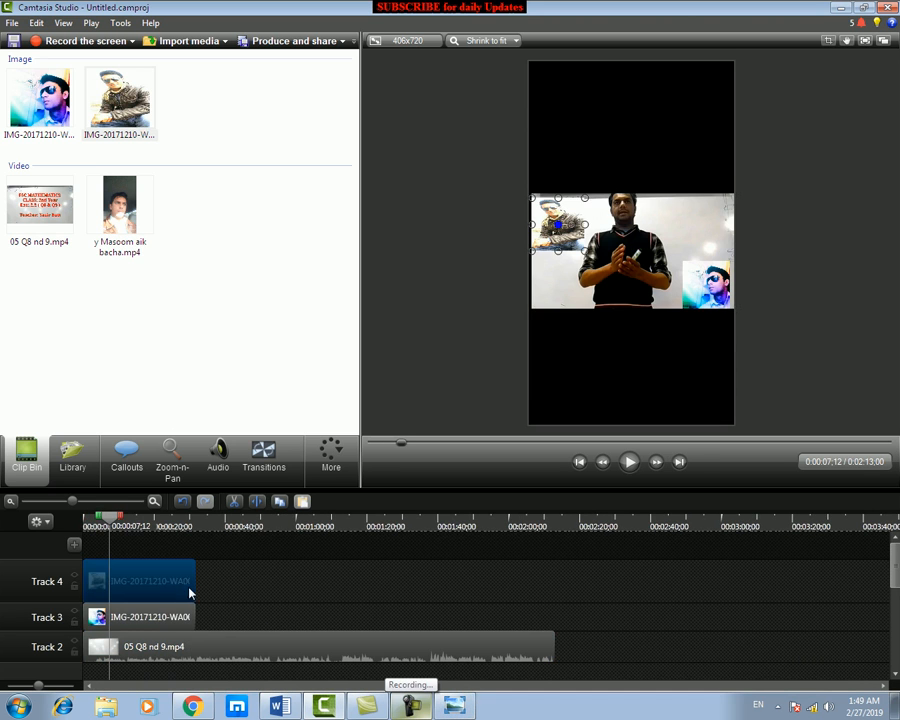
{"action": "left_click", "coordinate": [182, 618]}
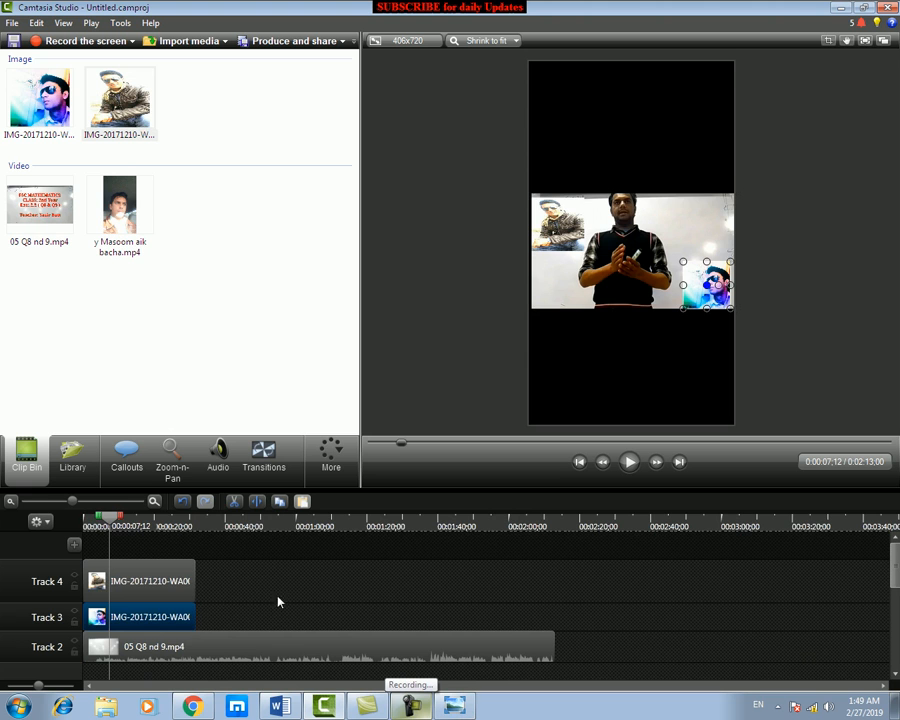
{"action": "left_click", "coordinate": [176, 593]}
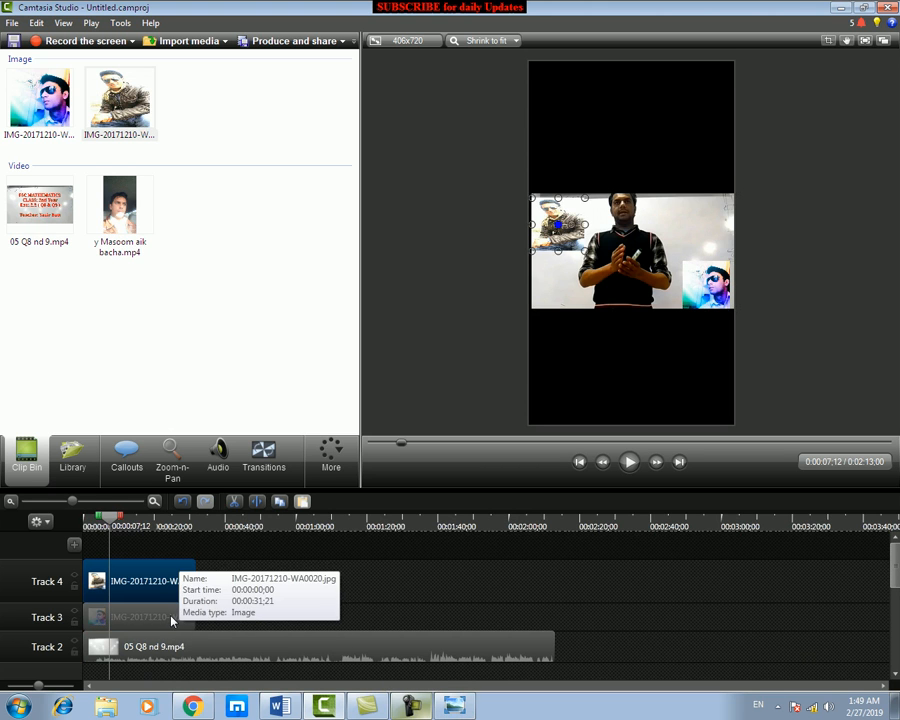
{"action": "left_click_drag", "start_coordinate": [196, 593], "coordinate": [553, 594]}
{"action": "left_click", "coordinate": [155, 618]}
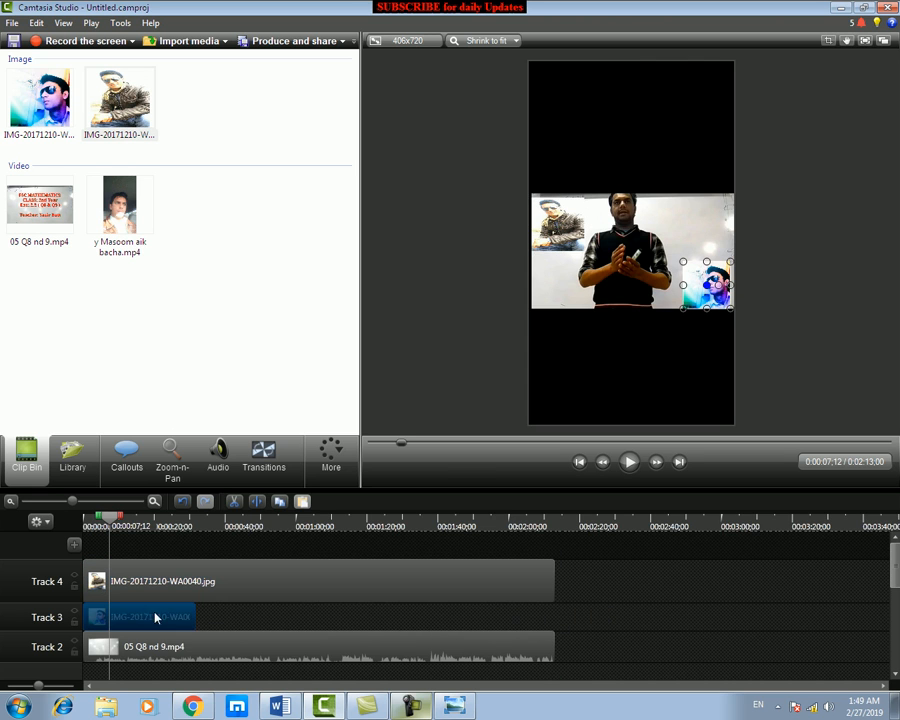
{"action": "left_click_drag", "start_coordinate": [196, 617], "coordinate": [553, 617]}
{"action": "left_click", "coordinate": [549, 652]}
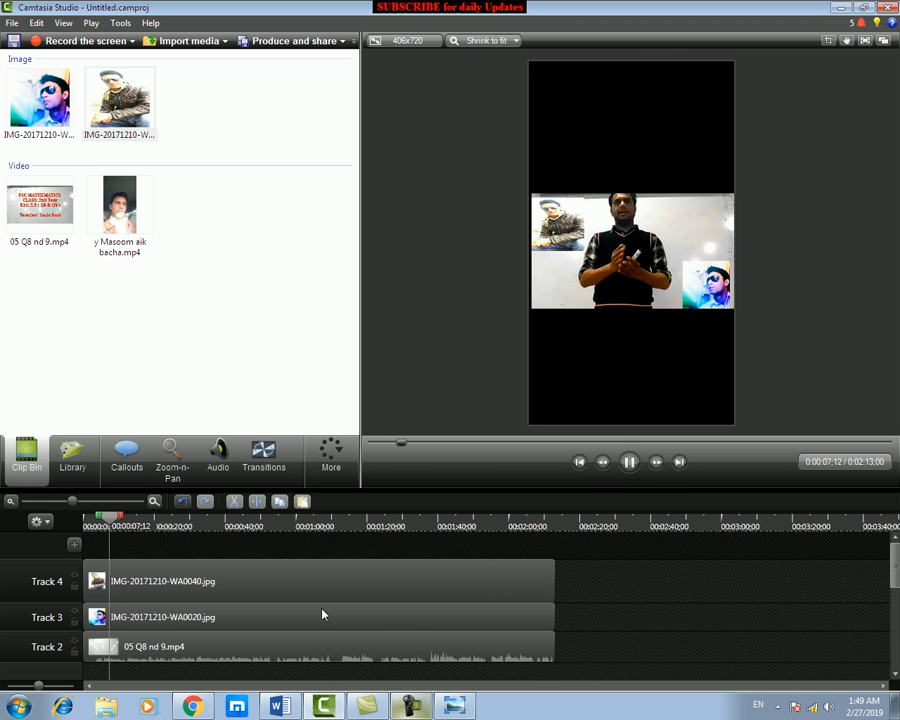
Step: Preview the timeline from about 2:04 to its end and check the overlays again at about 0:51
{"action": "left_click", "coordinate": [635, 467]}
{"action": "left_click_drag", "start_coordinate": [117, 521], "coordinate": [530, 531]}
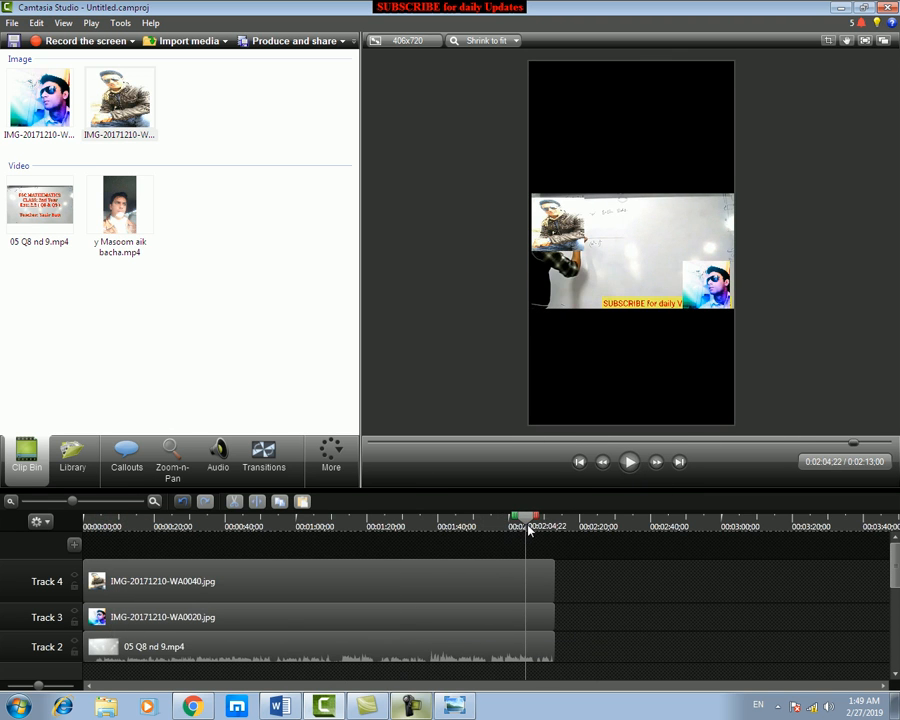
{"action": "left_click", "coordinate": [625, 466]}
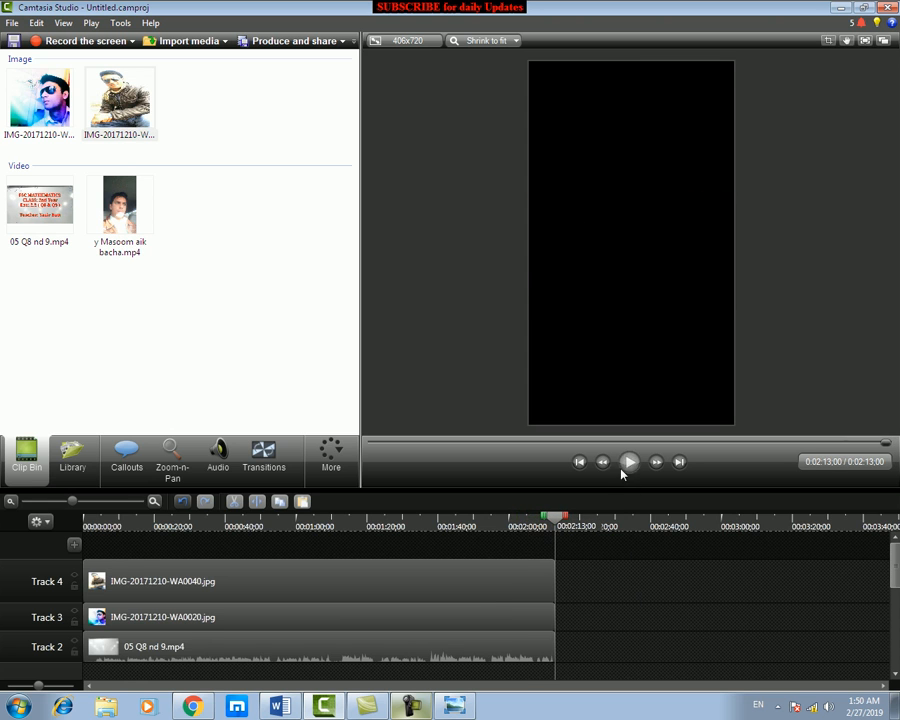
{"action": "left_click_drag", "start_coordinate": [565, 528], "coordinate": [268, 528]}
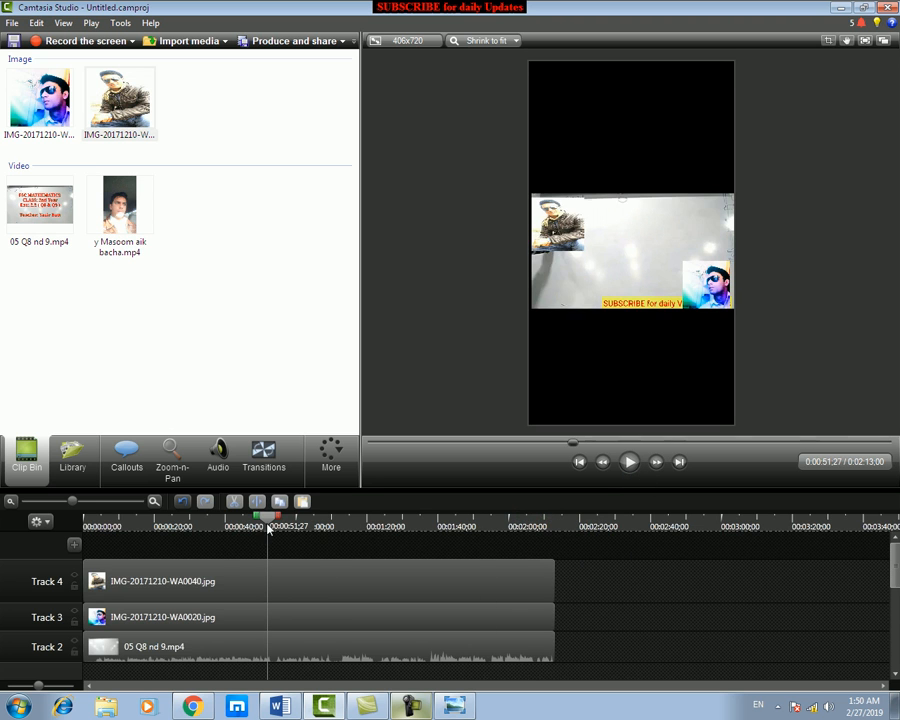
Step: Extend the Track 2 video to 3:43;19 and shorten the Track 4 image to about 1:35, previewing playback across the image's end
{"action": "left_click", "coordinate": [525, 650]}
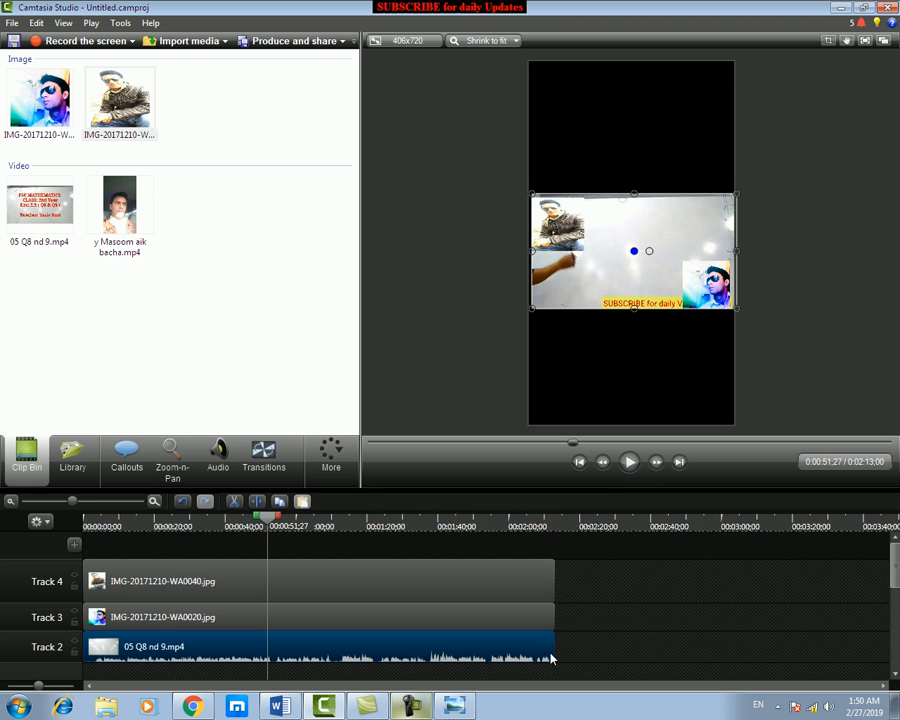
{"action": "left_click_drag", "start_coordinate": [552, 647], "coordinate": [875, 647]}
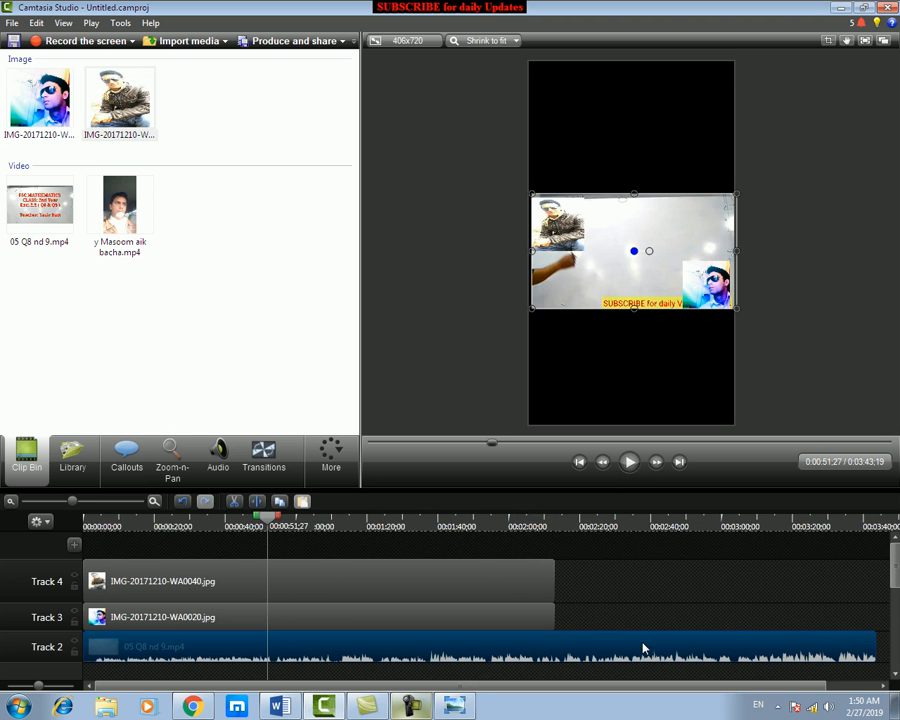
{"action": "left_click", "coordinate": [530, 582]}
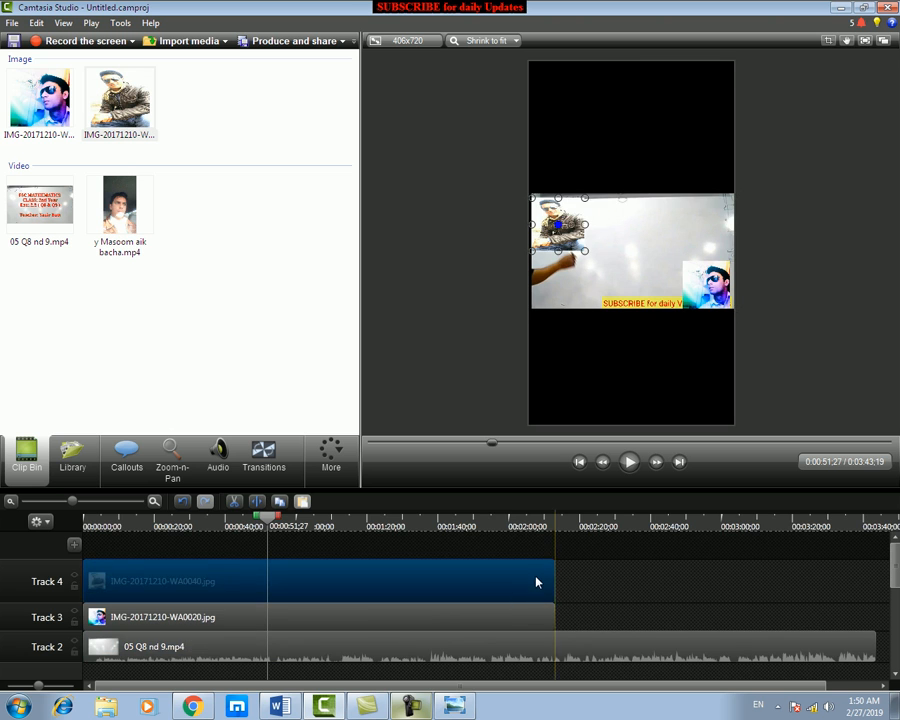
{"action": "left_click_drag", "start_coordinate": [552, 581], "coordinate": [422, 580]}
{"action": "left_click_drag", "start_coordinate": [268, 524], "coordinate": [390, 540]}
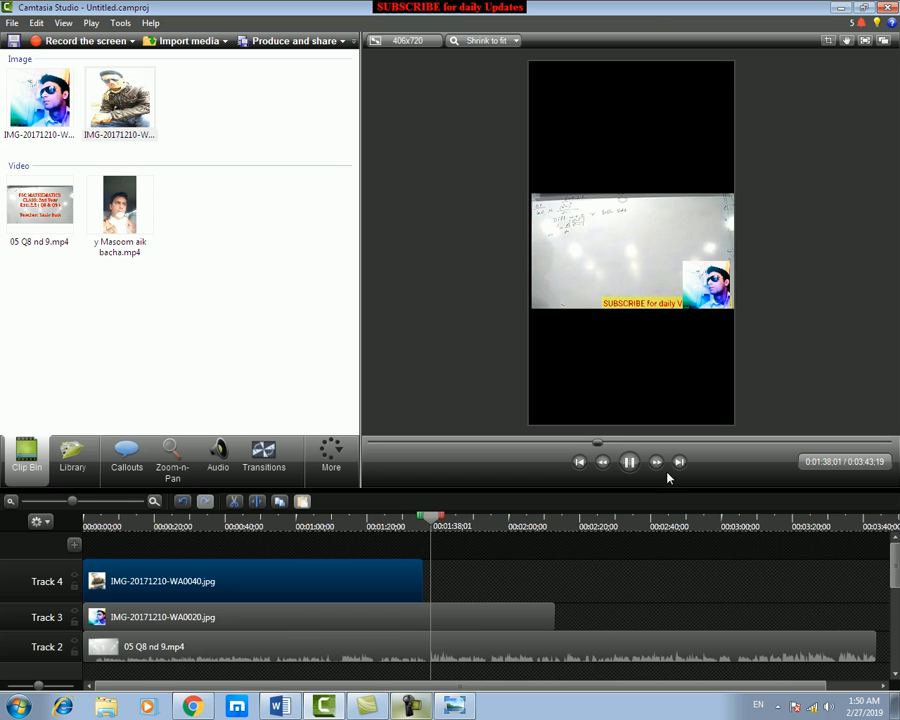
Step: Stop playback and move the playhead back to about 0:24;27
{"action": "left_click", "coordinate": [629, 461]}
{"action": "left_click", "coordinate": [270, 523]}
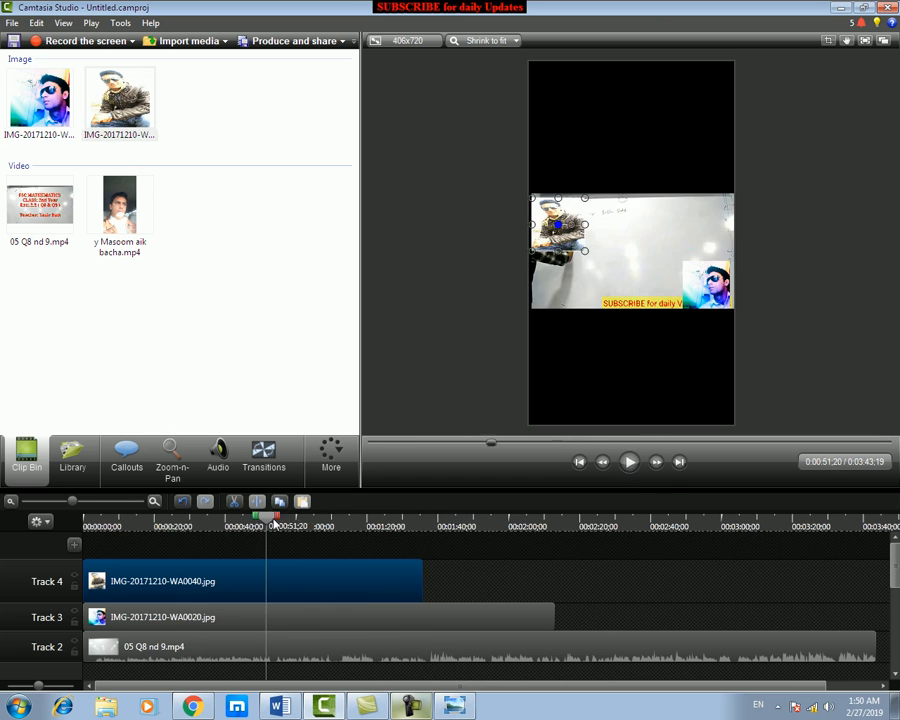
{"action": "left_click_drag", "start_coordinate": [273, 523], "coordinate": [171, 523]}
Step: Preview Full Song from the library's Music - La Ti Da folder and add it to Track 1
{"action": "scroll", "coordinate": [300, 570], "scroll_direction": "down", "scroll_amount": 3}
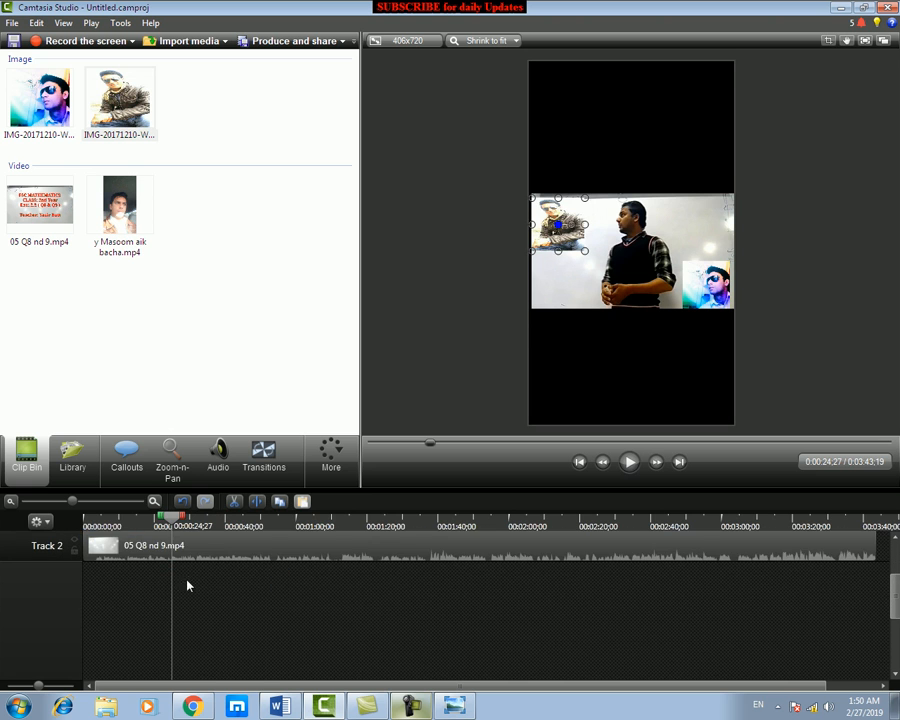
{"action": "scroll", "coordinate": [100, 586], "scroll_direction": "up", "scroll_amount": 2}
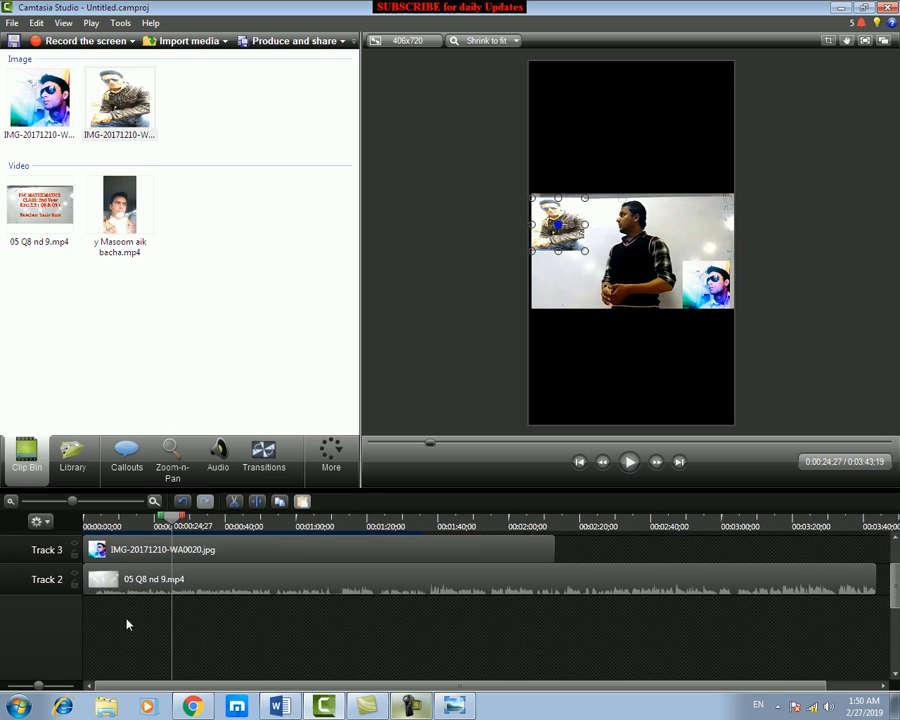
{"action": "left_click", "coordinate": [72, 460]}
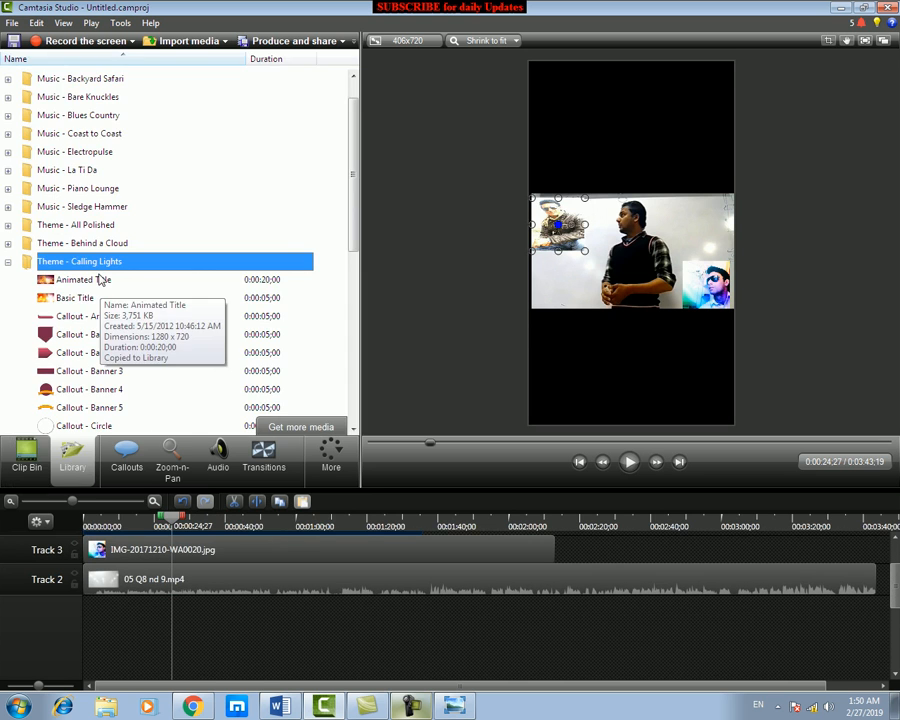
{"action": "double_click", "coordinate": [66, 170]}
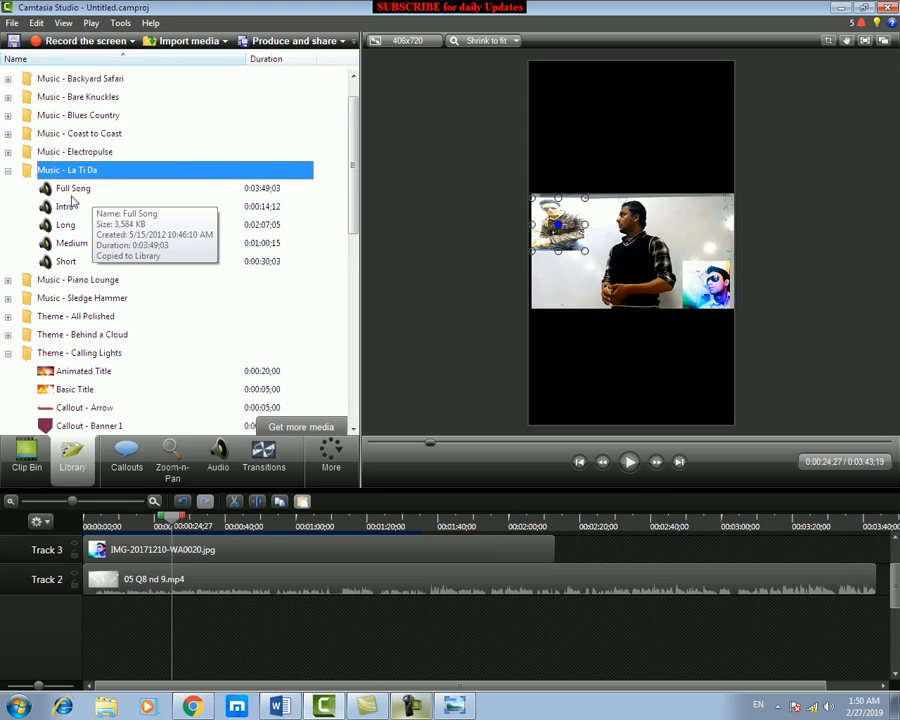
{"action": "double_click", "coordinate": [73, 189]}
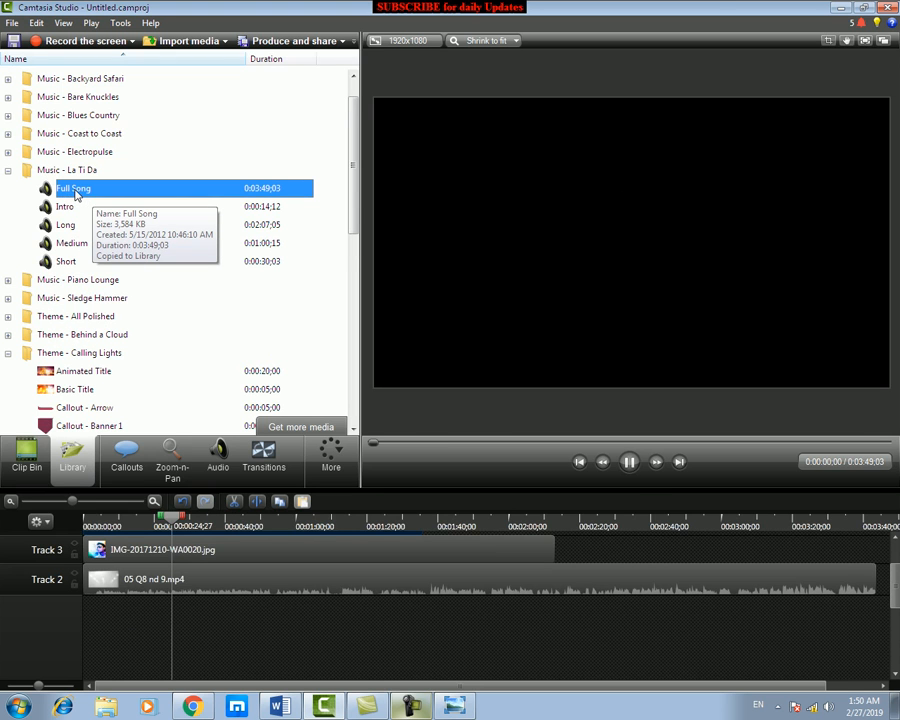
{"action": "left_click_drag", "start_coordinate": [73, 190], "coordinate": [73, 197]}
{"action": "left_click_drag", "start_coordinate": [212, 640], "coordinate": [209, 631]}
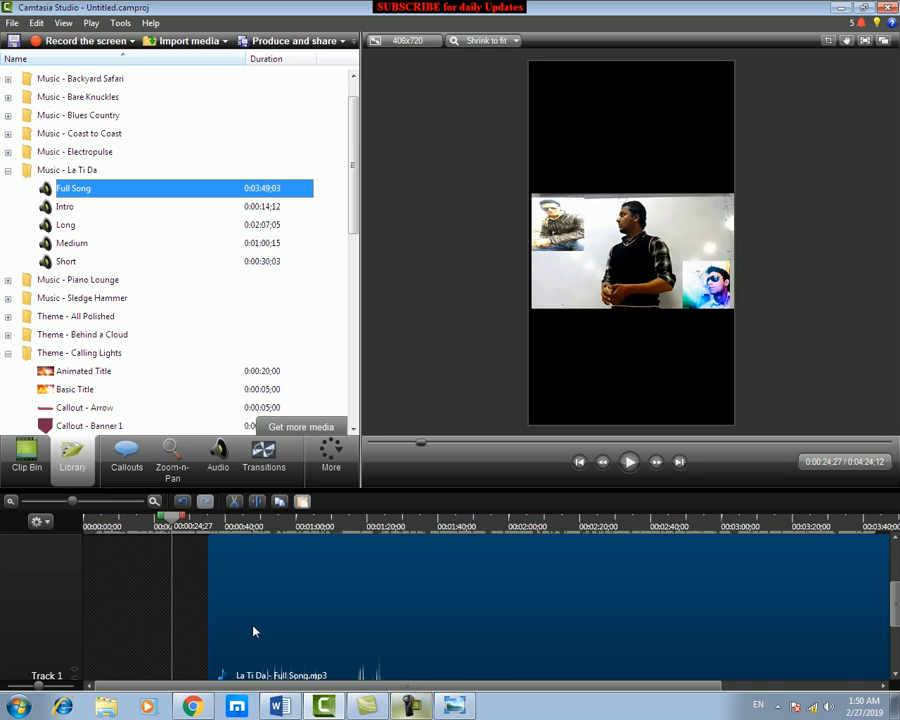
Step: Reduce Track 1's height, move the song to the start of the timeline, and preview playback from 0:24;27
{"action": "left_click_drag", "start_coordinate": [60, 536], "coordinate": [68, 654]}
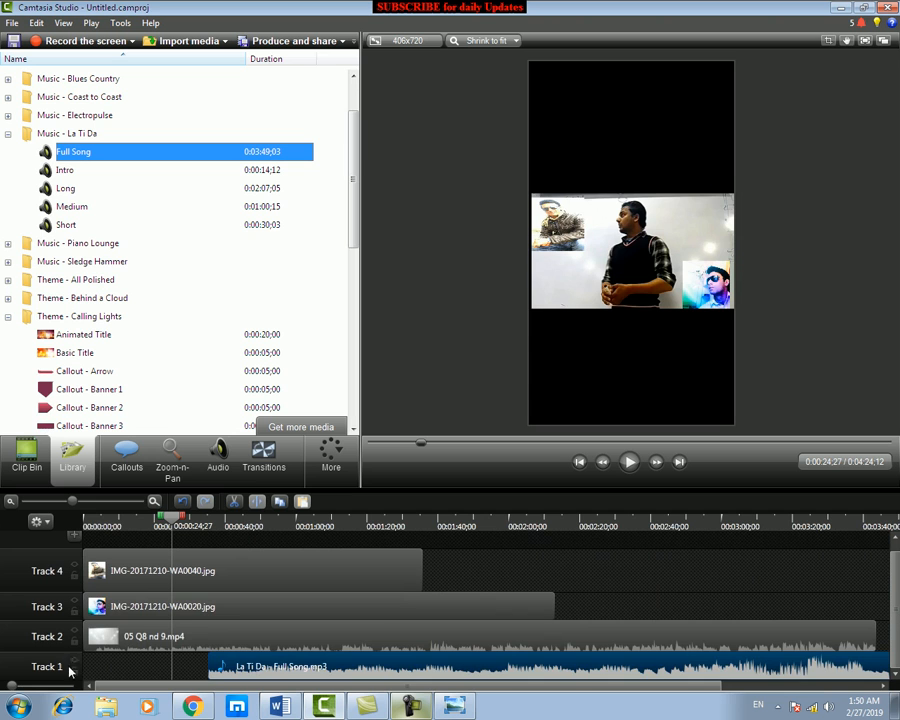
{"action": "left_click_drag", "start_coordinate": [268, 679], "coordinate": [157, 679]}
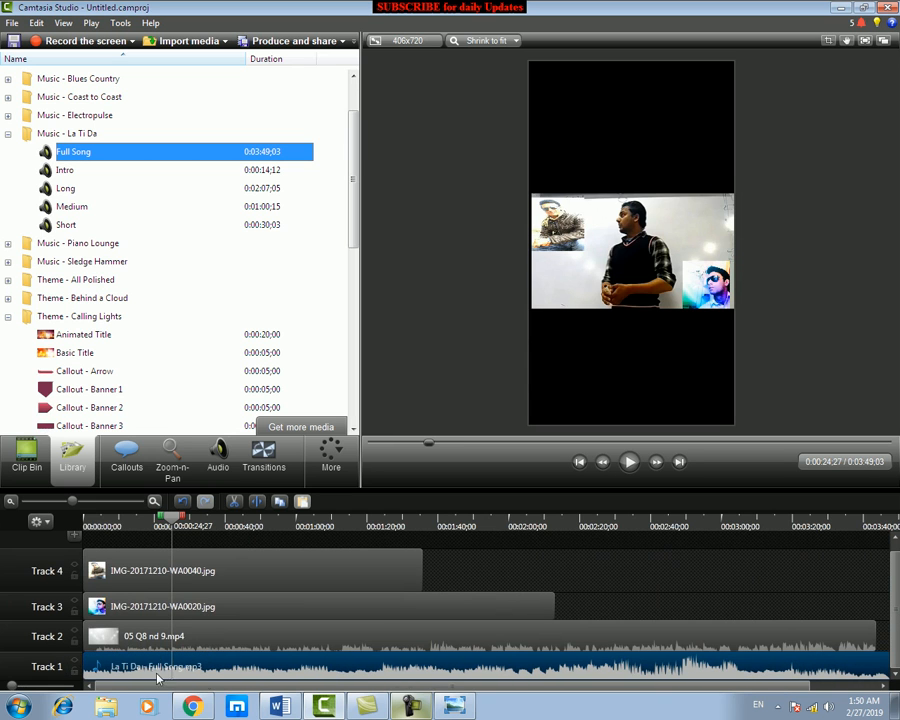
{"action": "left_click", "coordinate": [627, 463]}
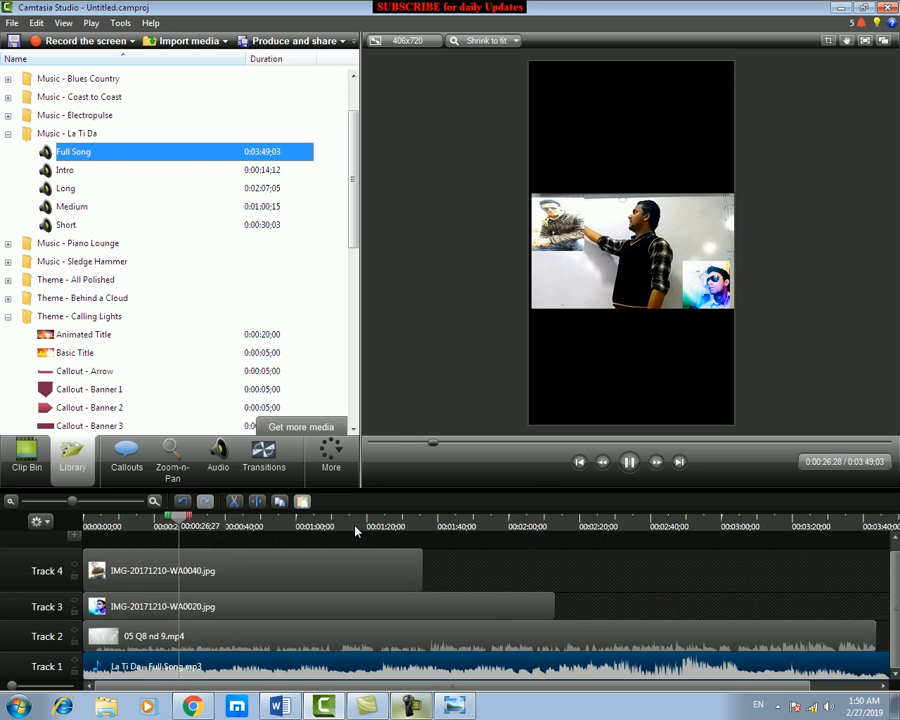
Step: Open the audio editing options, lower the Track 2 video's volume to silence, and preview the song alone to 0:34;27
{"action": "right_click", "coordinate": [396, 652]}
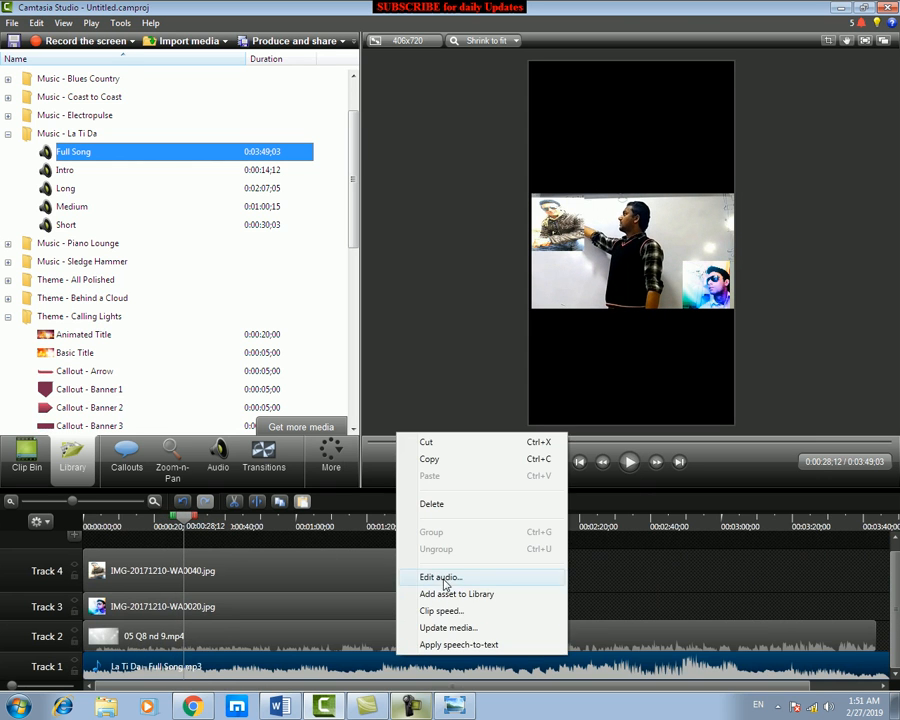
{"action": "left_click", "coordinate": [442, 580]}
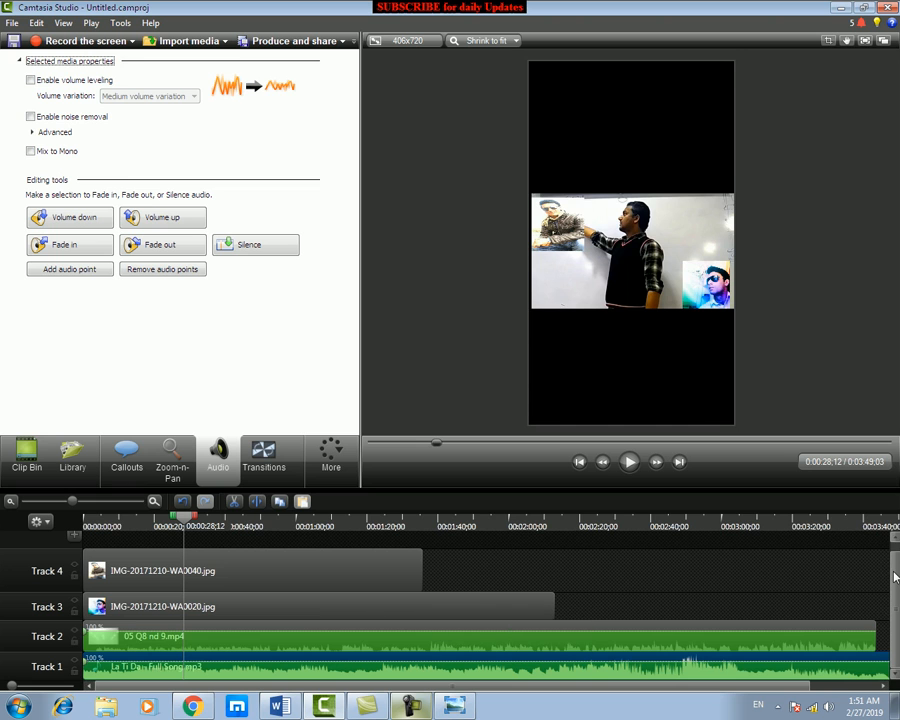
{"action": "left_click", "coordinate": [580, 586]}
{"action": "left_click", "coordinate": [516, 661]}
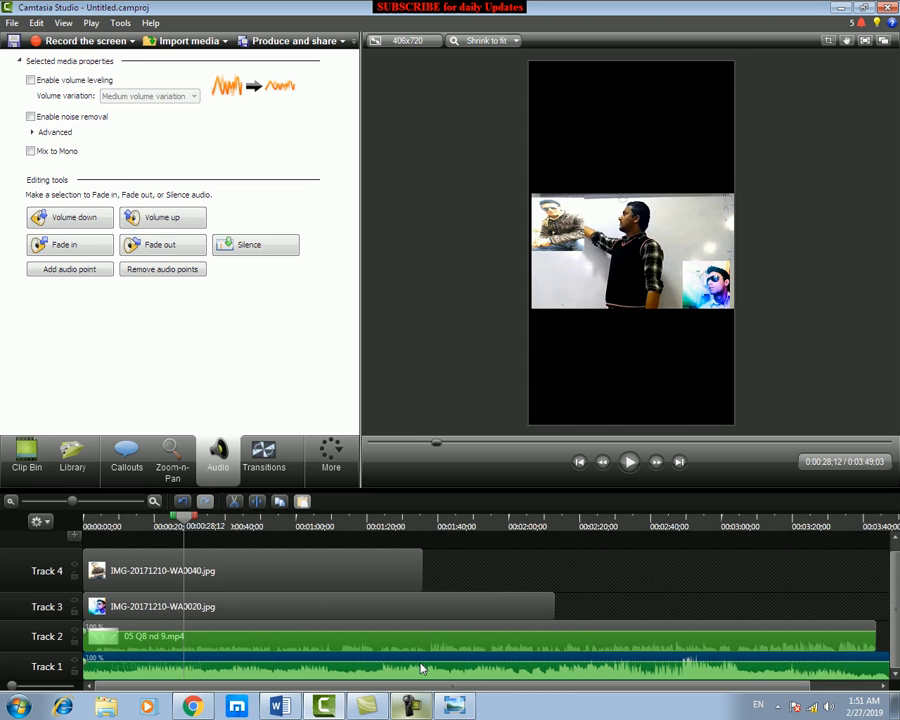
{"action": "left_click_drag", "start_coordinate": [392, 628], "coordinate": [396, 671]}
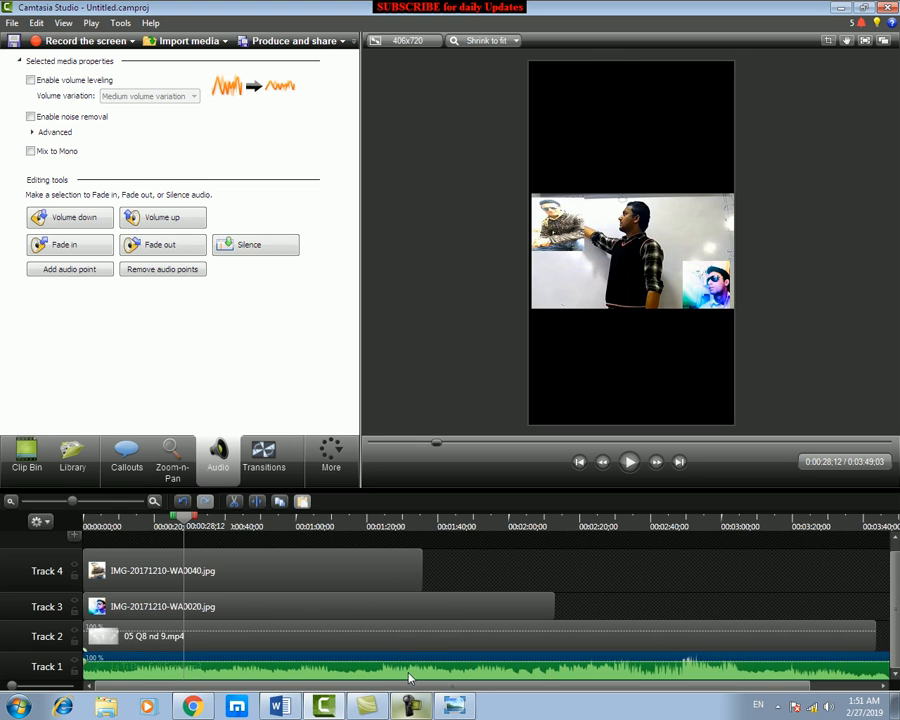
{"action": "key", "text": "space"}
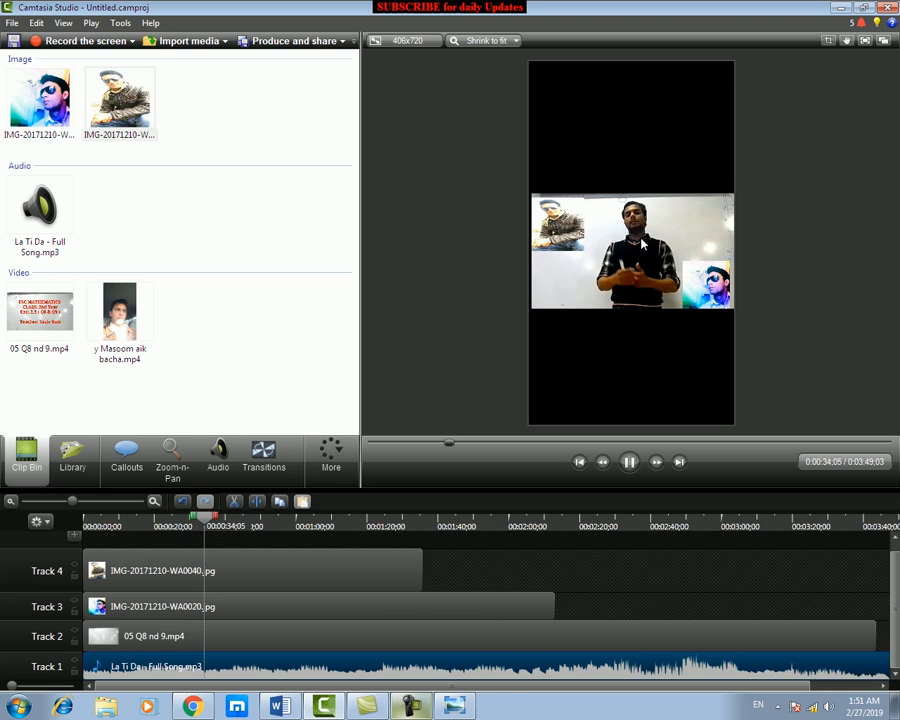
{"action": "left_click", "coordinate": [629, 462]}
Step: Open the audio editing options for the Track 2 video and increase Track 2's height
{"action": "left_click", "coordinate": [270, 638]}
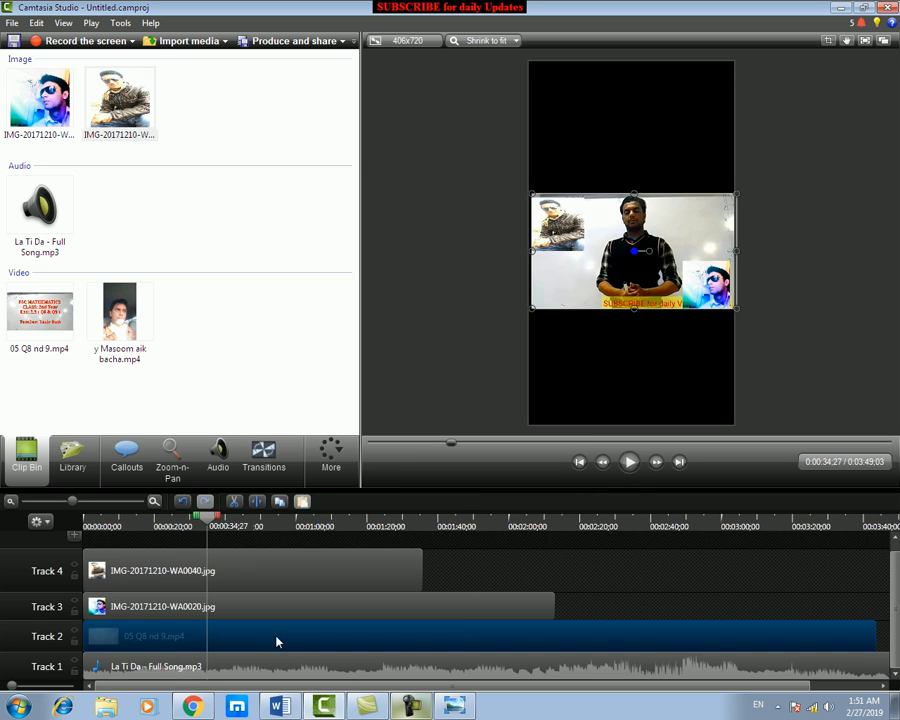
{"action": "right_click", "coordinate": [278, 636]}
{"action": "left_click", "coordinate": [320, 514]}
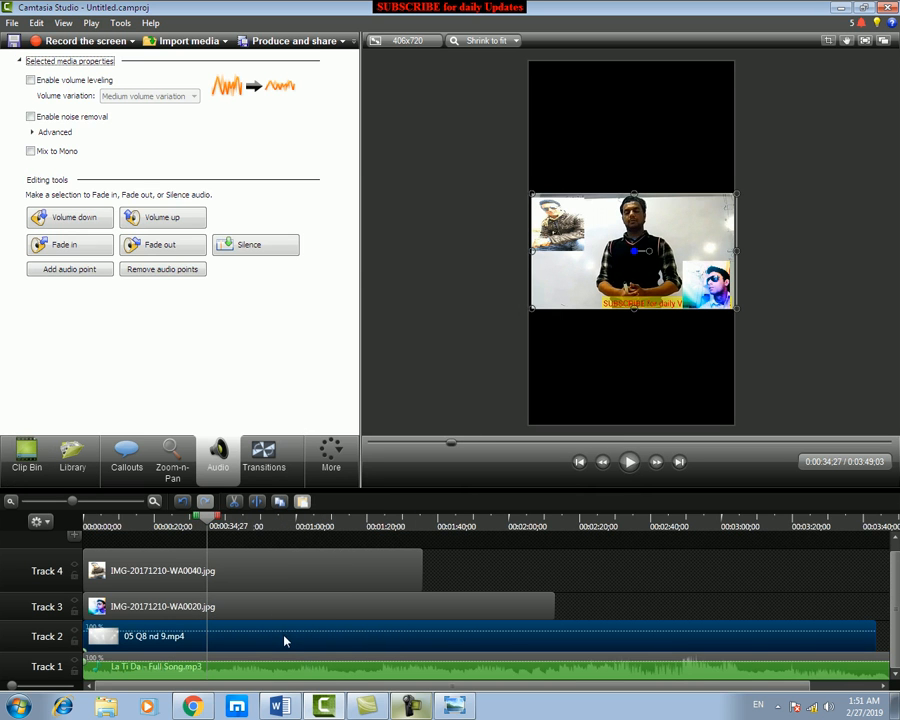
{"action": "left_click_drag", "start_coordinate": [52, 622], "coordinate": [50, 585]}
{"action": "left_click", "coordinate": [257, 652]}
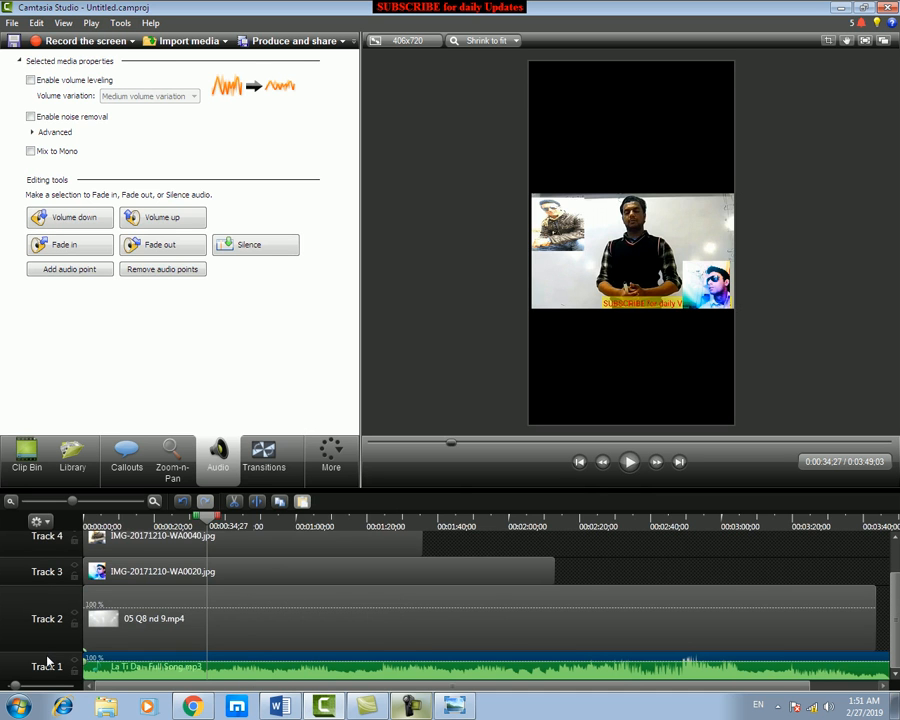
Step: Enlarge Track 1, lower the La Ti Da song's volume to near the bottom, and preview it to 0:37;24
{"action": "left_click_drag", "start_coordinate": [46, 651], "coordinate": [52, 561]}
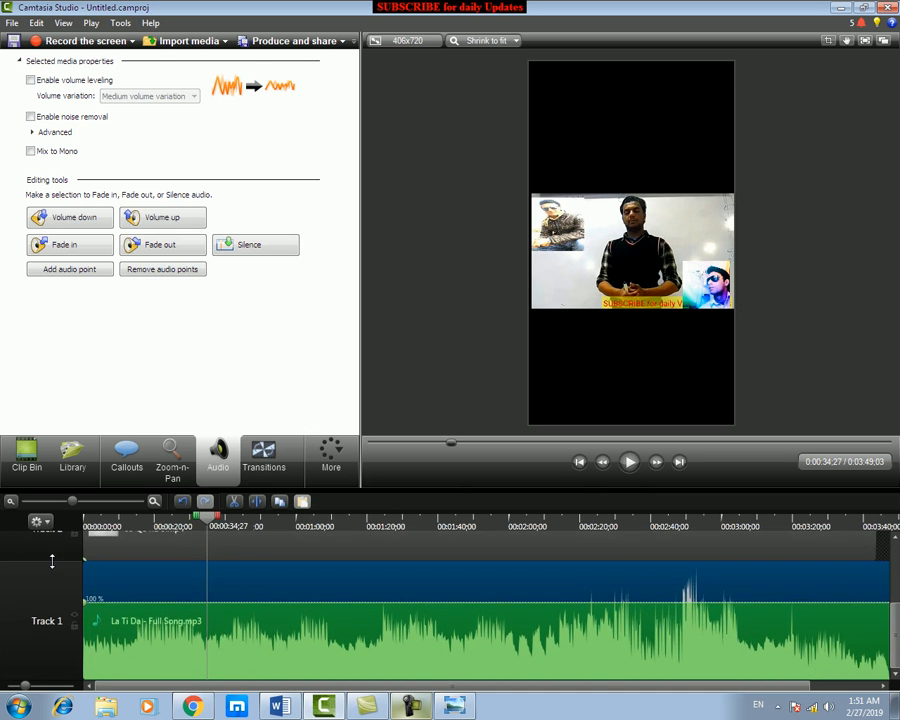
{"action": "left_click_drag", "start_coordinate": [264, 600], "coordinate": [266, 670]}
{"action": "key", "text": "space"}
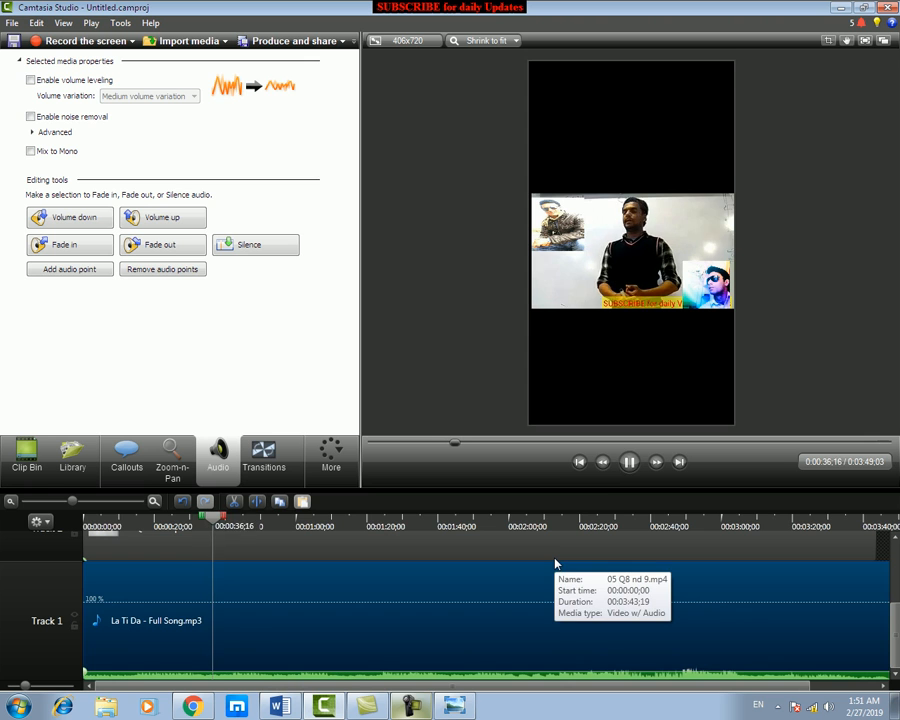
{"action": "left_click", "coordinate": [629, 461]}
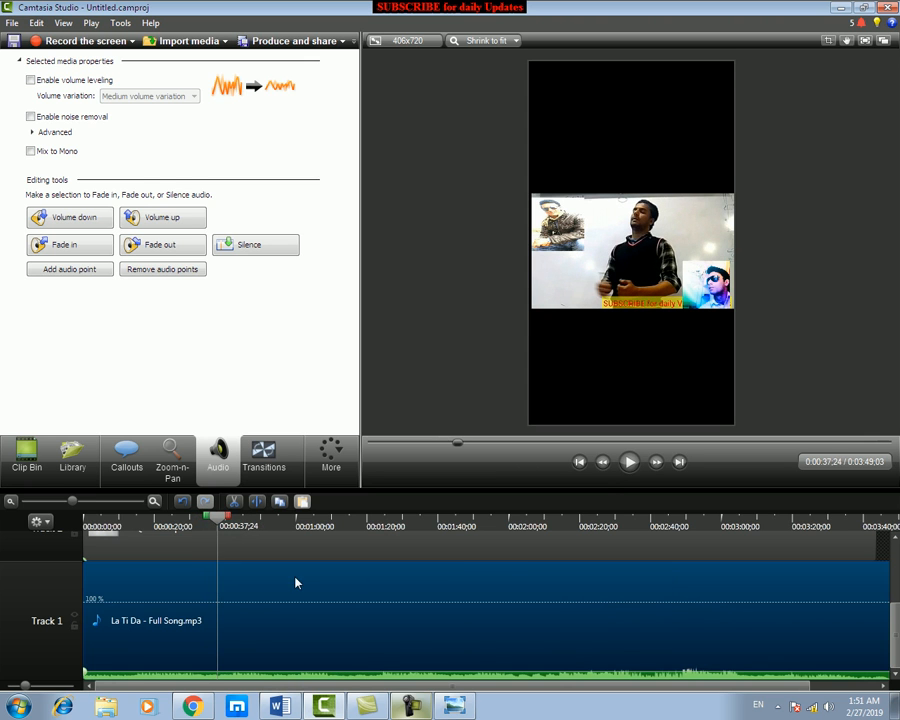
Step: Enlarge Track 2 further and bring the 05 Q8 nd 9.mp4 audio volume back up to slightly below 100%
{"action": "scroll", "coordinate": [170, 590], "scroll_direction": "up", "scroll_amount": 2}
{"action": "left_click", "coordinate": [165, 587]}
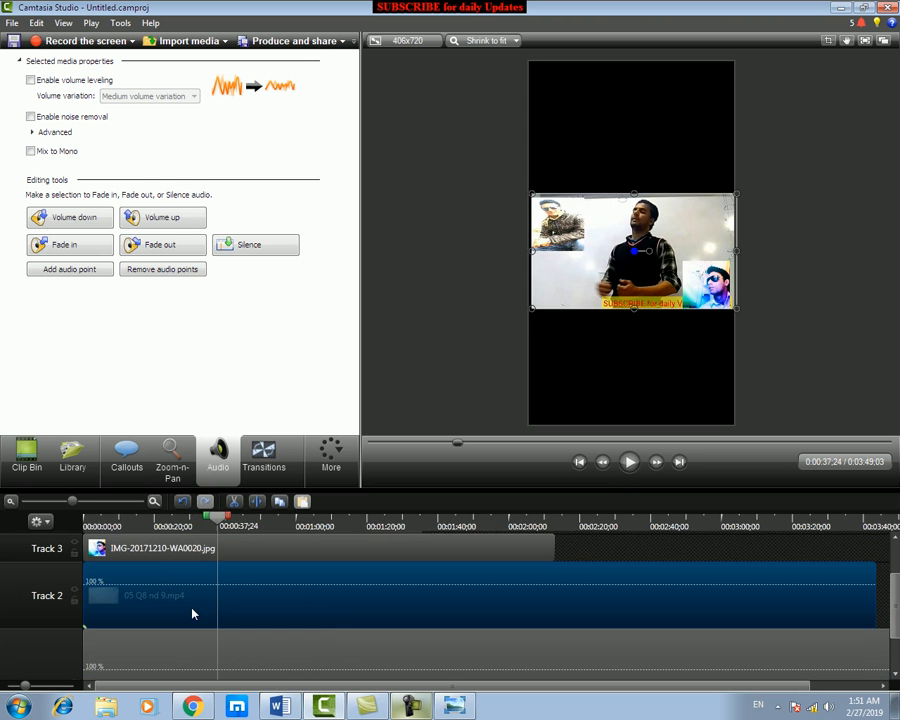
{"action": "right_click", "coordinate": [251, 605]}
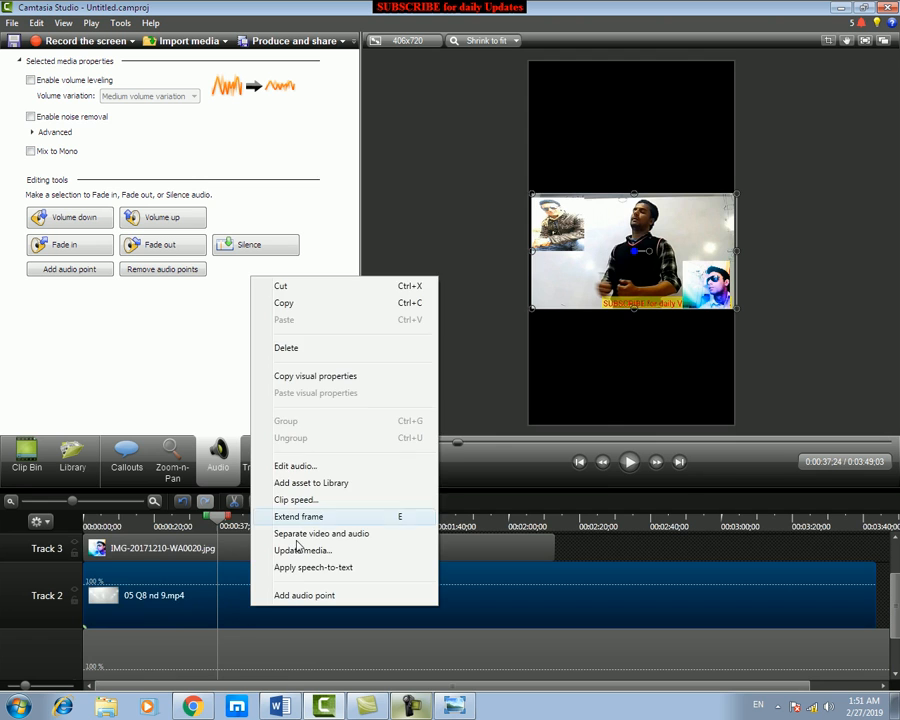
{"action": "left_click", "coordinate": [298, 466]}
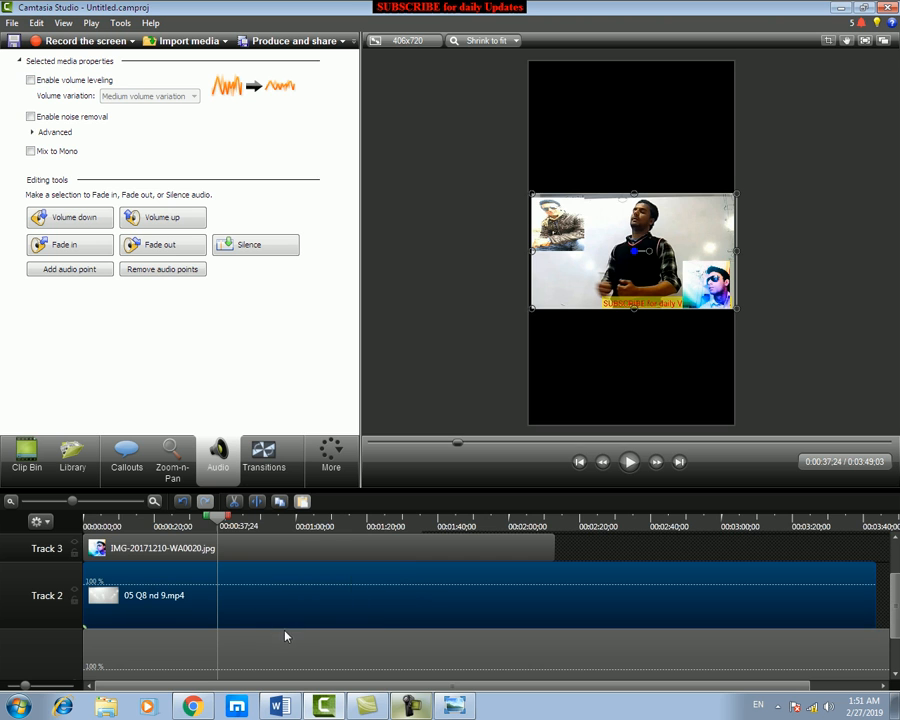
{"action": "left_click_drag", "start_coordinate": [55, 561], "coordinate": [55, 531]}
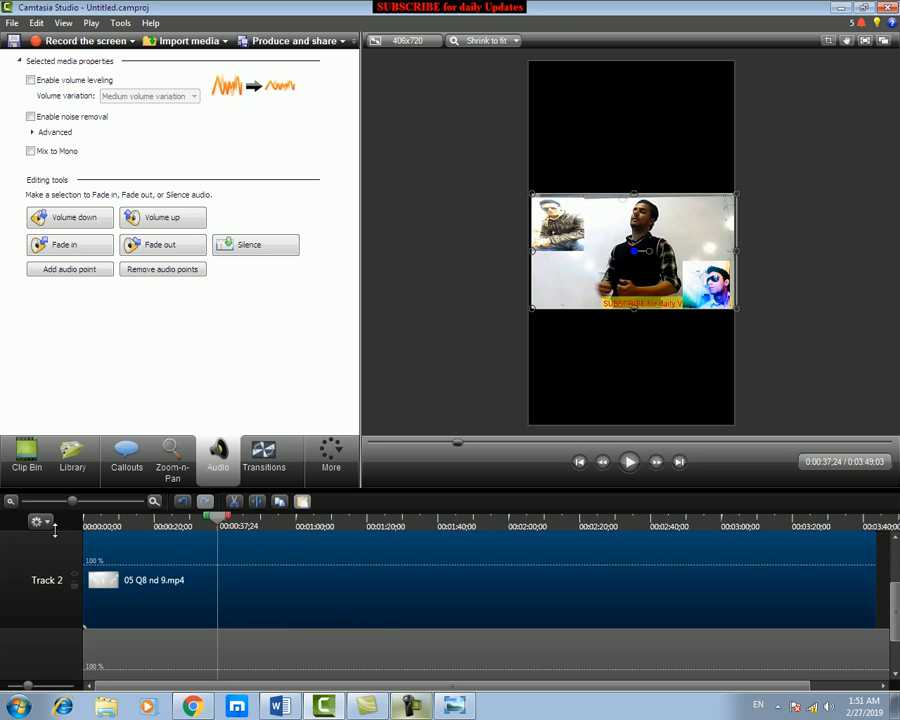
{"action": "left_click_drag", "start_coordinate": [280, 628], "coordinate": [287, 582]}
Step: Set the Track 1 song to a low background volume, reduce Track 1's height, and preview the audio mix to 0:43;23
{"action": "scroll", "coordinate": [549, 649], "scroll_direction": "down", "scroll_amount": 2}
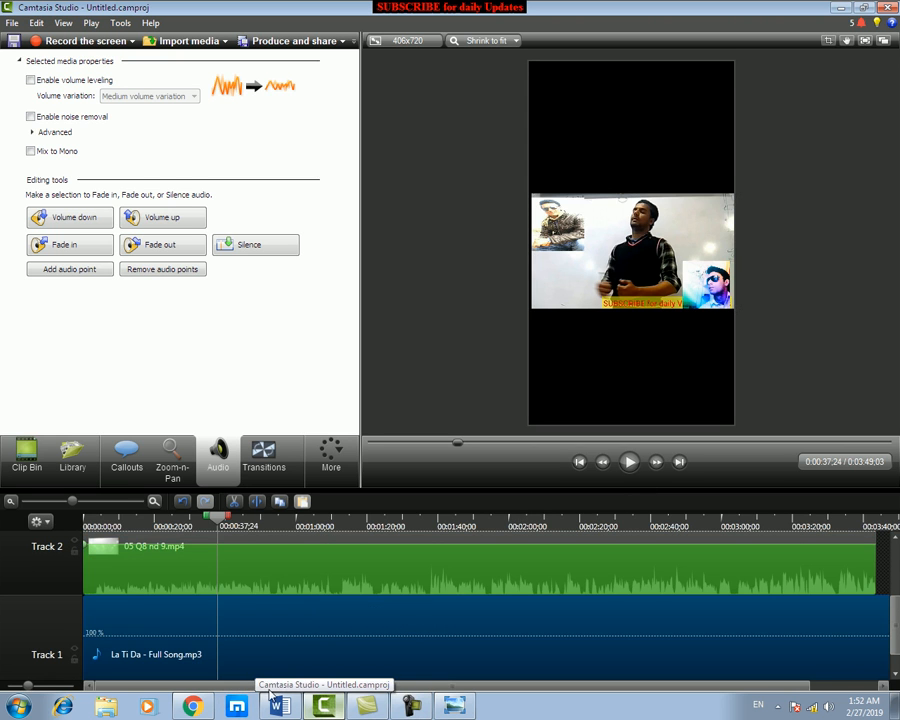
{"action": "scroll", "coordinate": [265, 668], "scroll_direction": "down", "scroll_amount": 1}
{"action": "left_click_drag", "start_coordinate": [276, 672], "coordinate": [272, 655]}
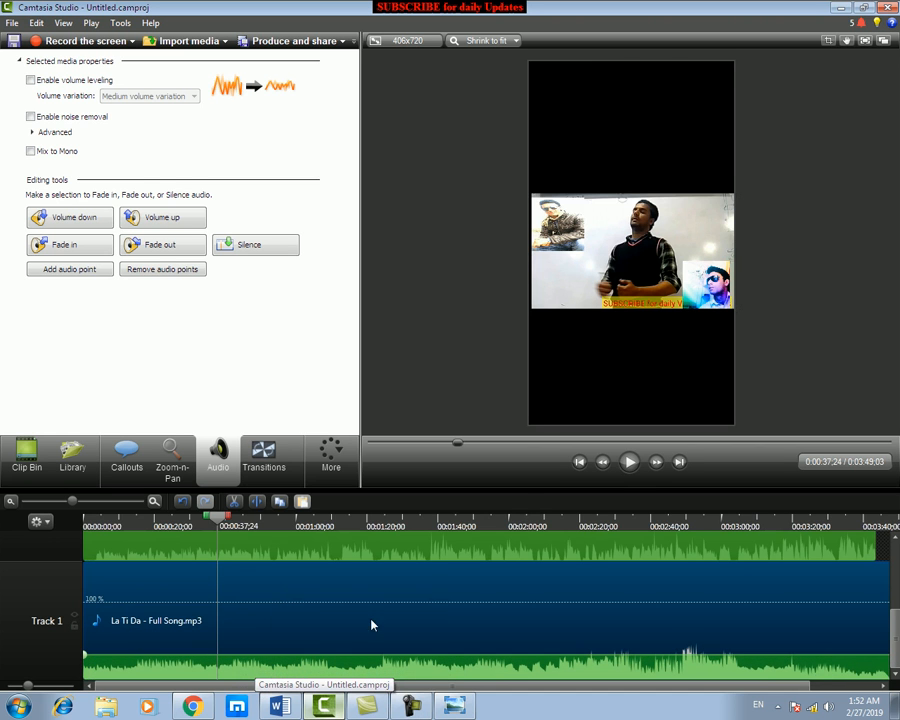
{"action": "left_click_drag", "start_coordinate": [51, 560], "coordinate": [51, 627]}
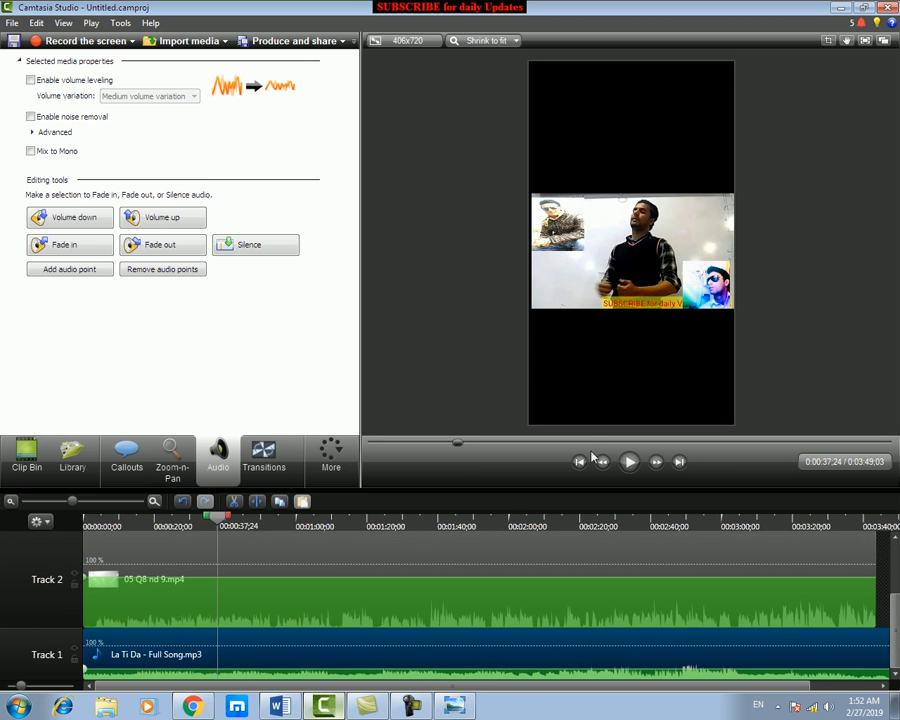
{"action": "key", "text": "space"}
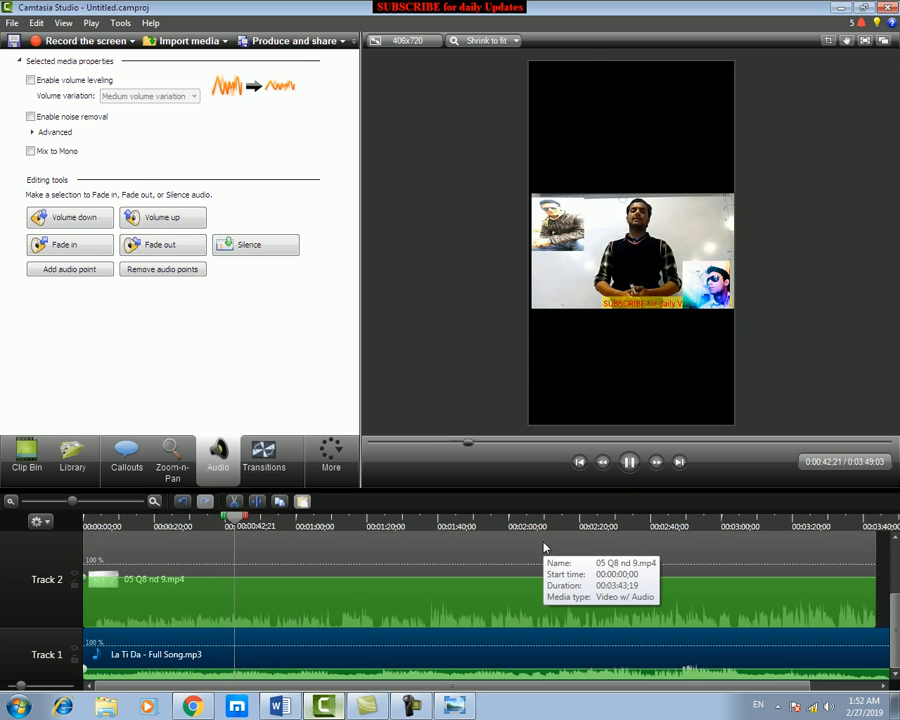
{"action": "key", "text": "space"}
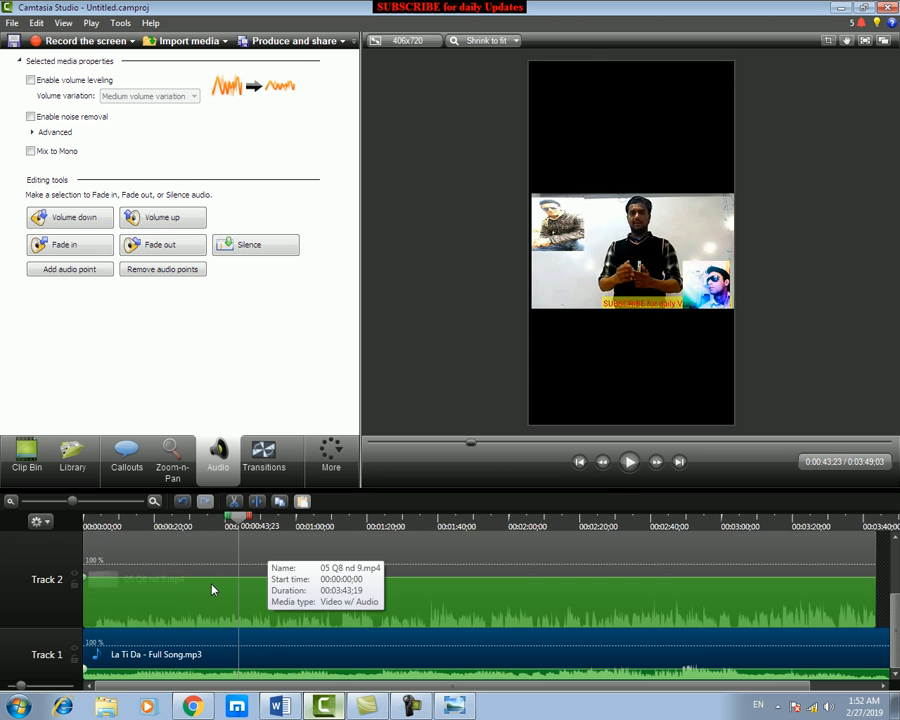
Step: Return to the Clip Bin, reduce Track 2's height, and slightly increase Track 4's height
{"action": "left_click", "coordinate": [26, 458]}
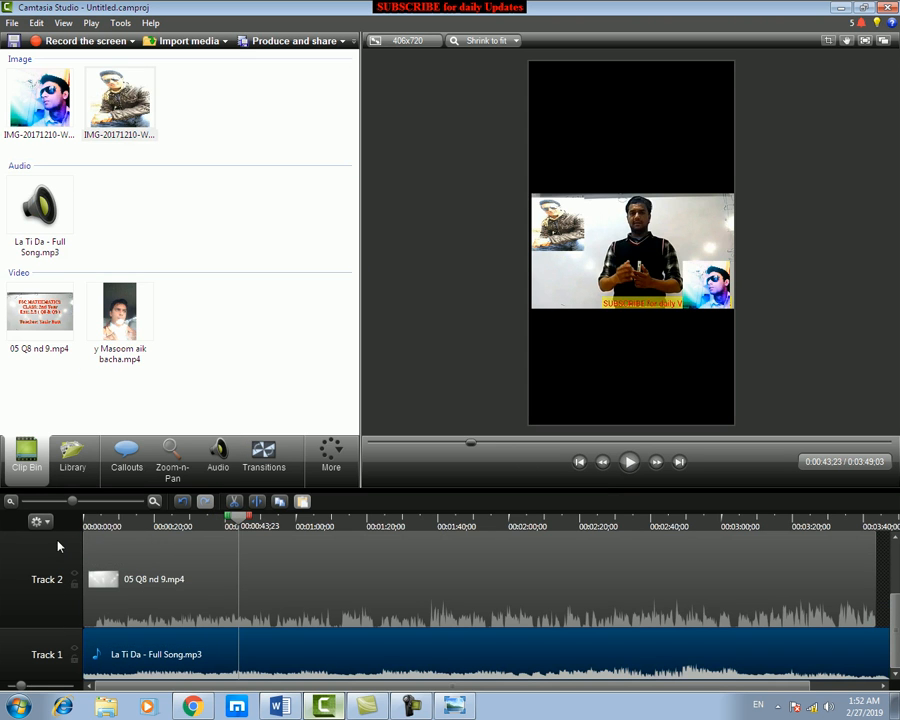
{"action": "left_click_drag", "start_coordinate": [58, 537], "coordinate": [63, 588]}
{"action": "scroll", "coordinate": [44, 633], "scroll_direction": "up", "scroll_amount": 2}
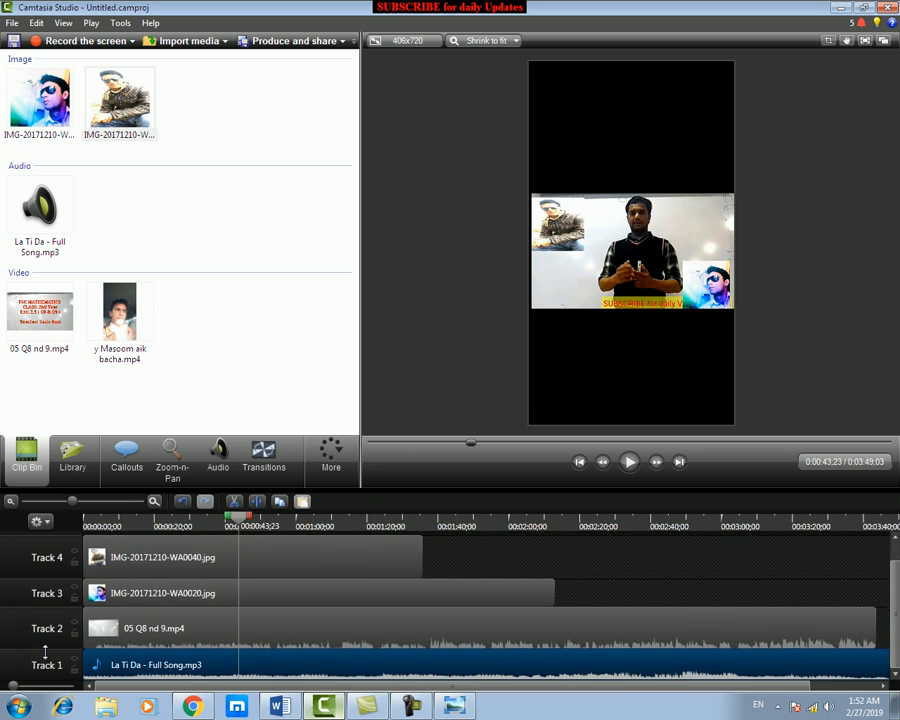
{"action": "left_click_drag", "start_coordinate": [61, 538], "coordinate": [62, 534]}
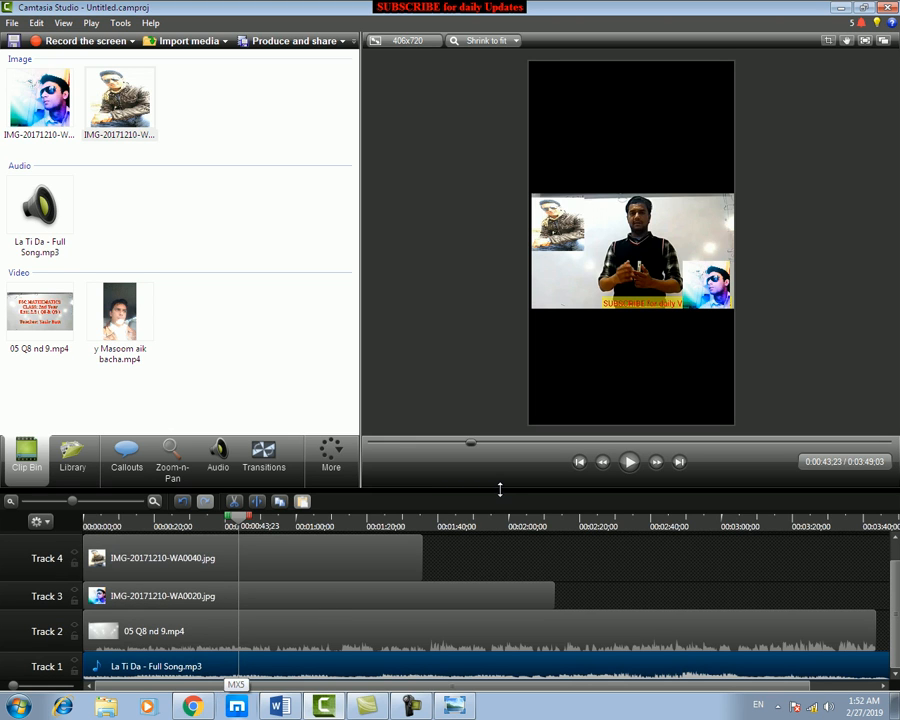
Step: Enlarge the timeline area, increase the empty Track 5's height, and slightly reduce Track 4's height
{"action": "left_click_drag", "start_coordinate": [500, 489], "coordinate": [492, 355]}
{"action": "left_click_drag", "start_coordinate": [56, 505], "coordinate": [61, 422]}
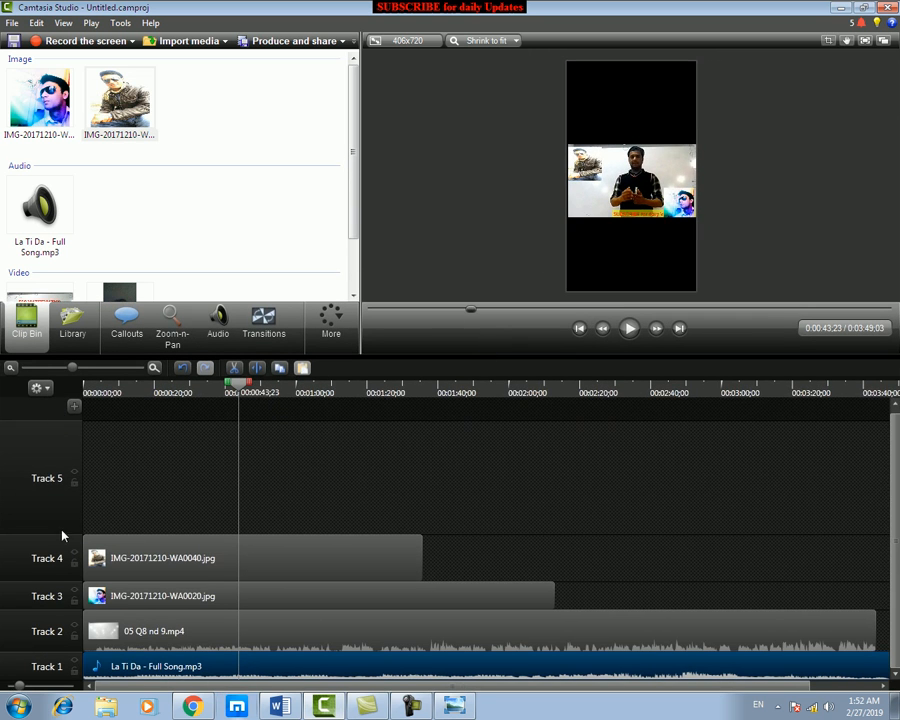
{"action": "mouse_move", "coordinate": [59, 536]}
{"action": "left_mouse_down"}
{"action": "mouse_move", "coordinate": [64, 466]}
{"action": "mouse_move", "coordinate": [66, 544]}
{"action": "left_mouse_up"}
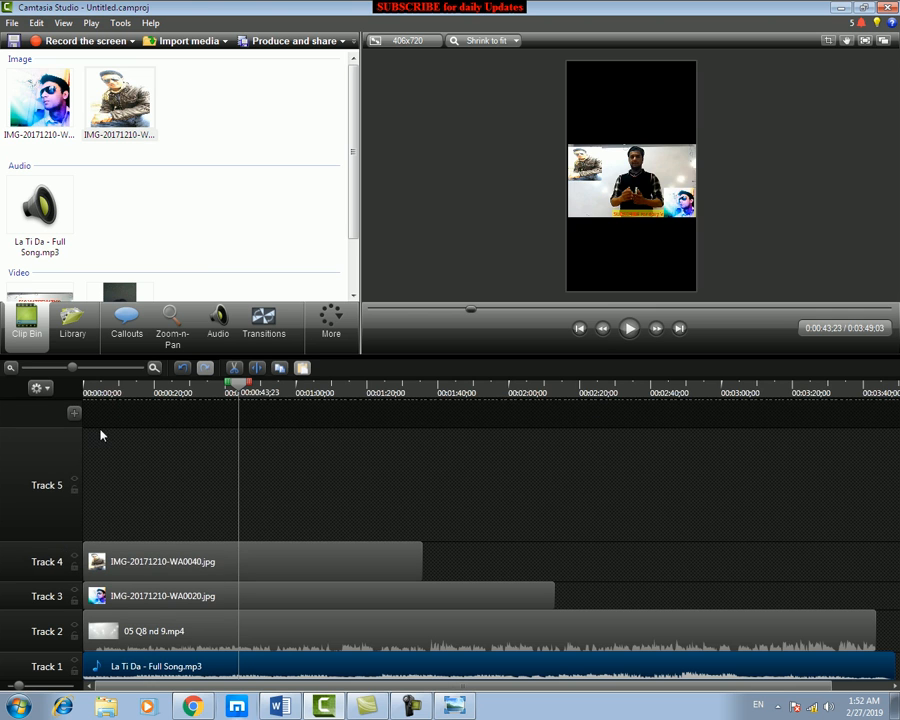
Step: Shrink the timeline area to give the preview more room and remove the empty Track 5
{"action": "left_click_drag", "start_coordinate": [48, 427], "coordinate": [49, 498]}
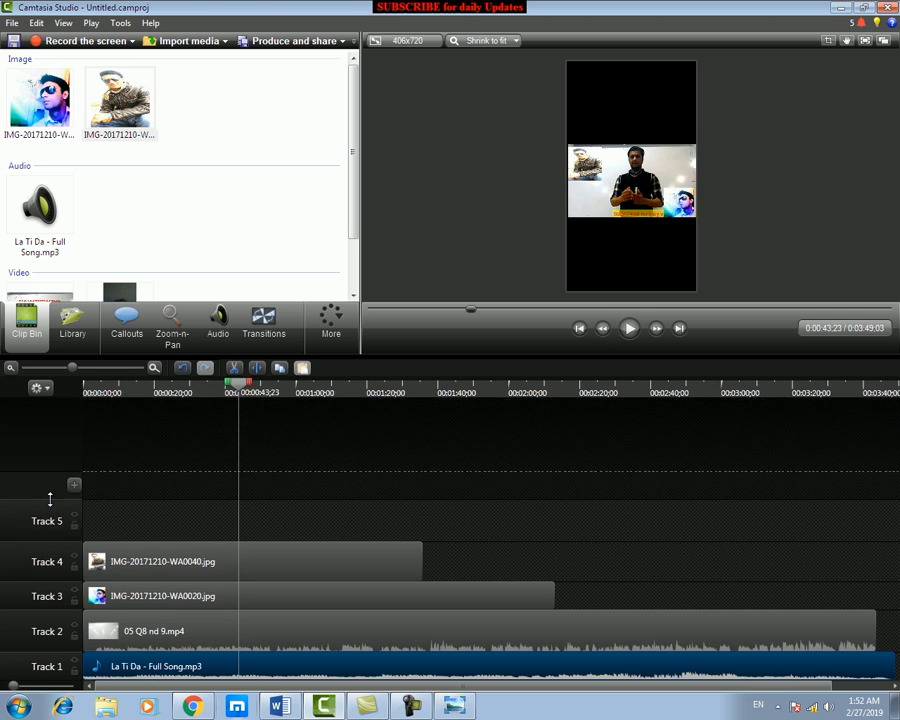
{"action": "left_click_drag", "start_coordinate": [491, 354], "coordinate": [493, 450]}
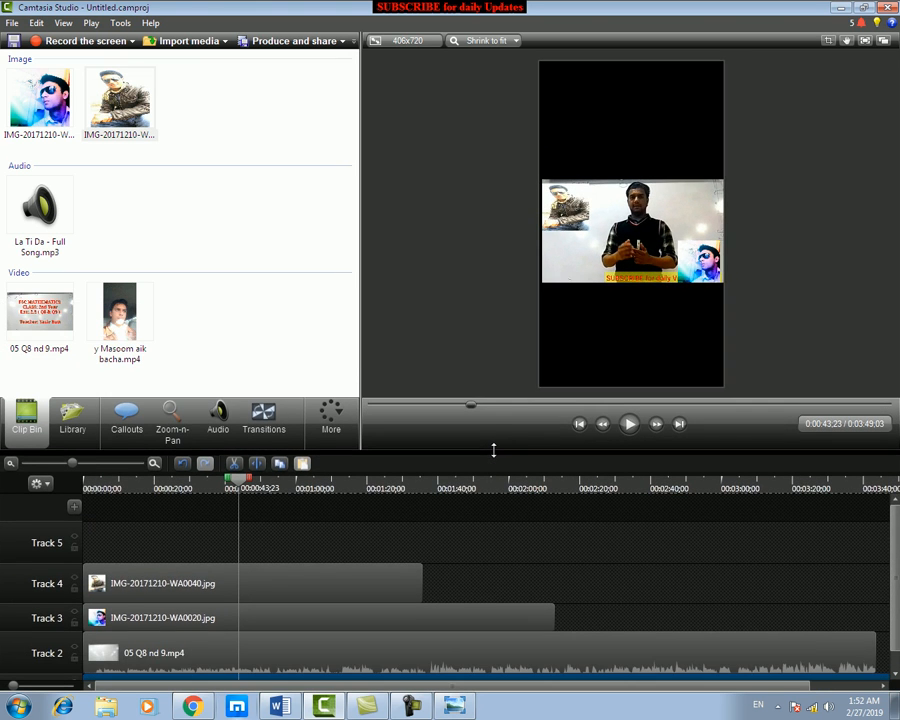
{"action": "right_click", "coordinate": [47, 542]}
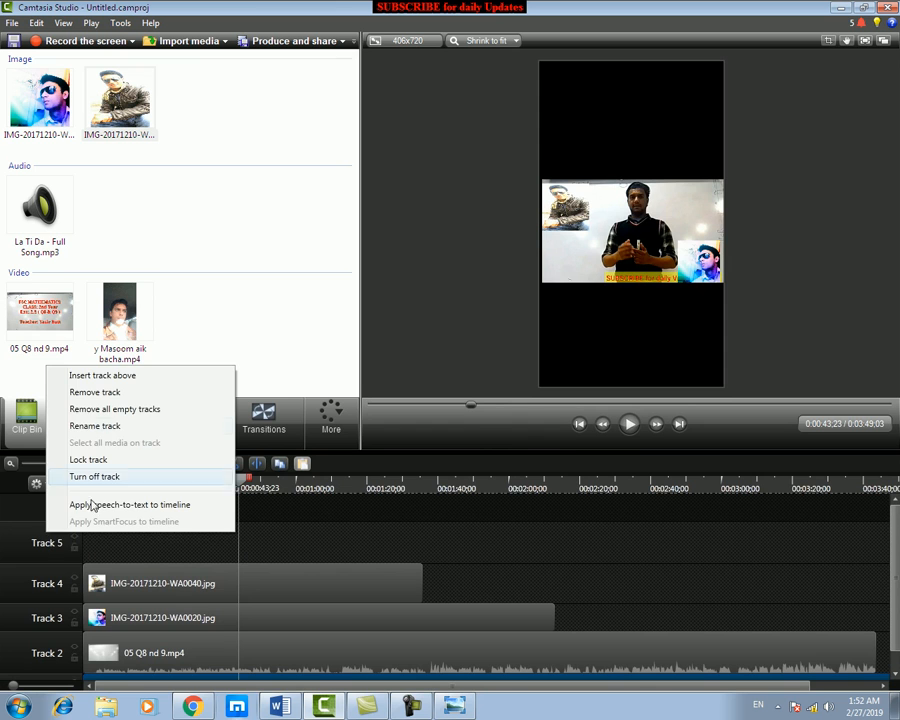
{"action": "right_click", "coordinate": [40, 545]}
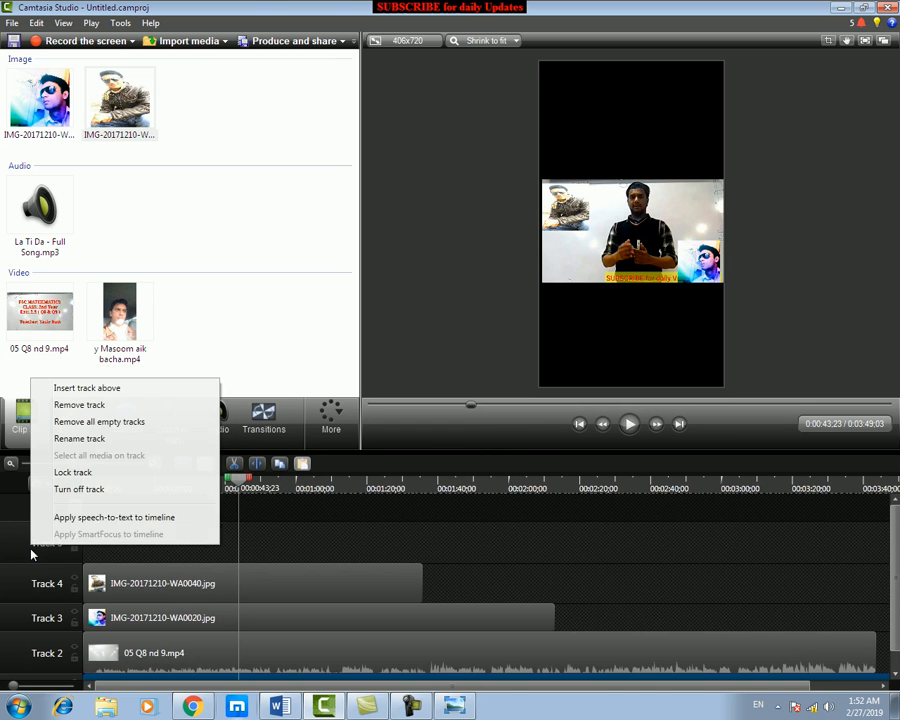
{"action": "left_click", "coordinate": [62, 404]}
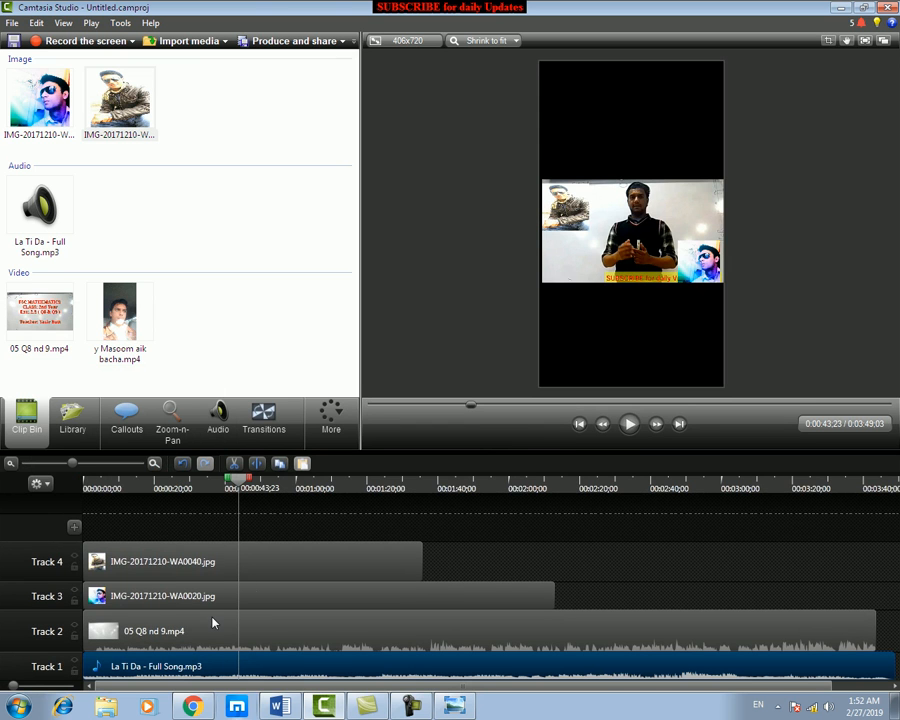
Step: Select the clips on Tracks 4, 3 and 2 in turn to identify each on the canvas, ending on Track 4's image
{"action": "left_click", "coordinate": [136, 565]}
{"action": "left_click", "coordinate": [143, 599]}
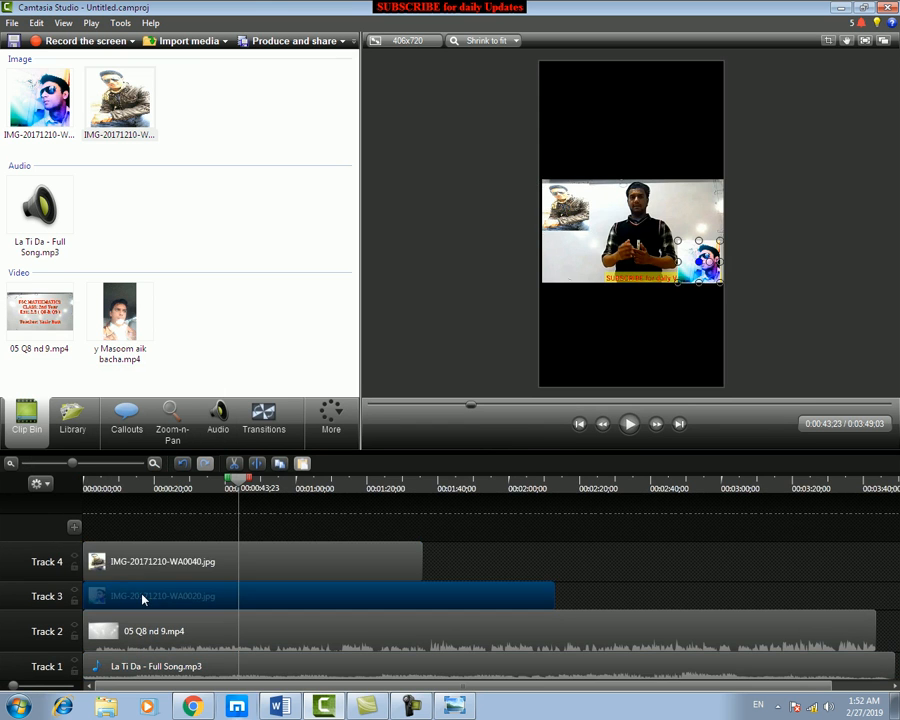
{"action": "left_click", "coordinate": [146, 635]}
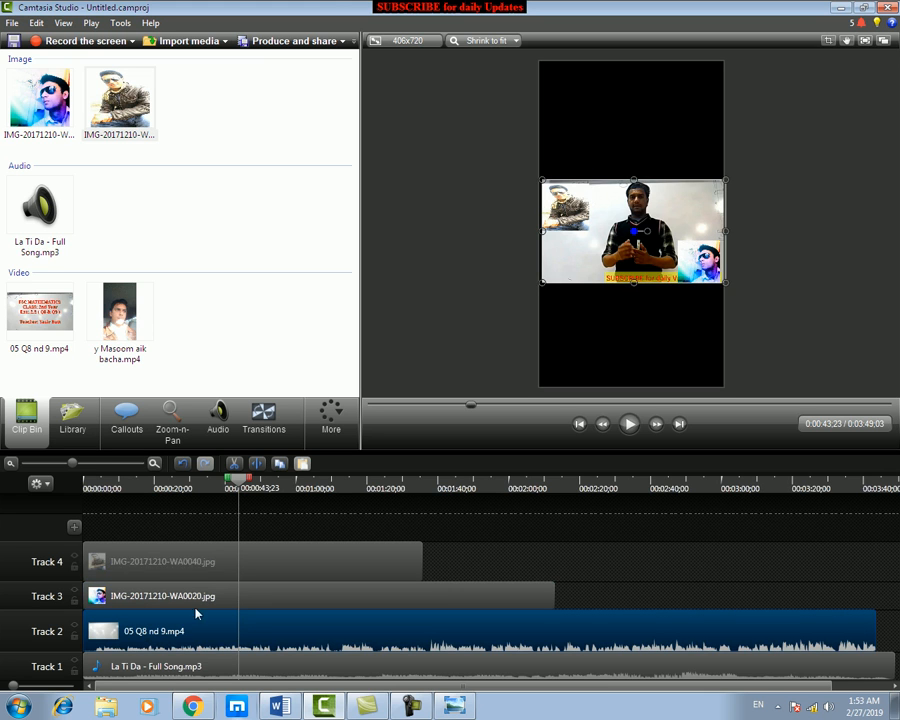
{"action": "left_click", "coordinate": [157, 572]}
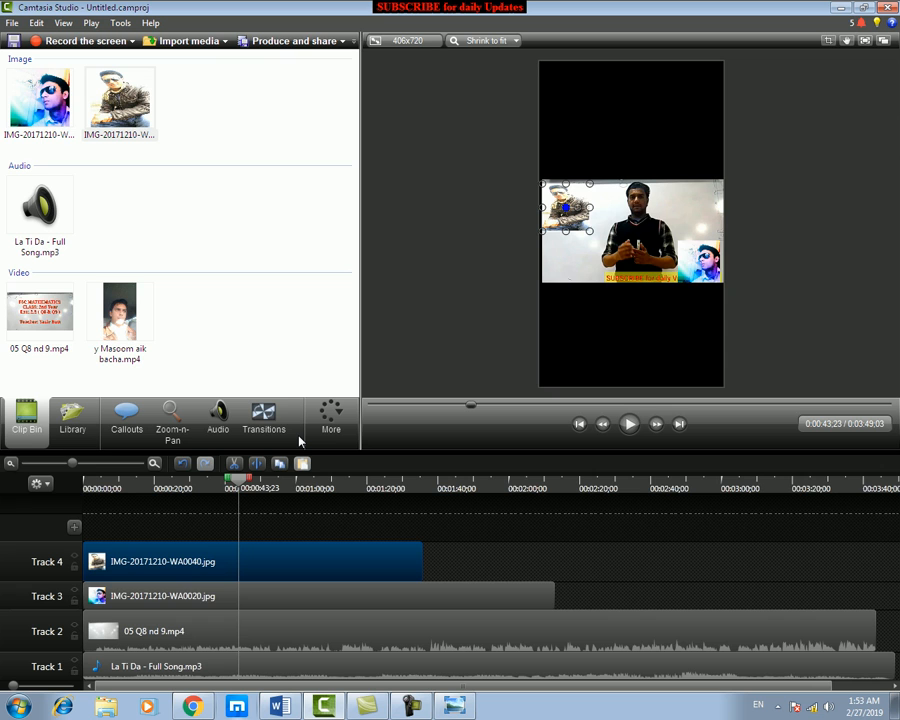
Step: Switch to Windows Photo Viewer and zoom in slightly on the EVERY PIC STATEMENT image
{"action": "left_click", "coordinate": [455, 707]}
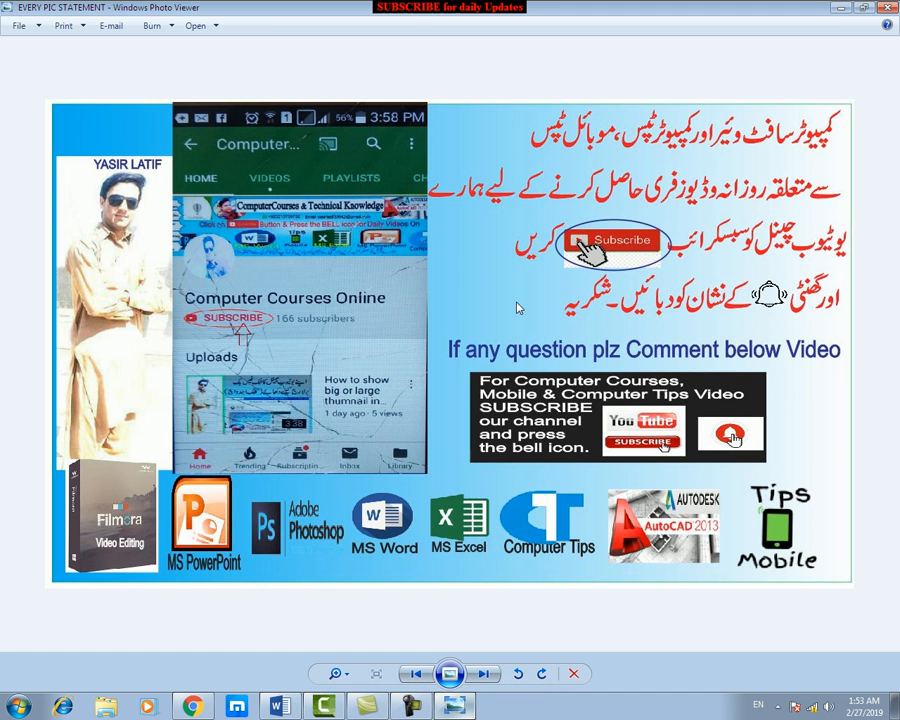
{"action": "scroll", "coordinate": [625, 332], "scroll_direction": "up", "scroll_amount": 1}
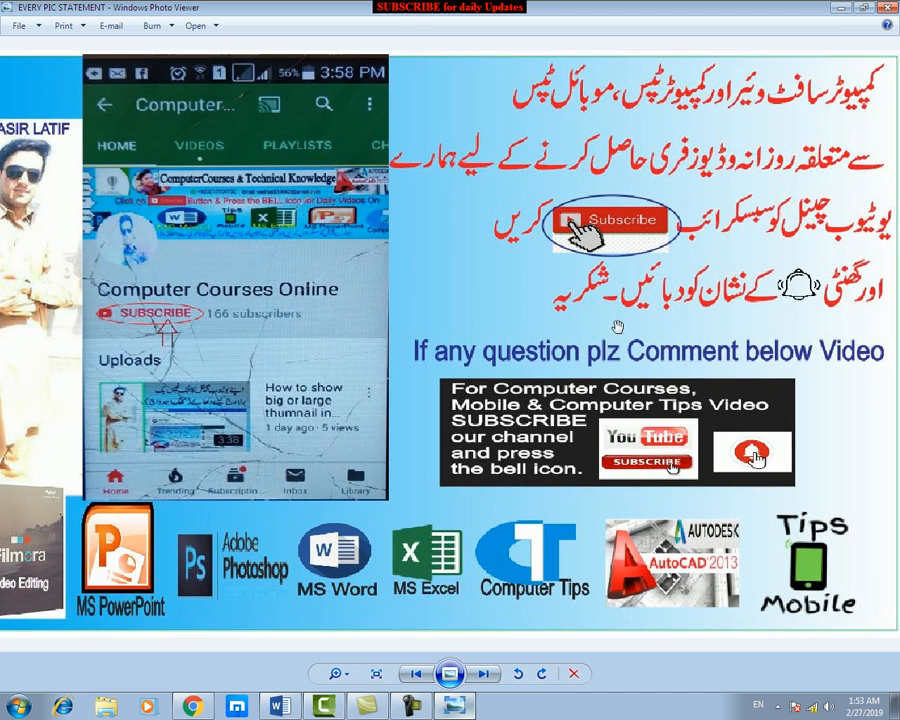